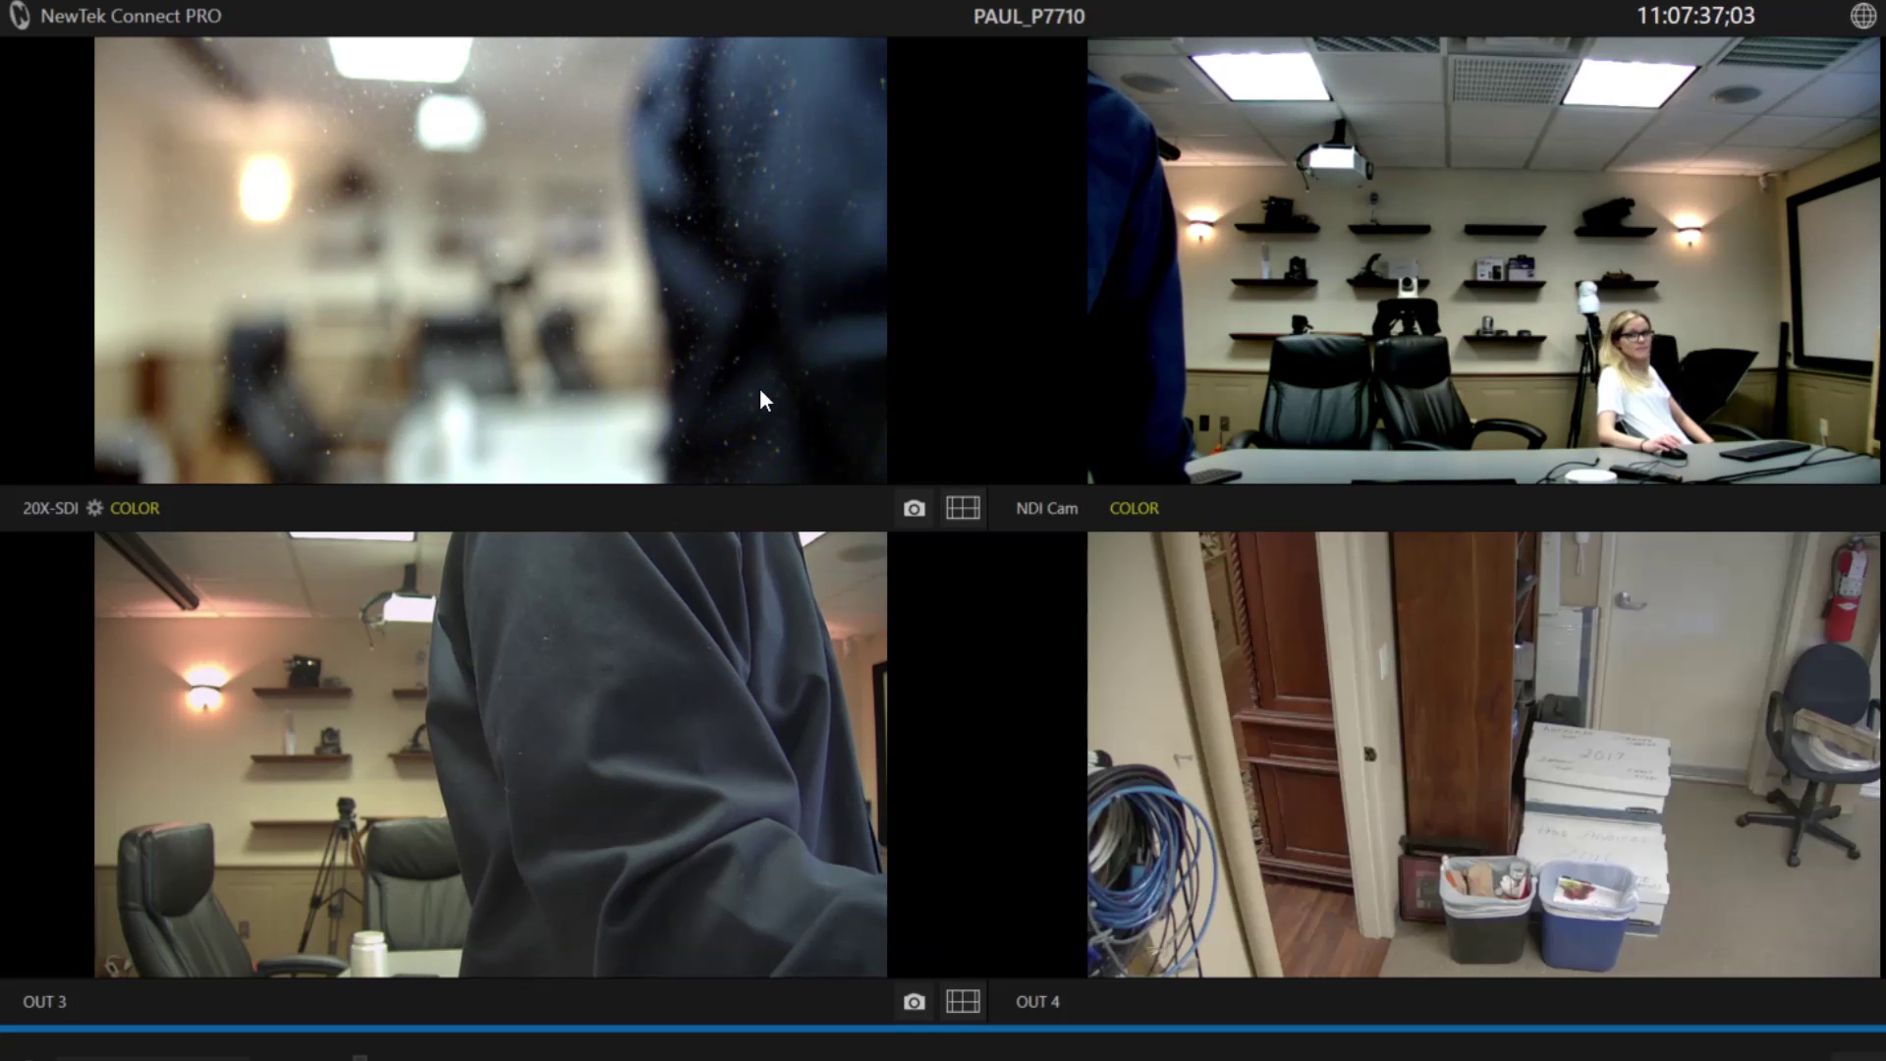
Open the Configure Channel 1 settings for the PTZOptics 20X-SDI feed.
{"action": "left_click", "coordinate": [94, 508]}
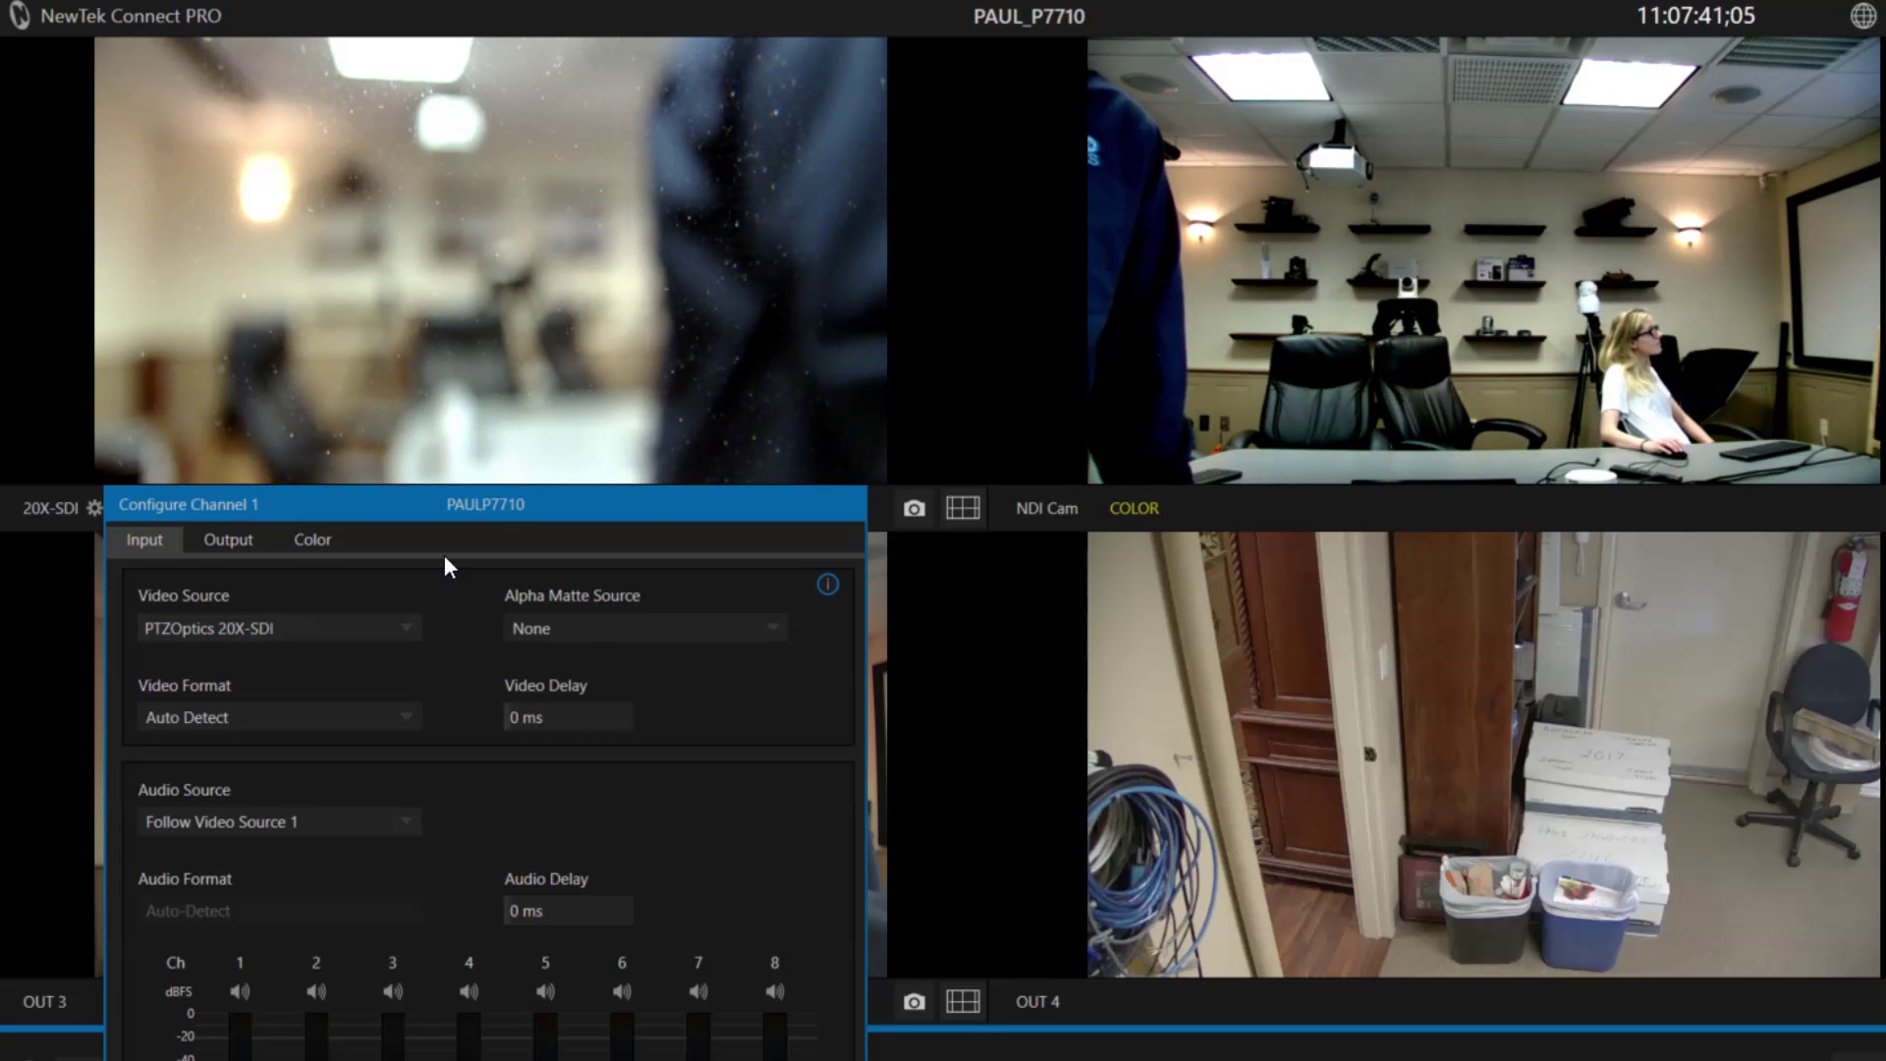
{"action": "left_click_drag", "start_coordinate": [430, 504], "coordinate": [618, 100]}
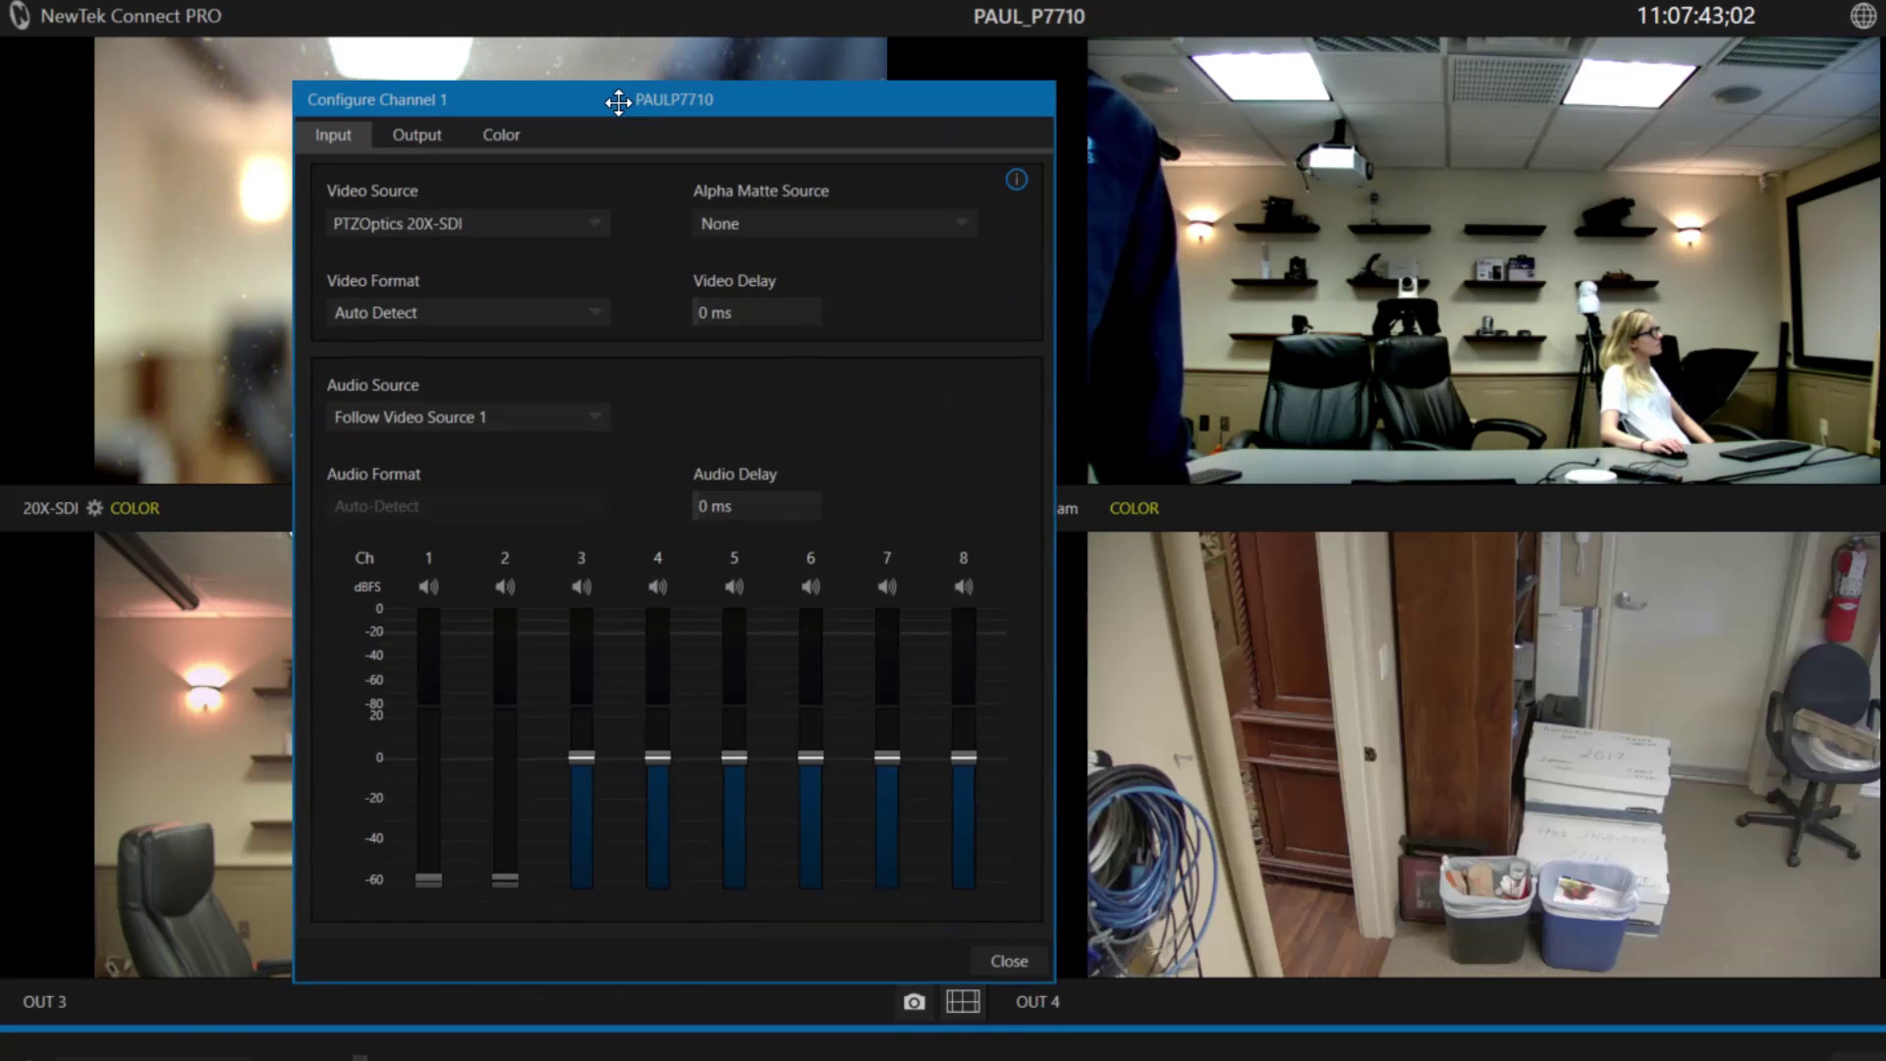
{"action": "left_click", "coordinate": [593, 218]}
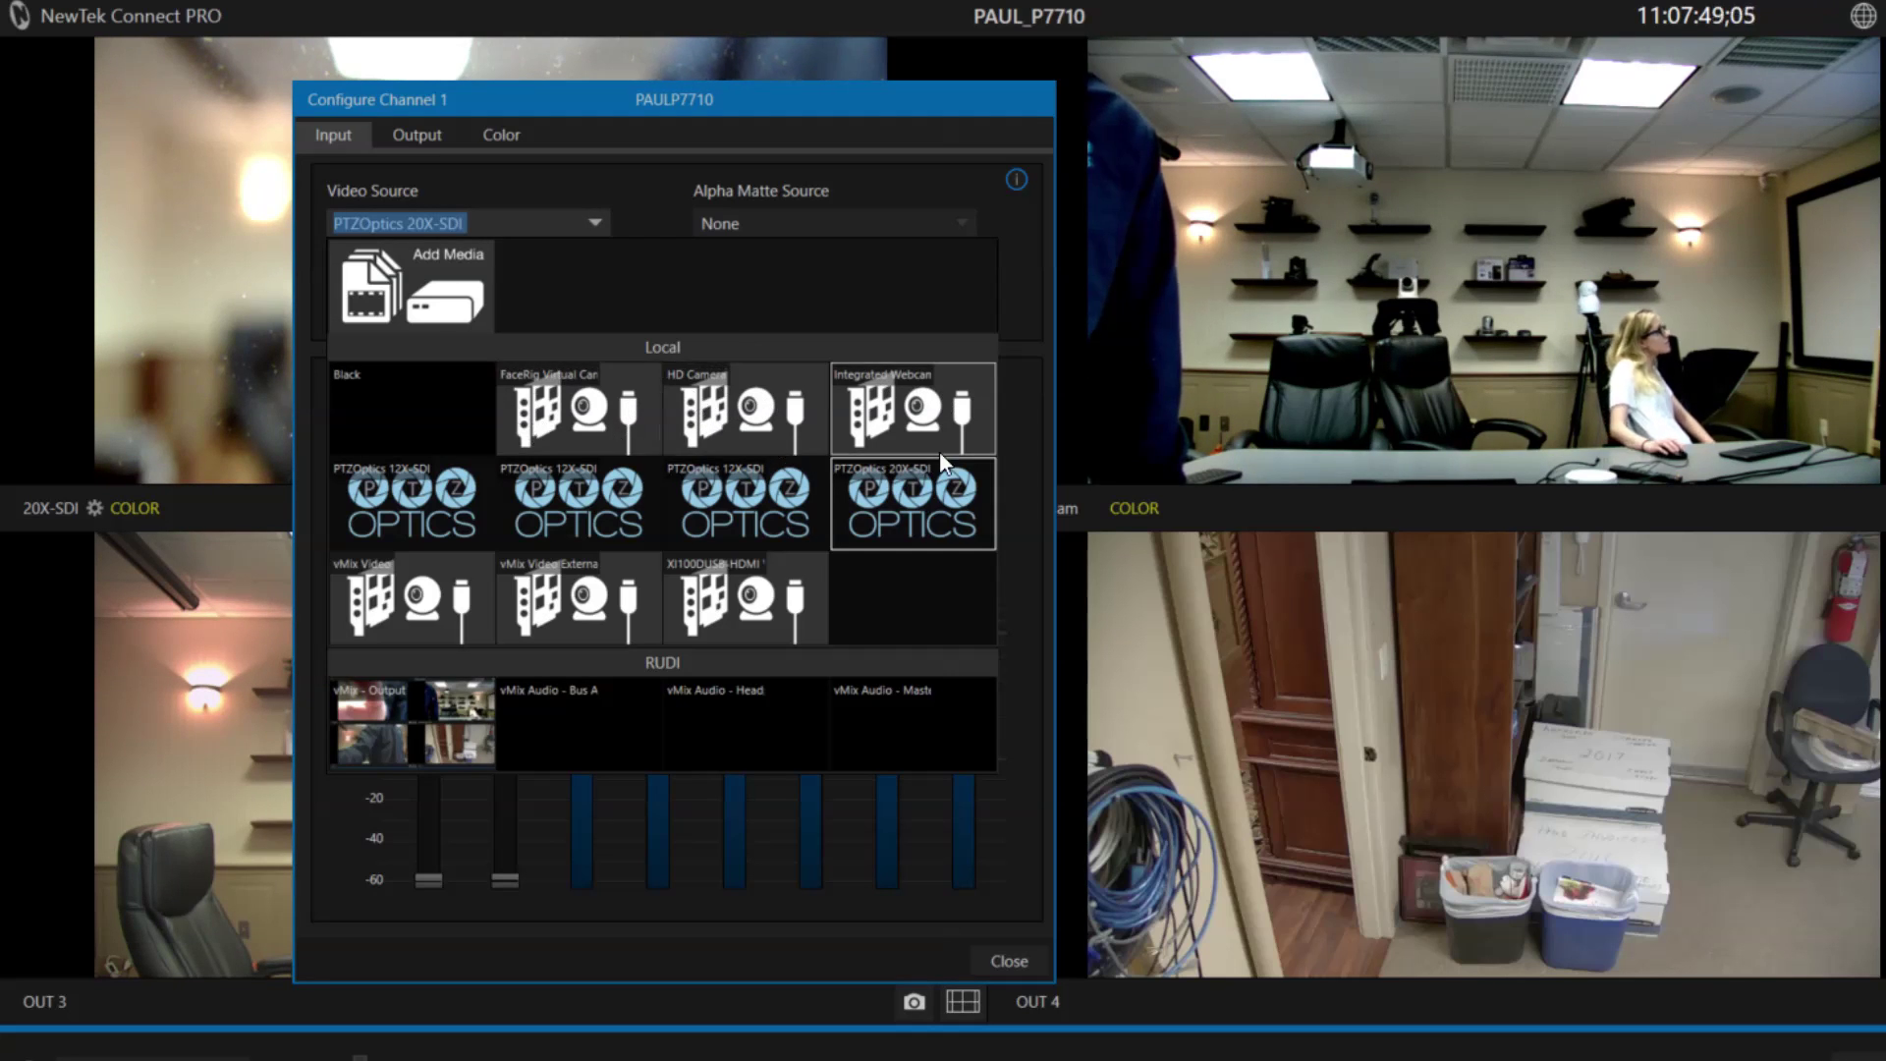
{"action": "left_click", "coordinate": [1002, 953]}
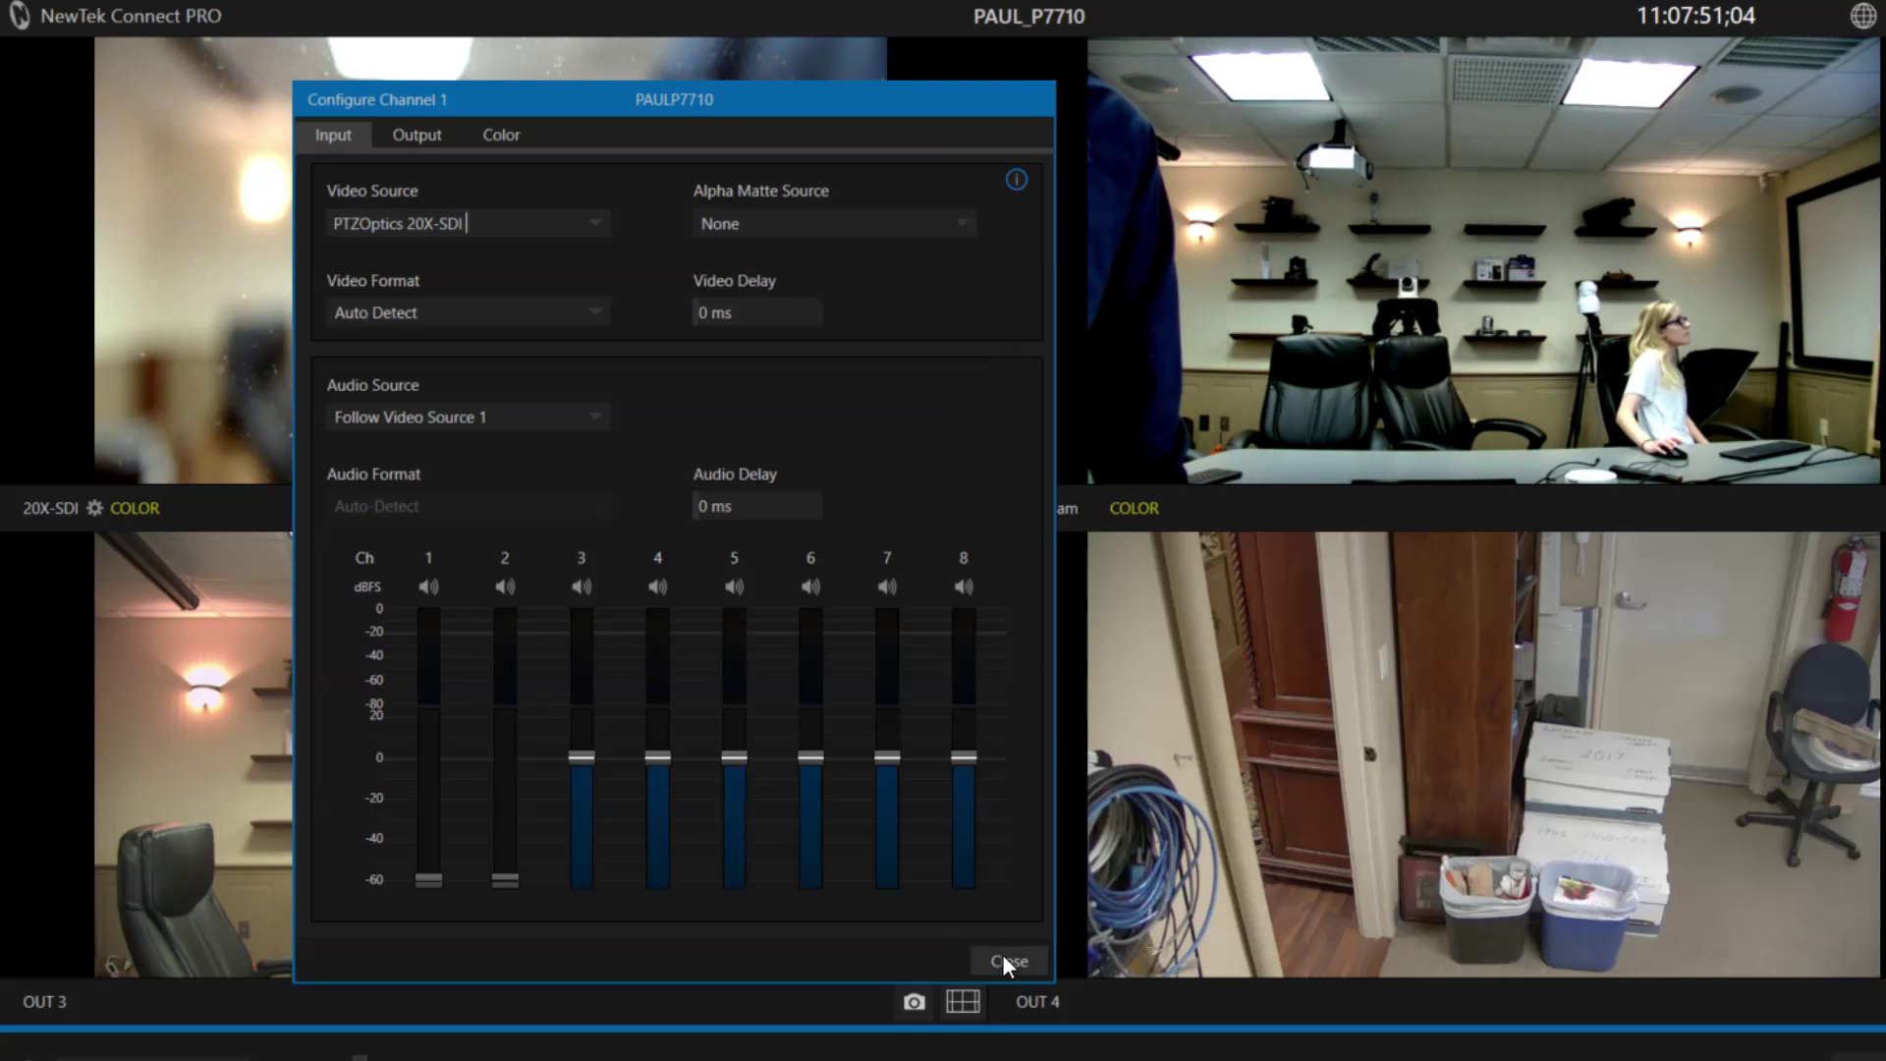
{"action": "left_click", "coordinate": [994, 951]}
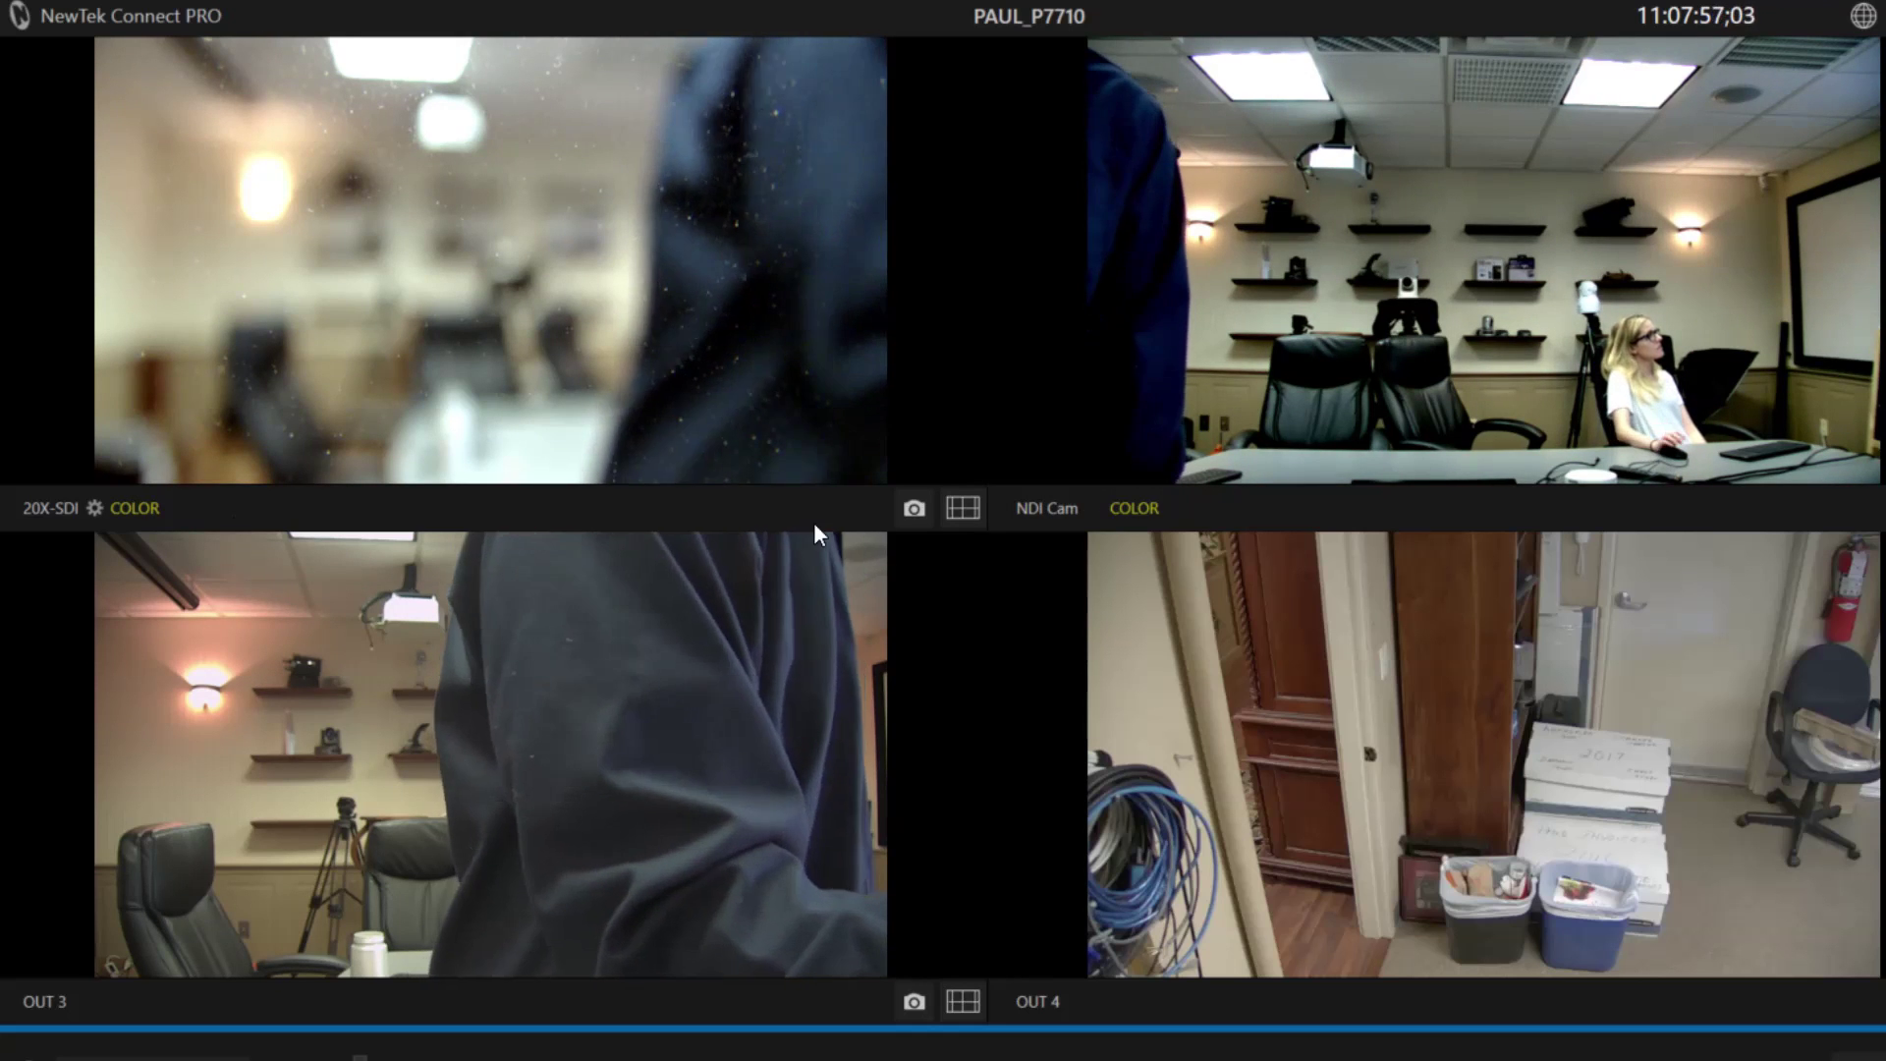
{"action": "left_click", "coordinate": [95, 509]}
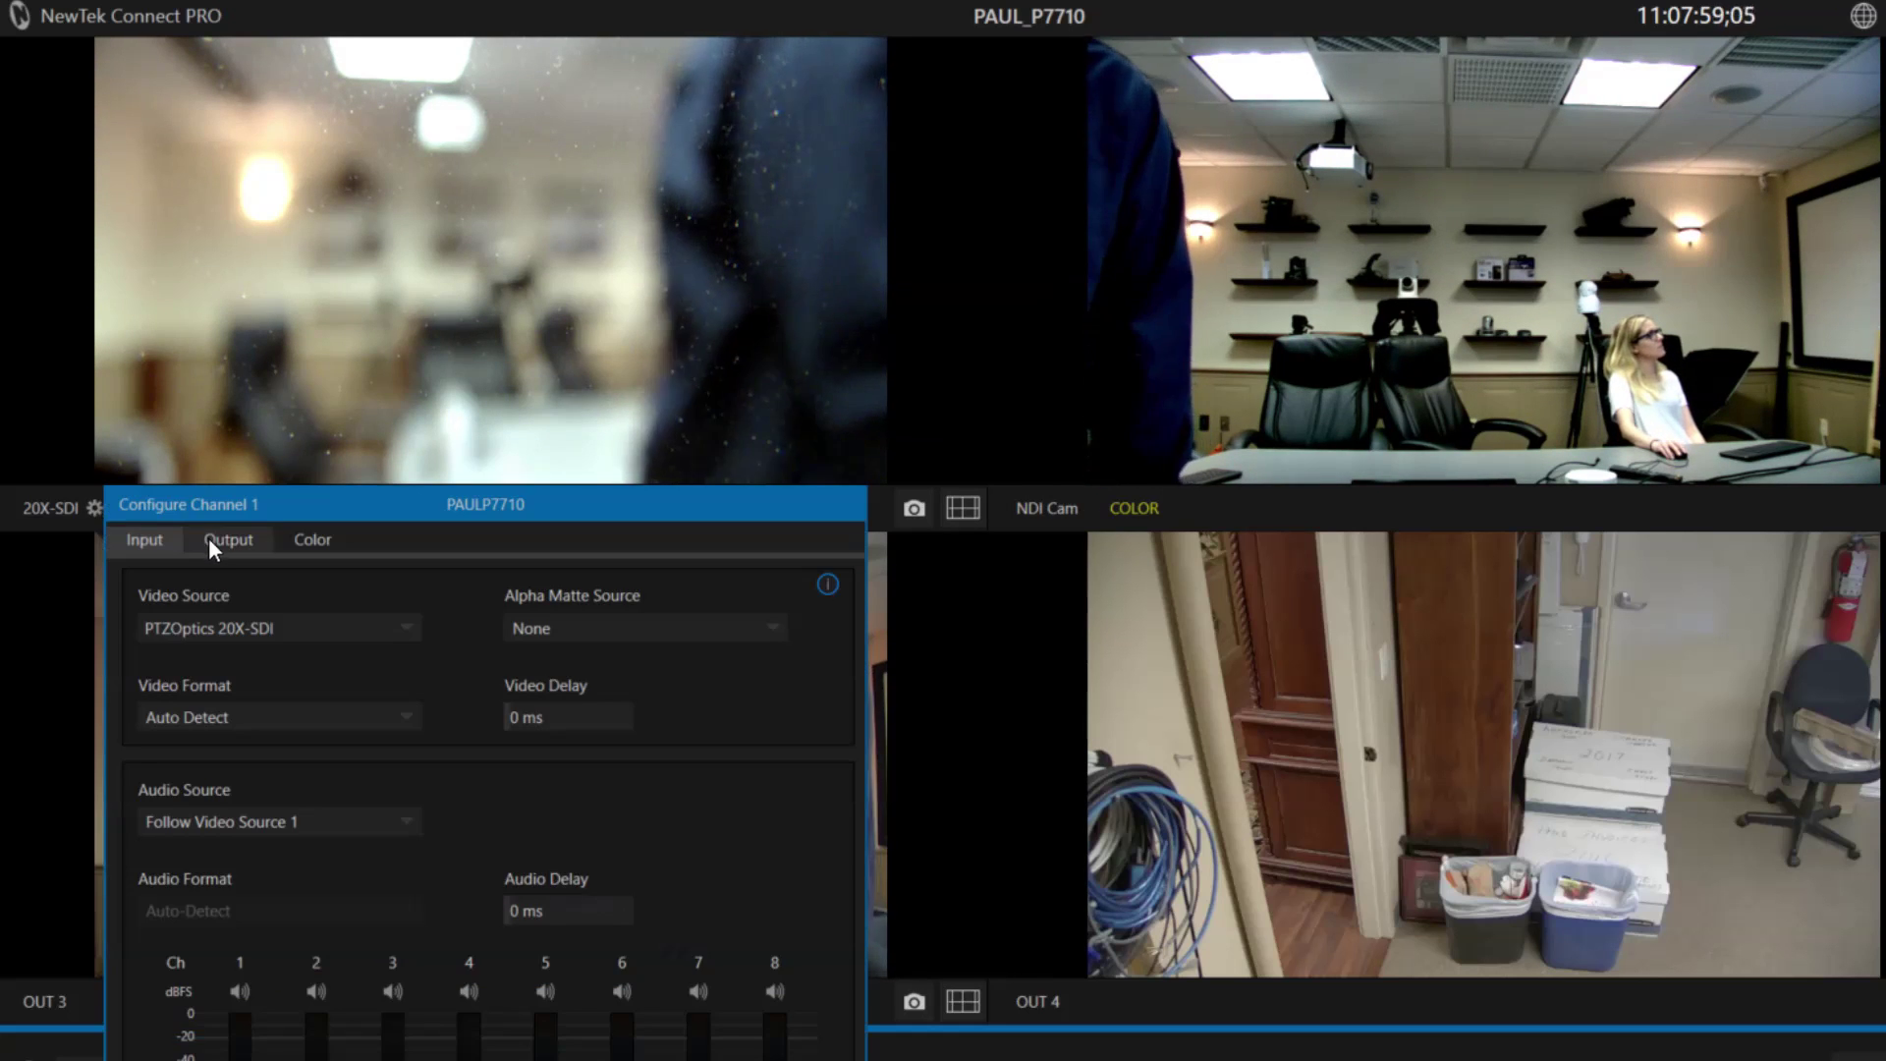
{"action": "left_click", "coordinate": [393, 621]}
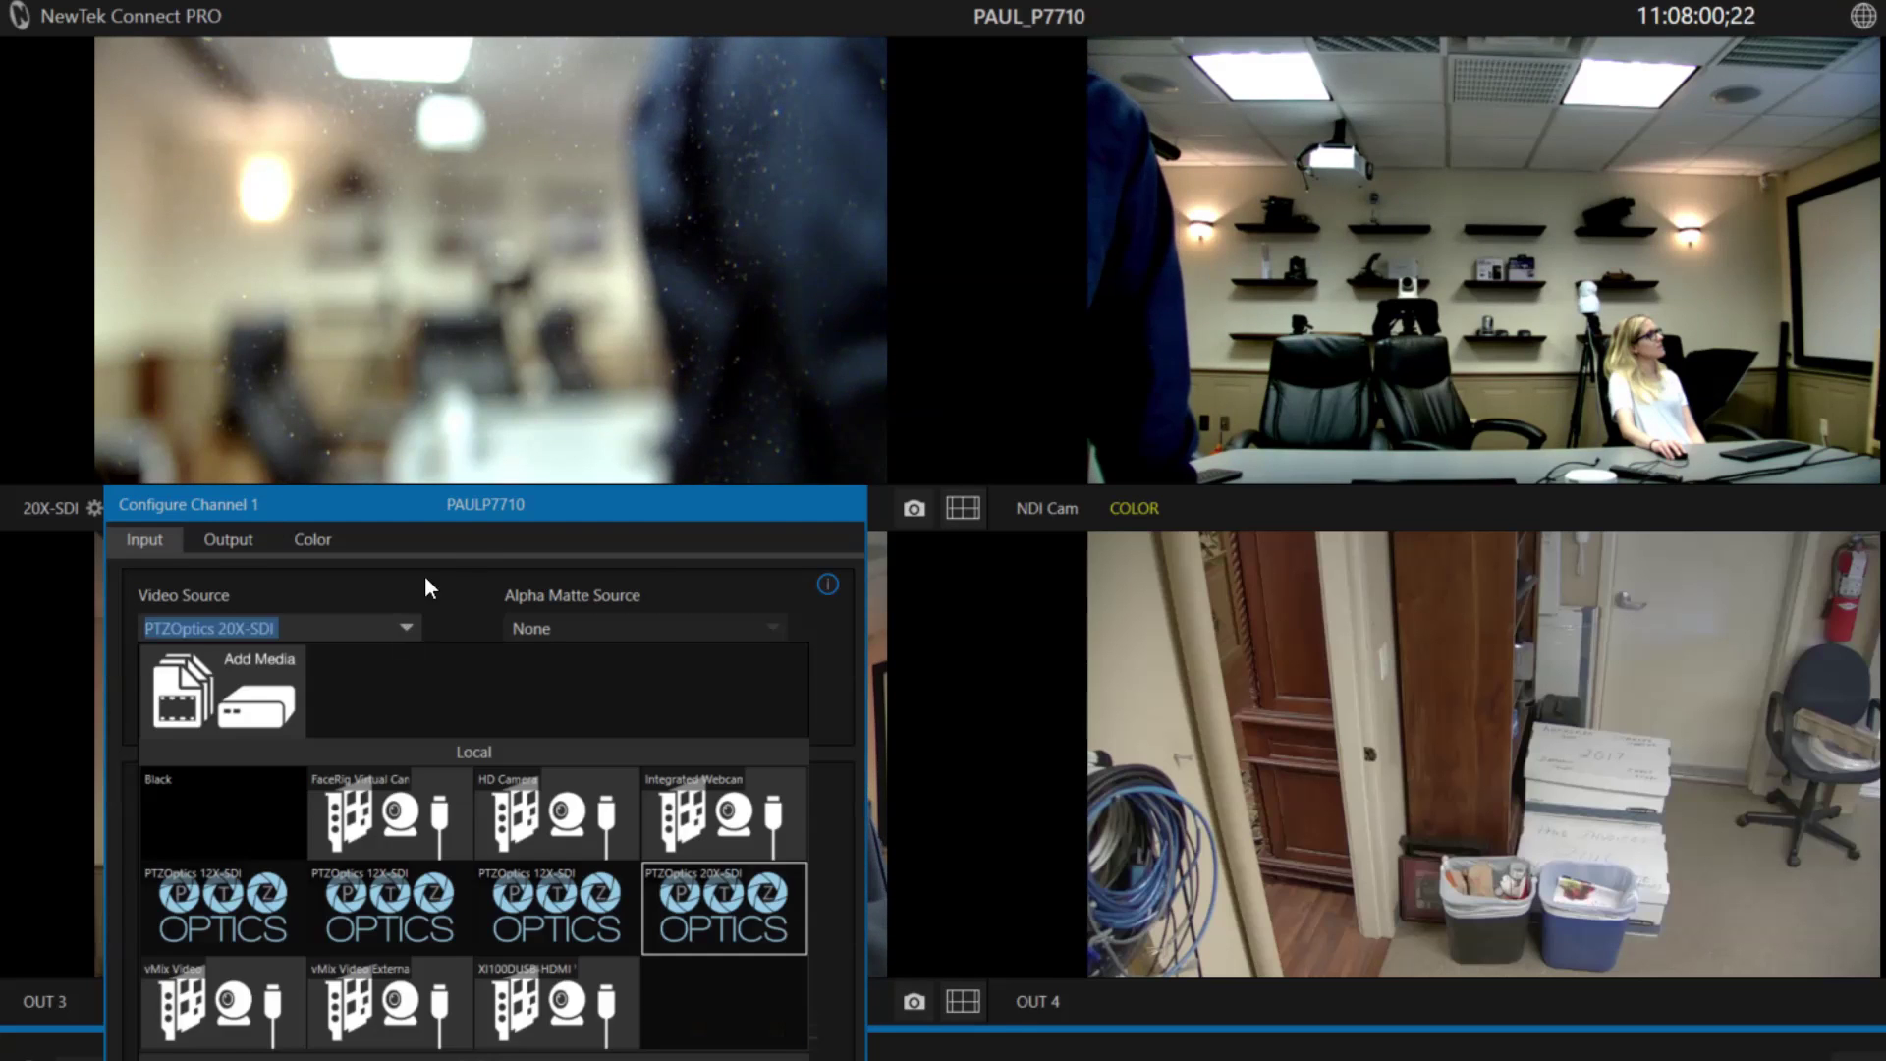
{"action": "left_click", "coordinate": [477, 497]}
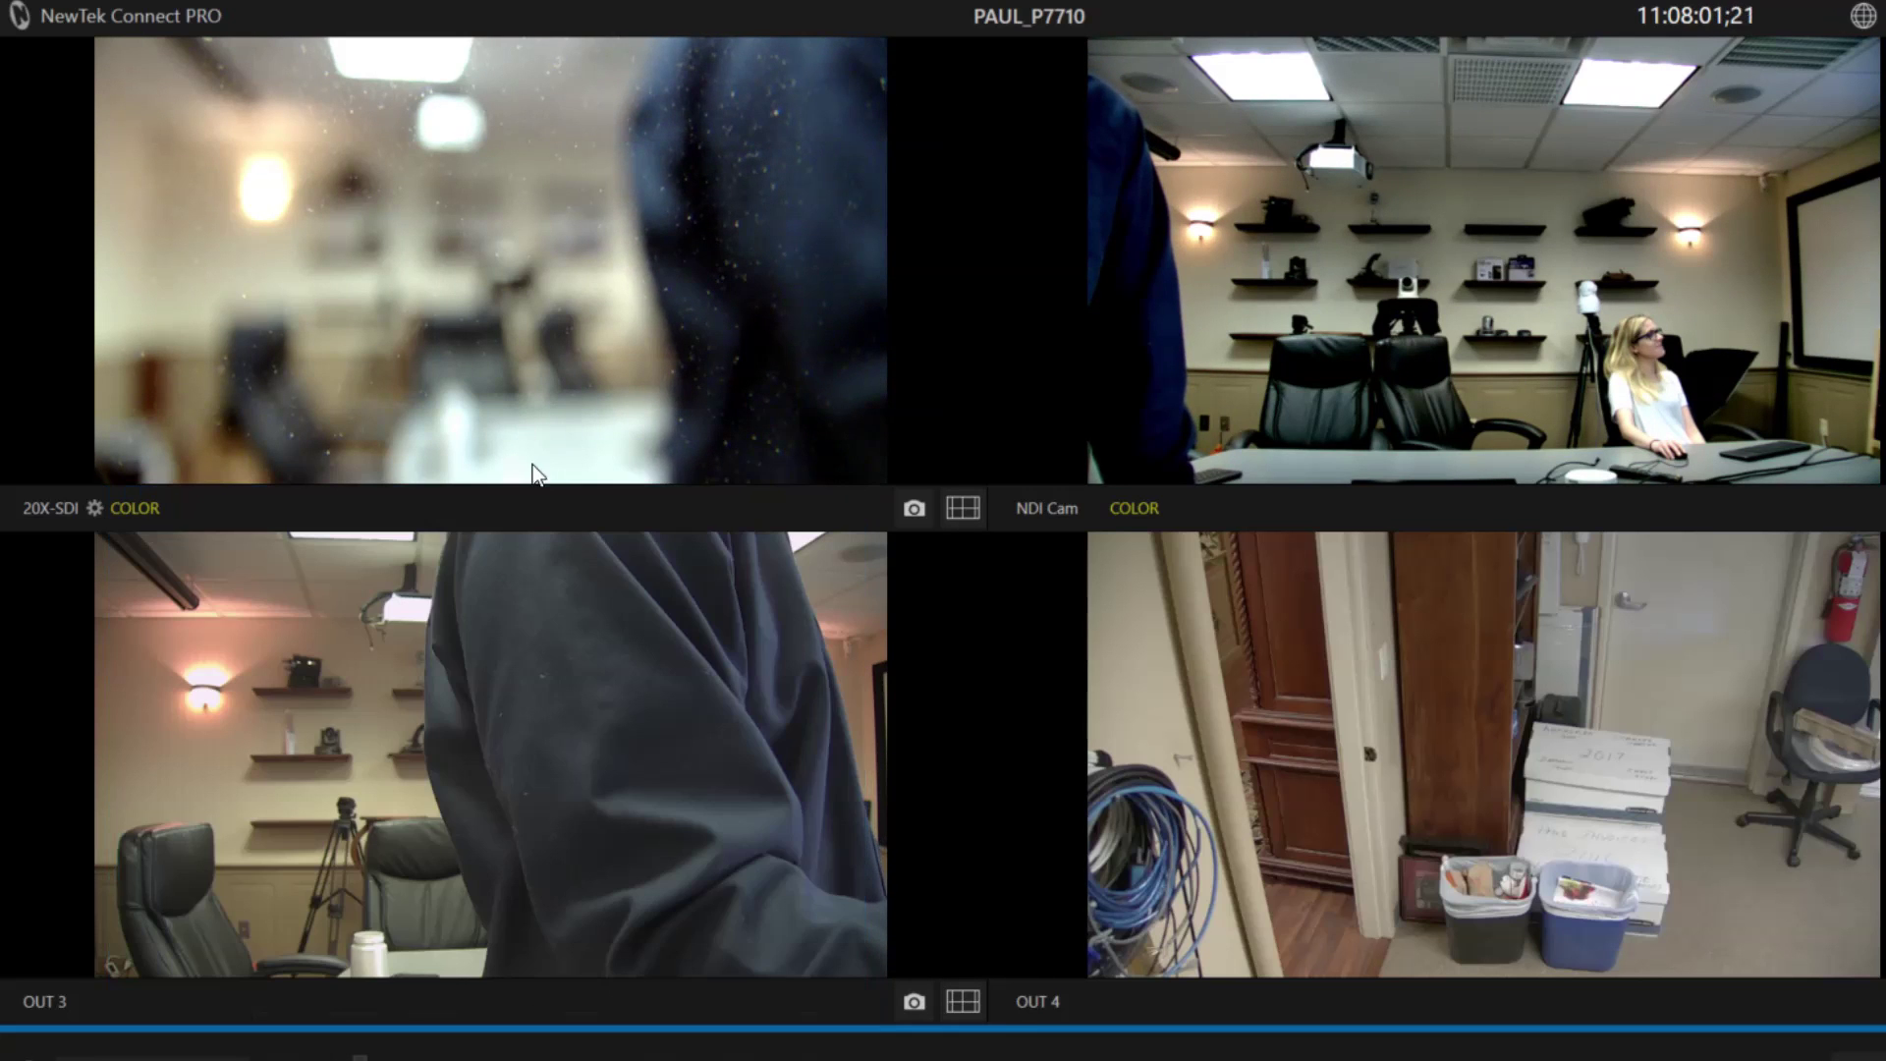
{"action": "left_click", "coordinate": [93, 508]}
Rename the first camera in Source Manager to PTZOptics 12X-SDI-G2.
{"action": "left_click_drag", "start_coordinate": [700, 516], "coordinate": [707, 155]}
{"action": "left_click", "coordinate": [505, 278]}
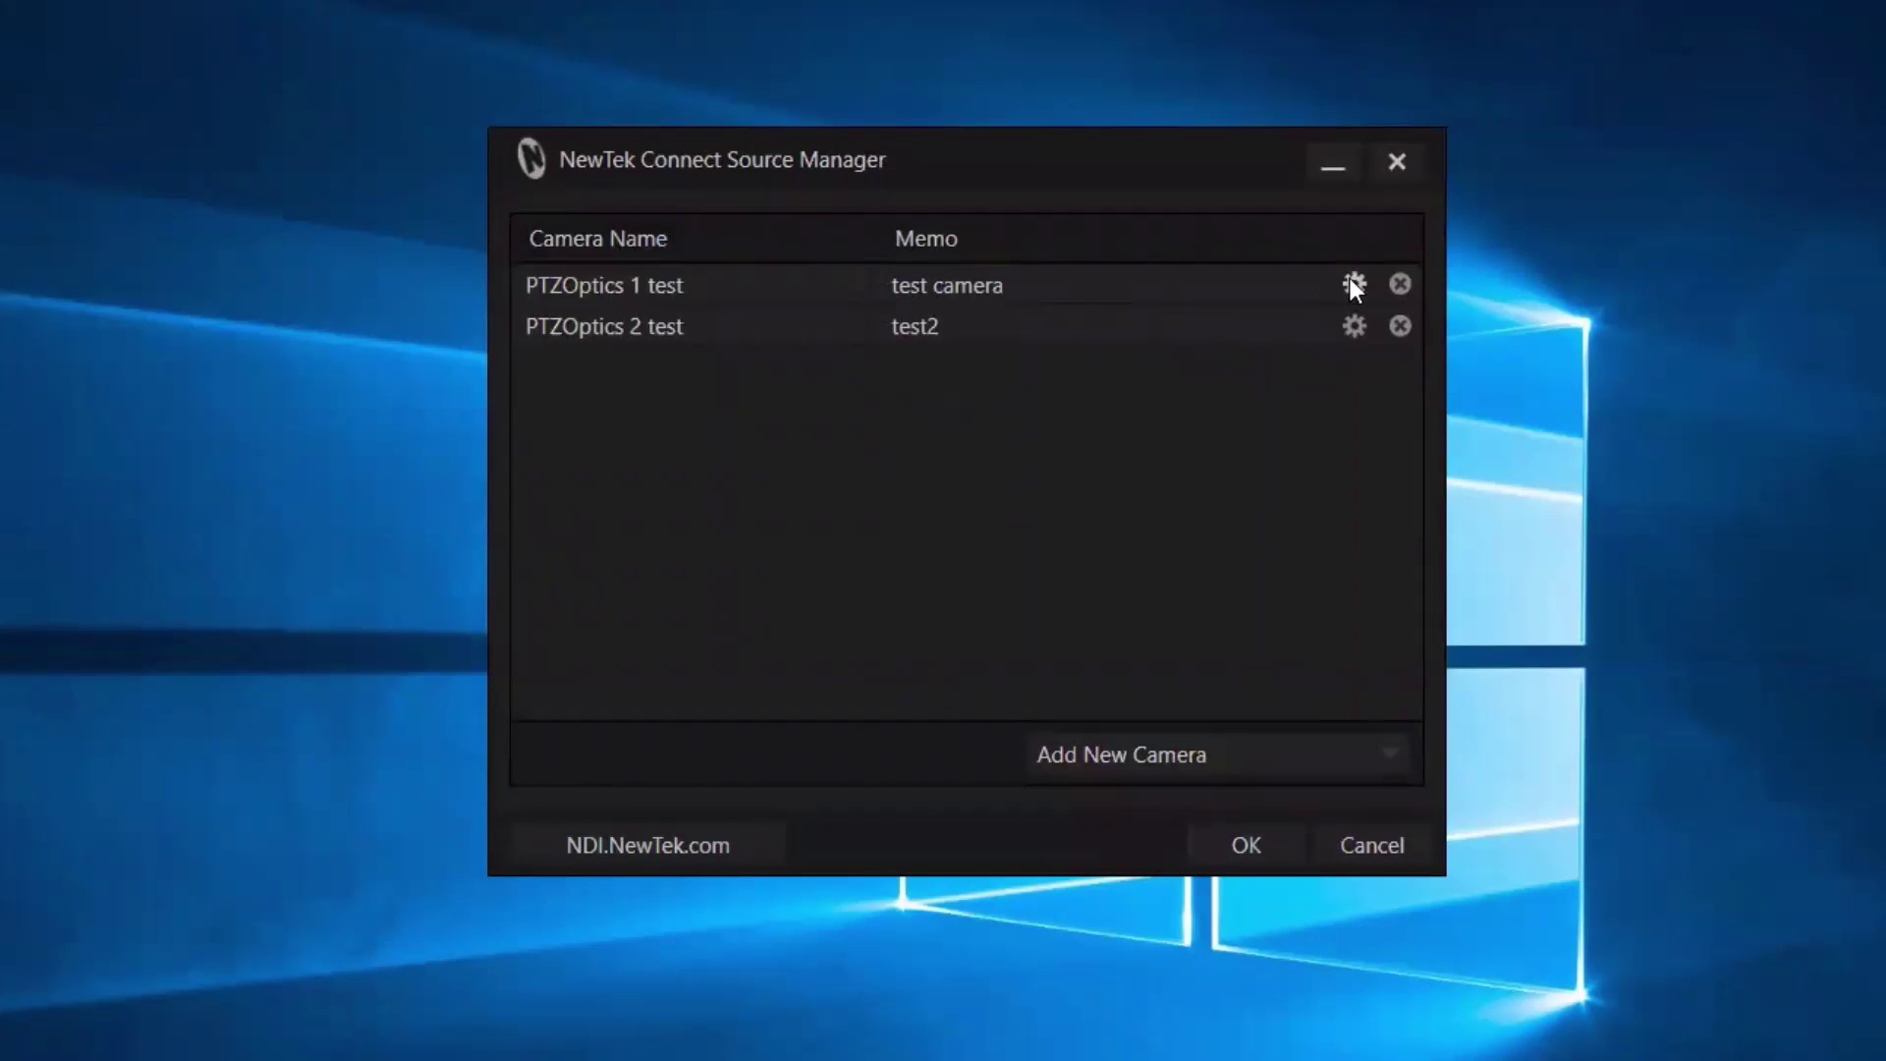
{"action": "left_click", "coordinate": [1354, 284]}
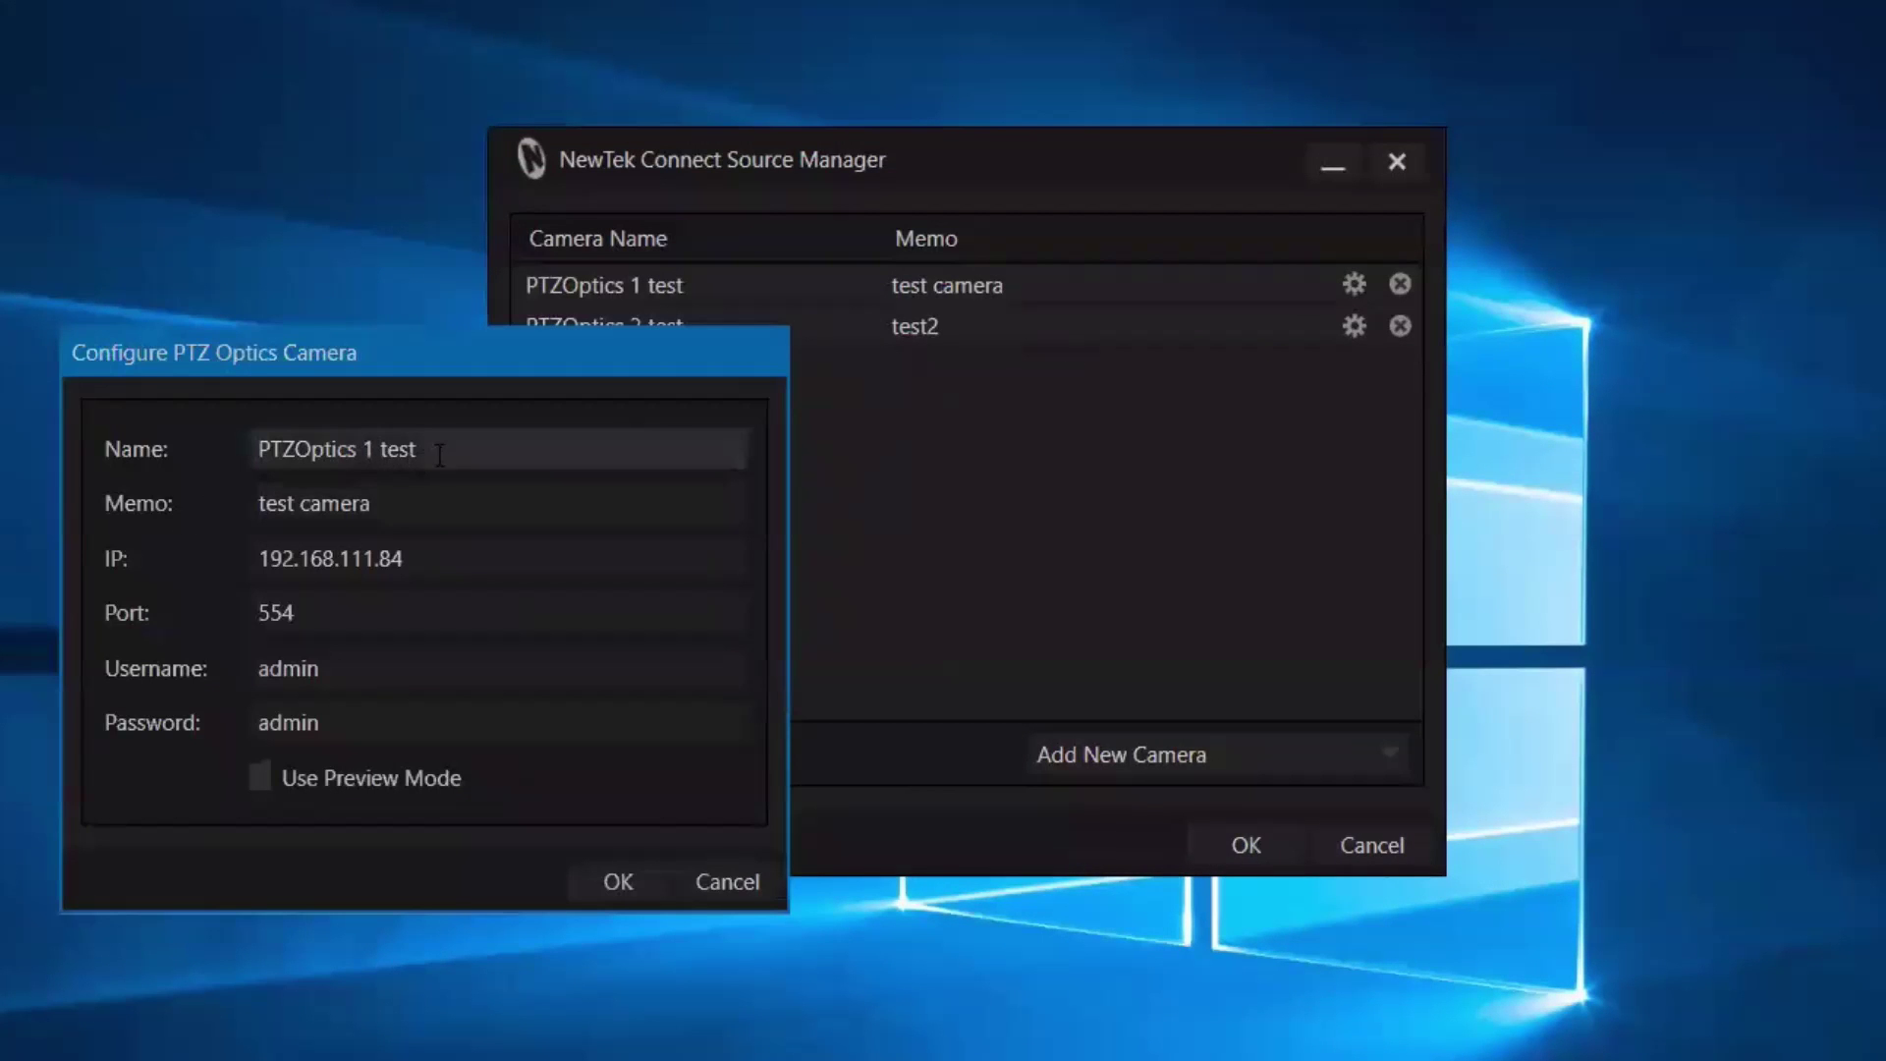
{"action": "left_click_drag", "start_coordinate": [418, 455], "coordinate": [364, 455]}
{"action": "type", "text": "12X"}
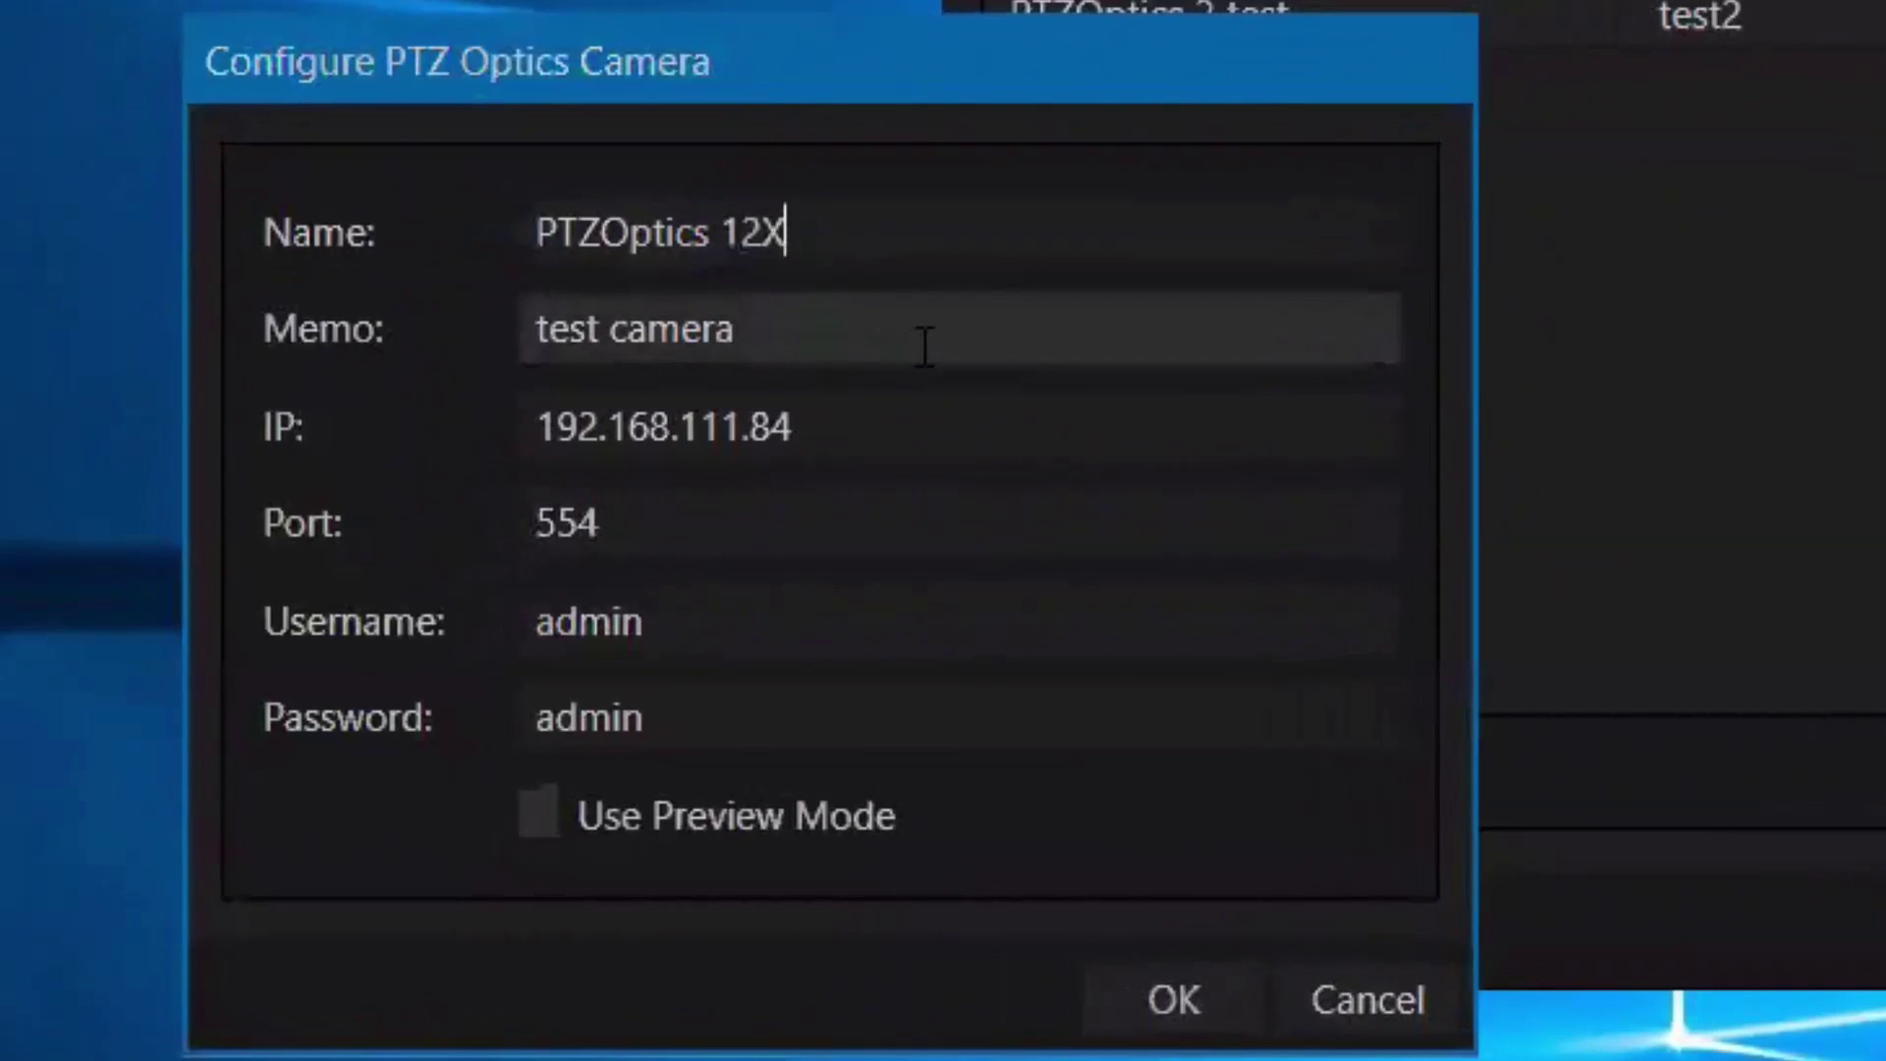
{"action": "type", "text": "-SDI-"}
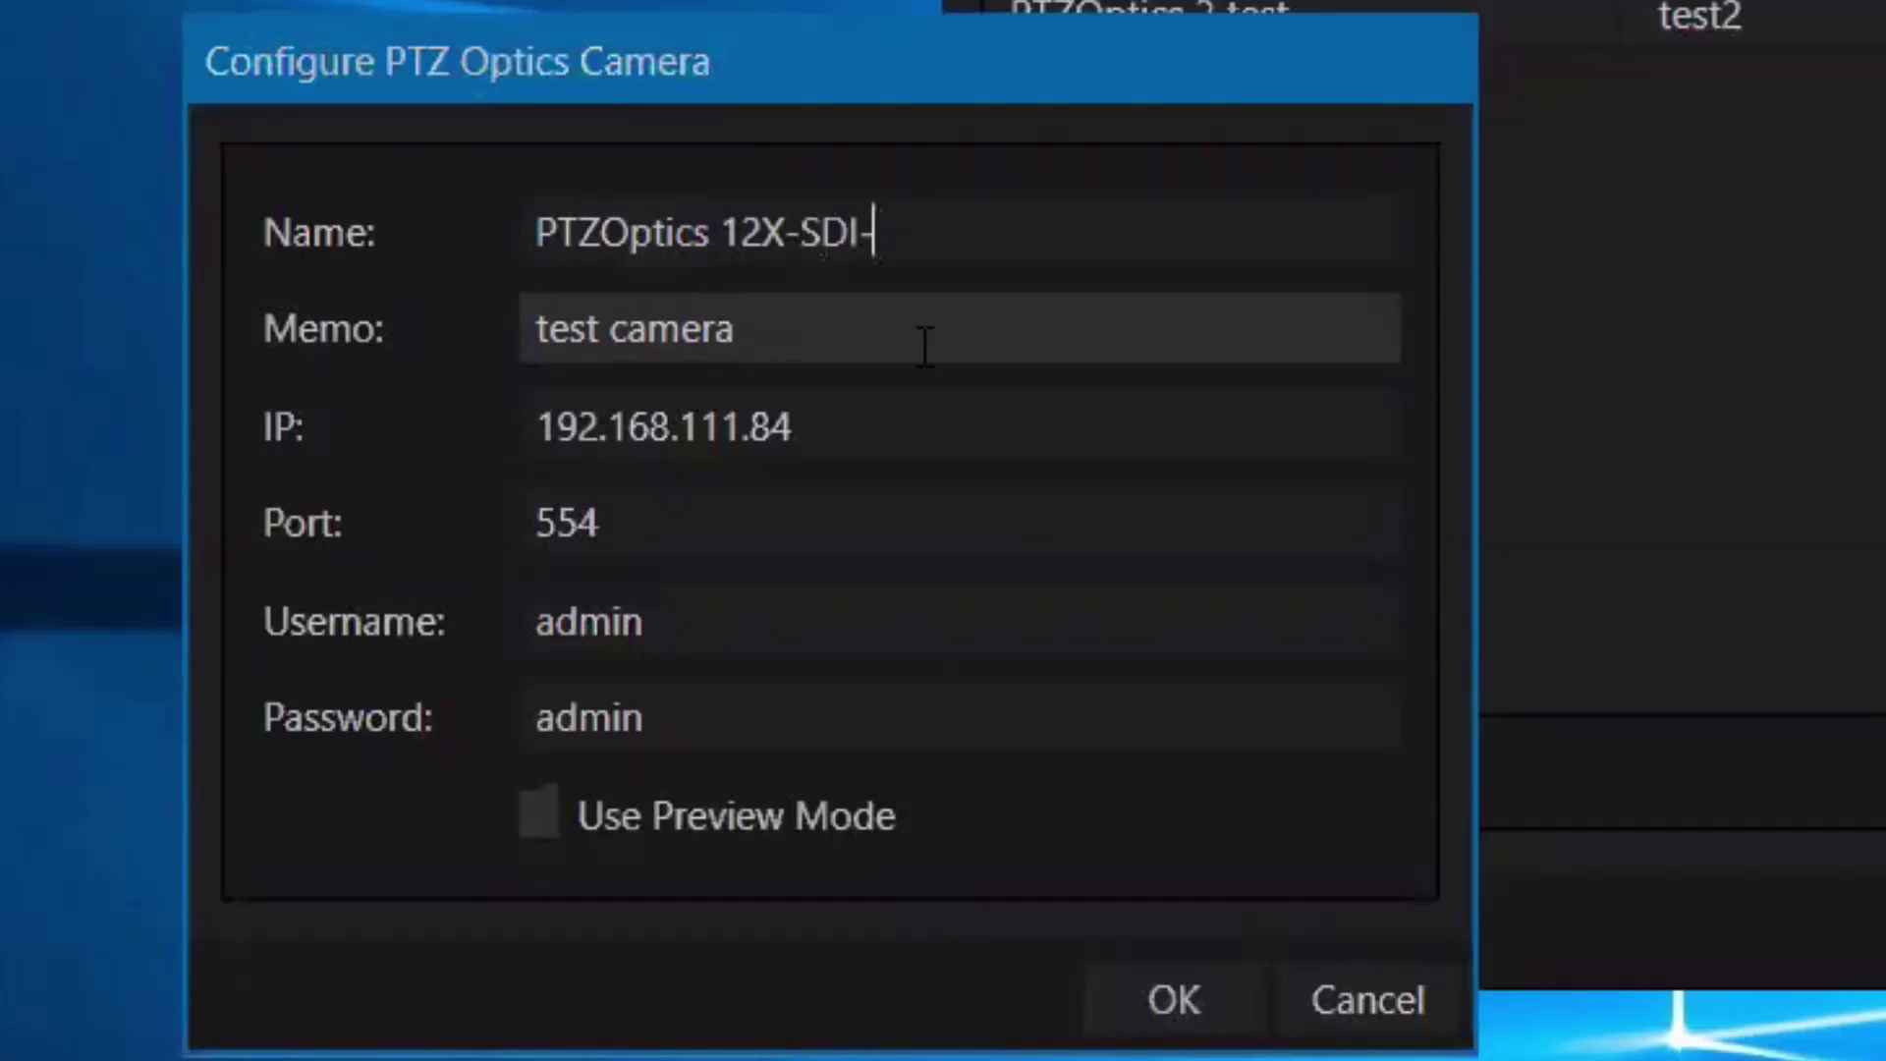
{"action": "type", "text": "G2"}
Set the first camera's memo to 'IP Address:' with its IP and an office location note, then save.
{"action": "left_click_drag", "start_coordinate": [829, 422], "coordinate": [539, 385]}
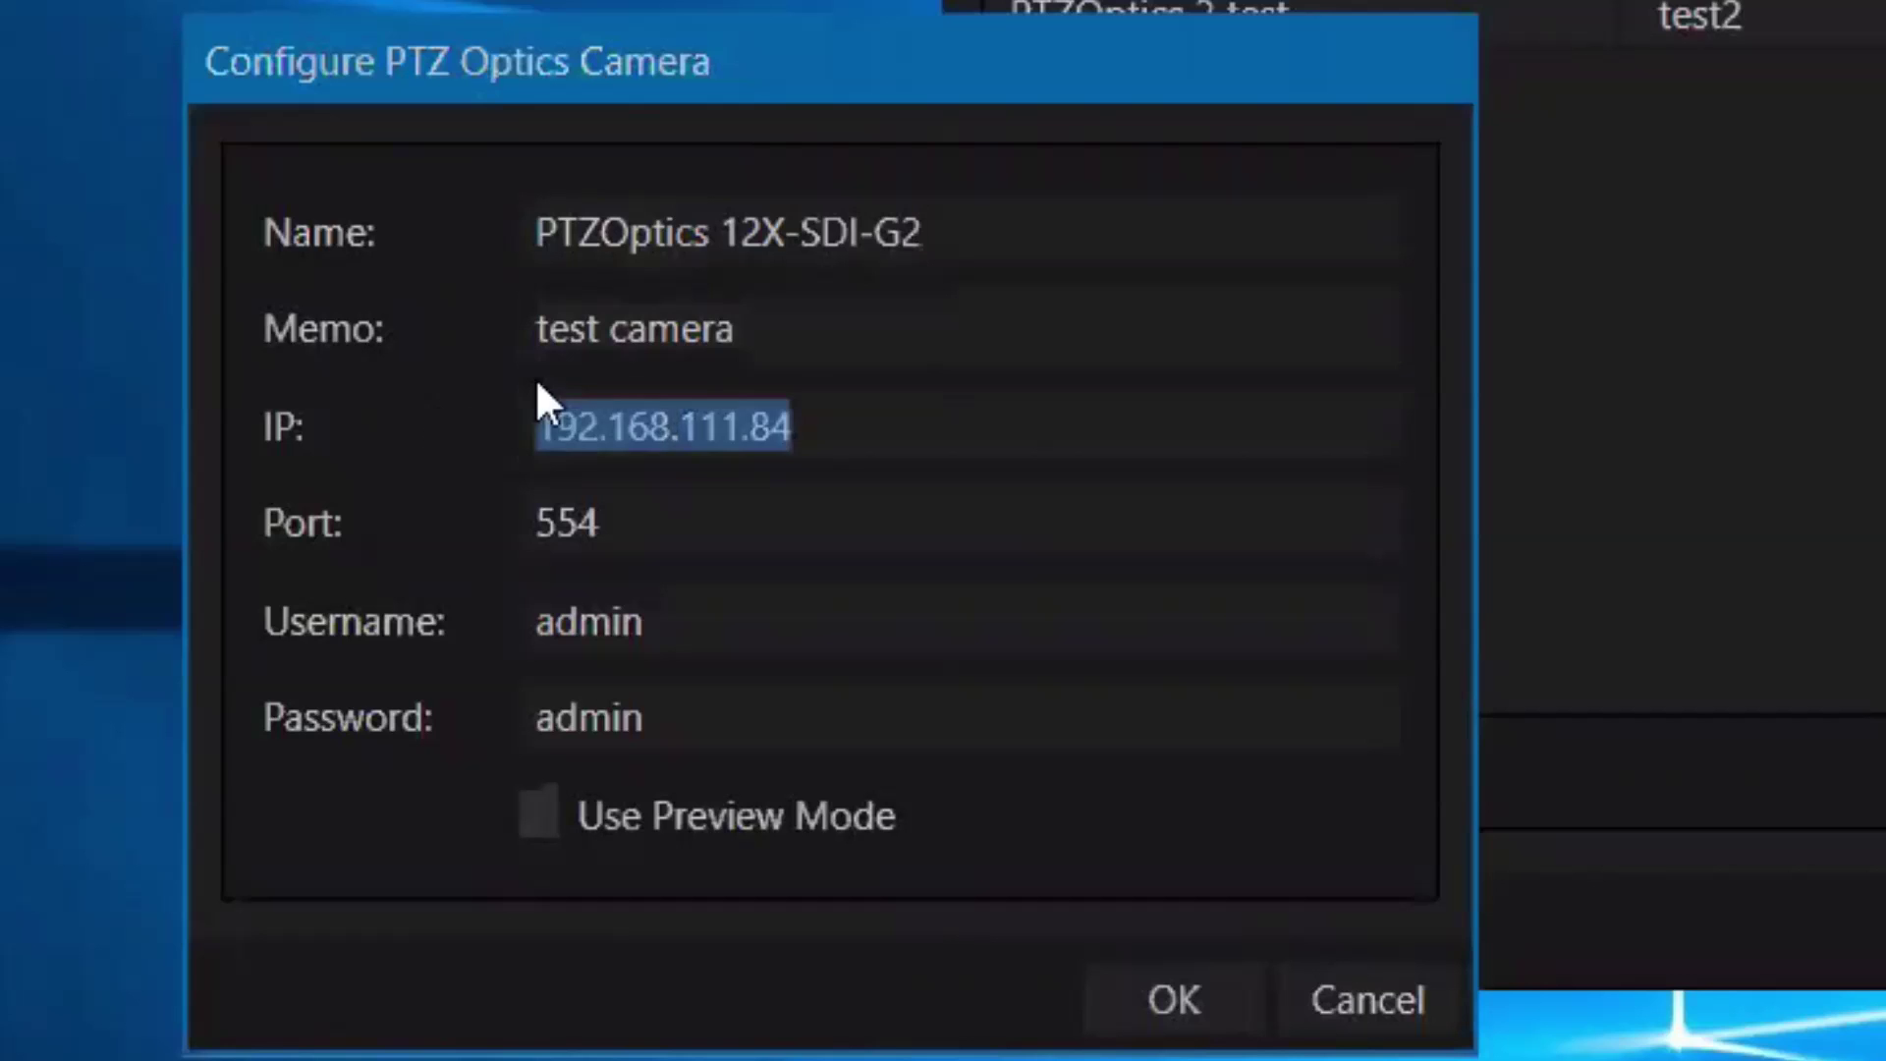
{"action": "key", "text": "ctrl+c"}
{"action": "left_click", "coordinate": [812, 337]}
{"action": "key", "text": "ctrl+a"}
{"action": "key", "text": "ctrl+v"}
{"action": "key", "text": "ctrl+a"}
{"action": "type", "text": "IP"}
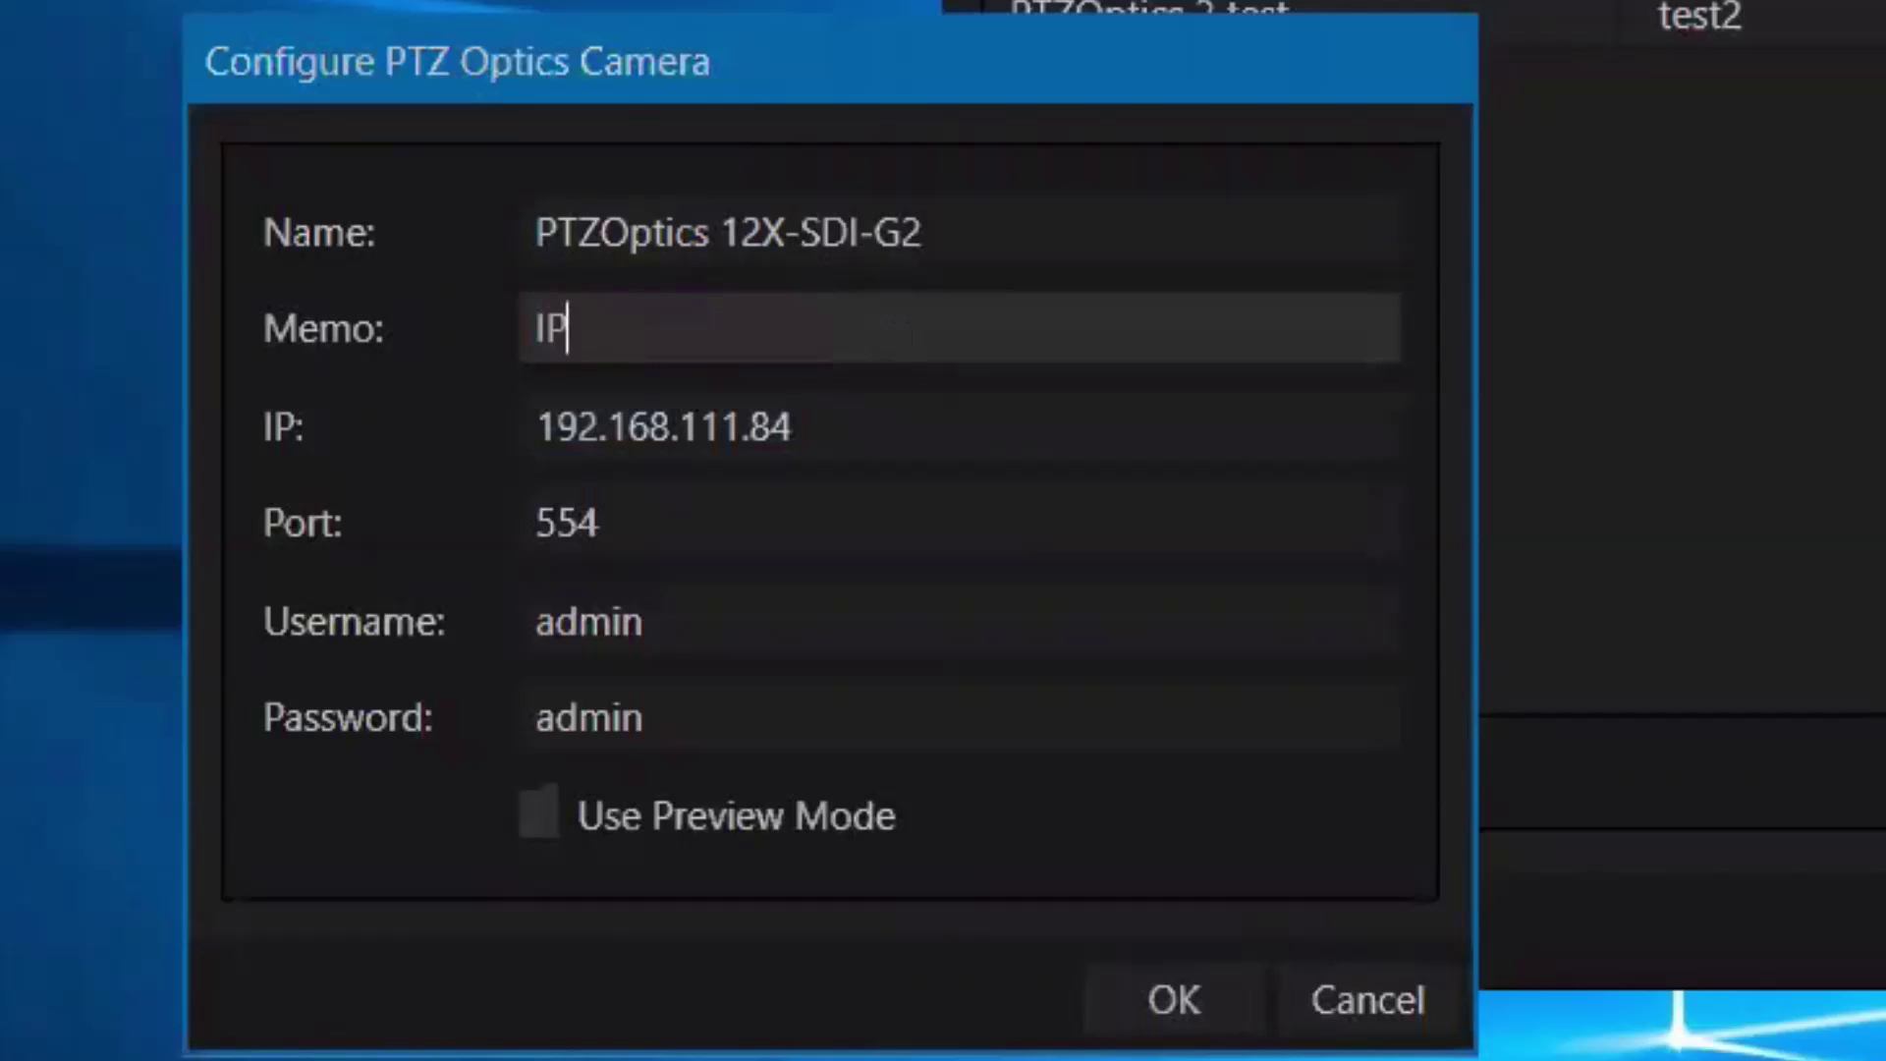
{"action": "type", "text": " Address:"}
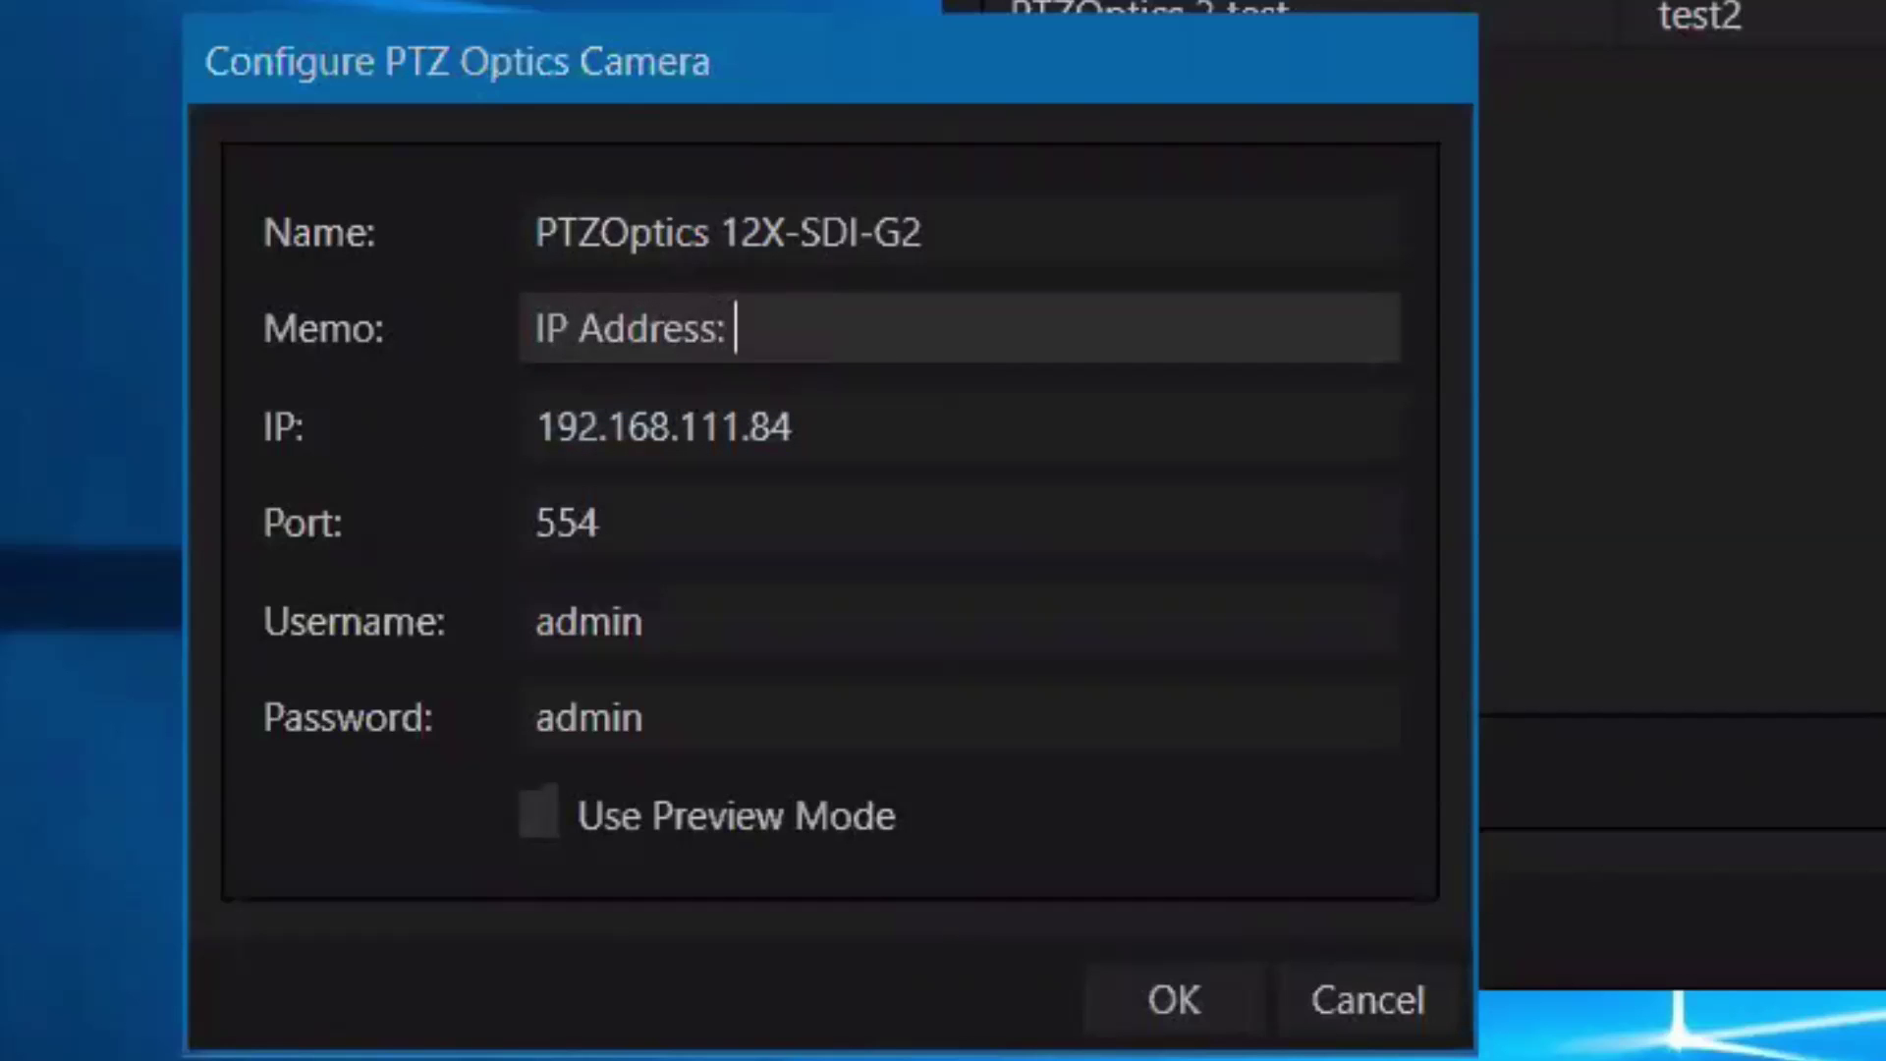
{"action": "key", "text": "ctrl+v"}
{"action": "type", "text": "Andy's Office"}
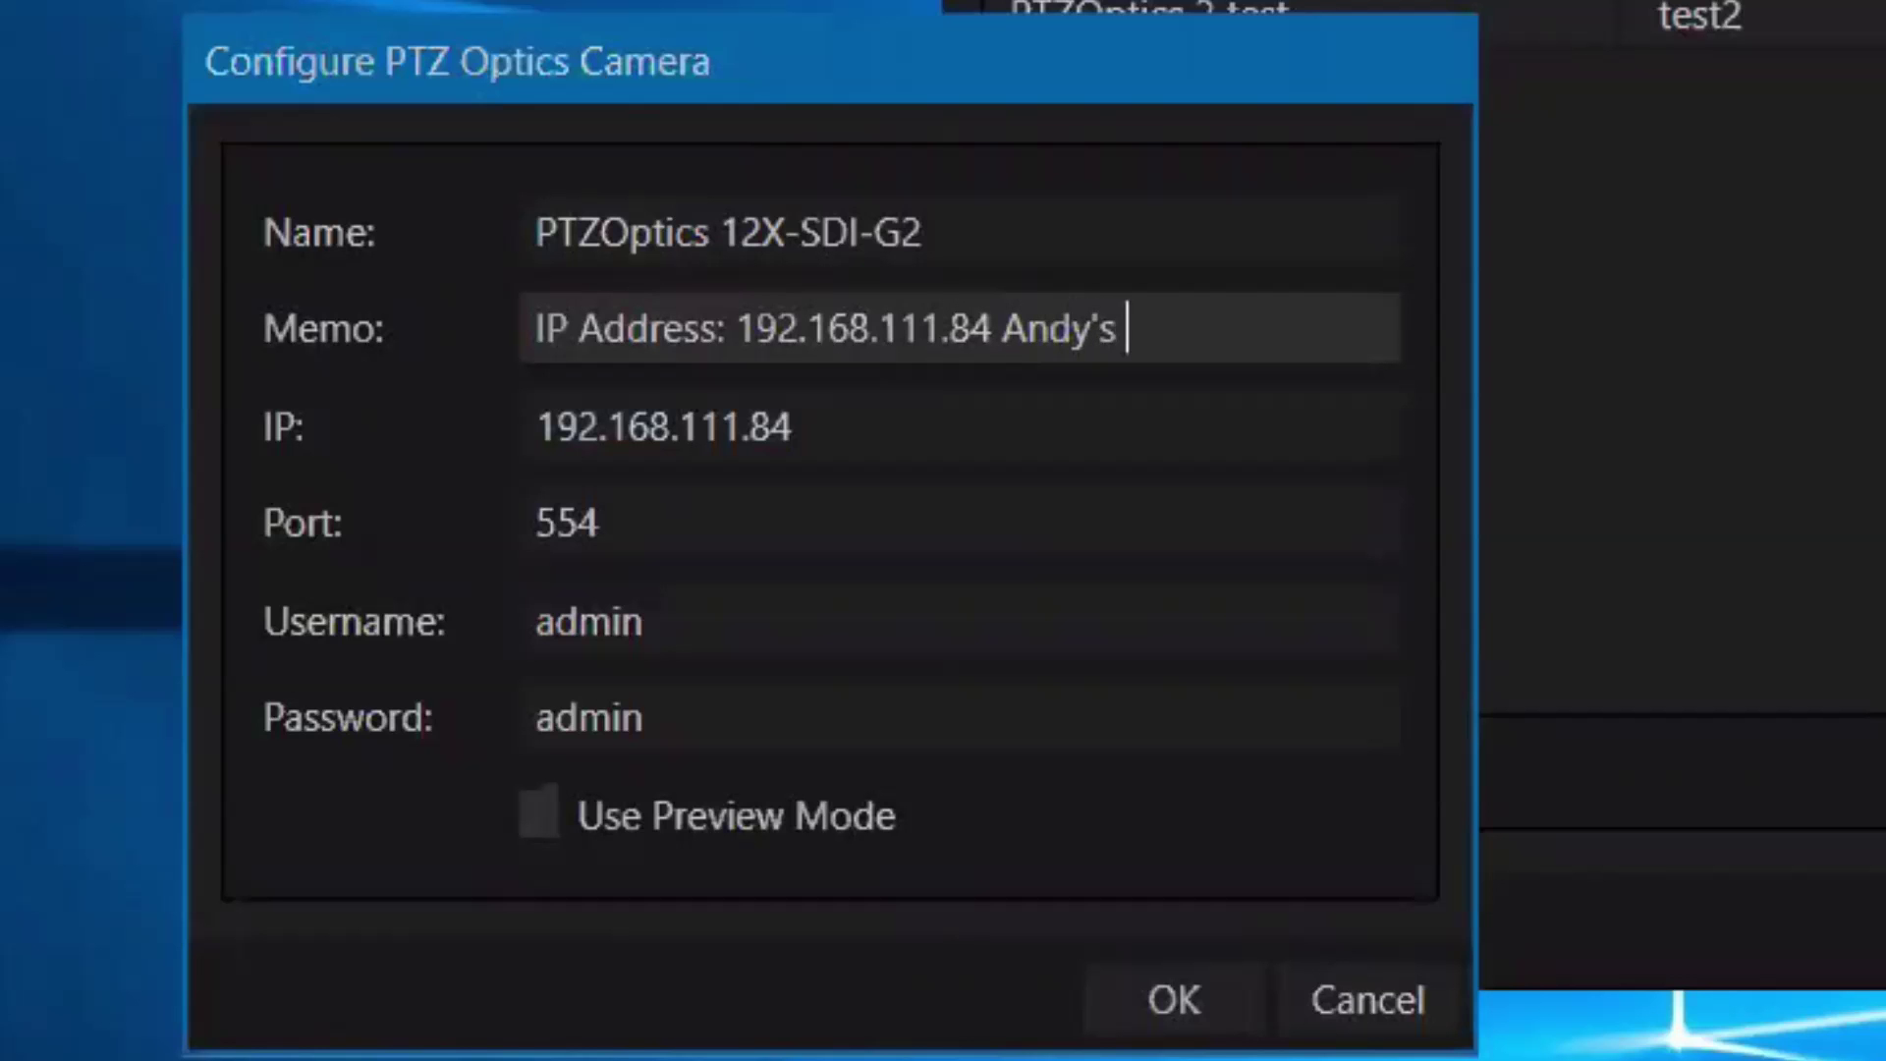
{"action": "left_click", "coordinate": [1184, 987]}
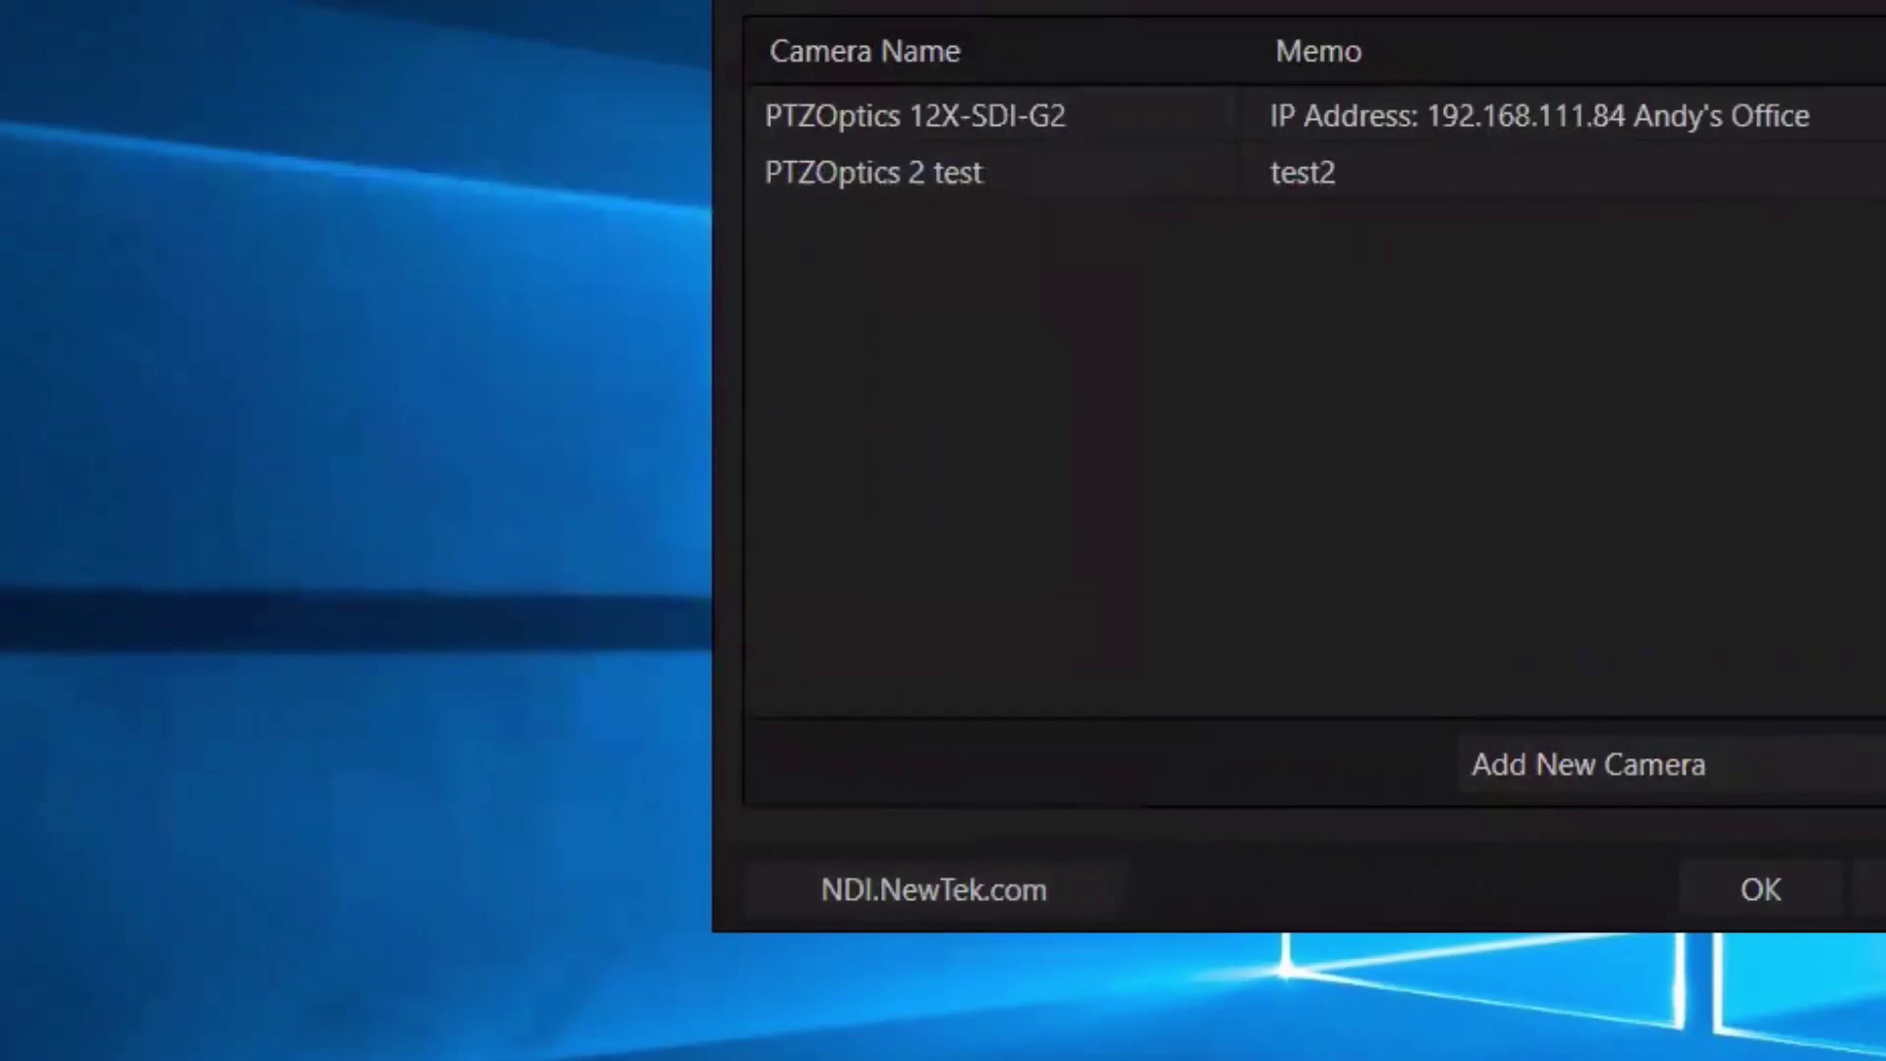
{"action": "left_click", "coordinate": [1353, 326]}
Rename the second camera to PTZOptics 20X-SDI with memo 'IP Address 192.168.111.76'.
{"action": "left_click_drag", "start_coordinate": [417, 452], "coordinate": [365, 459]}
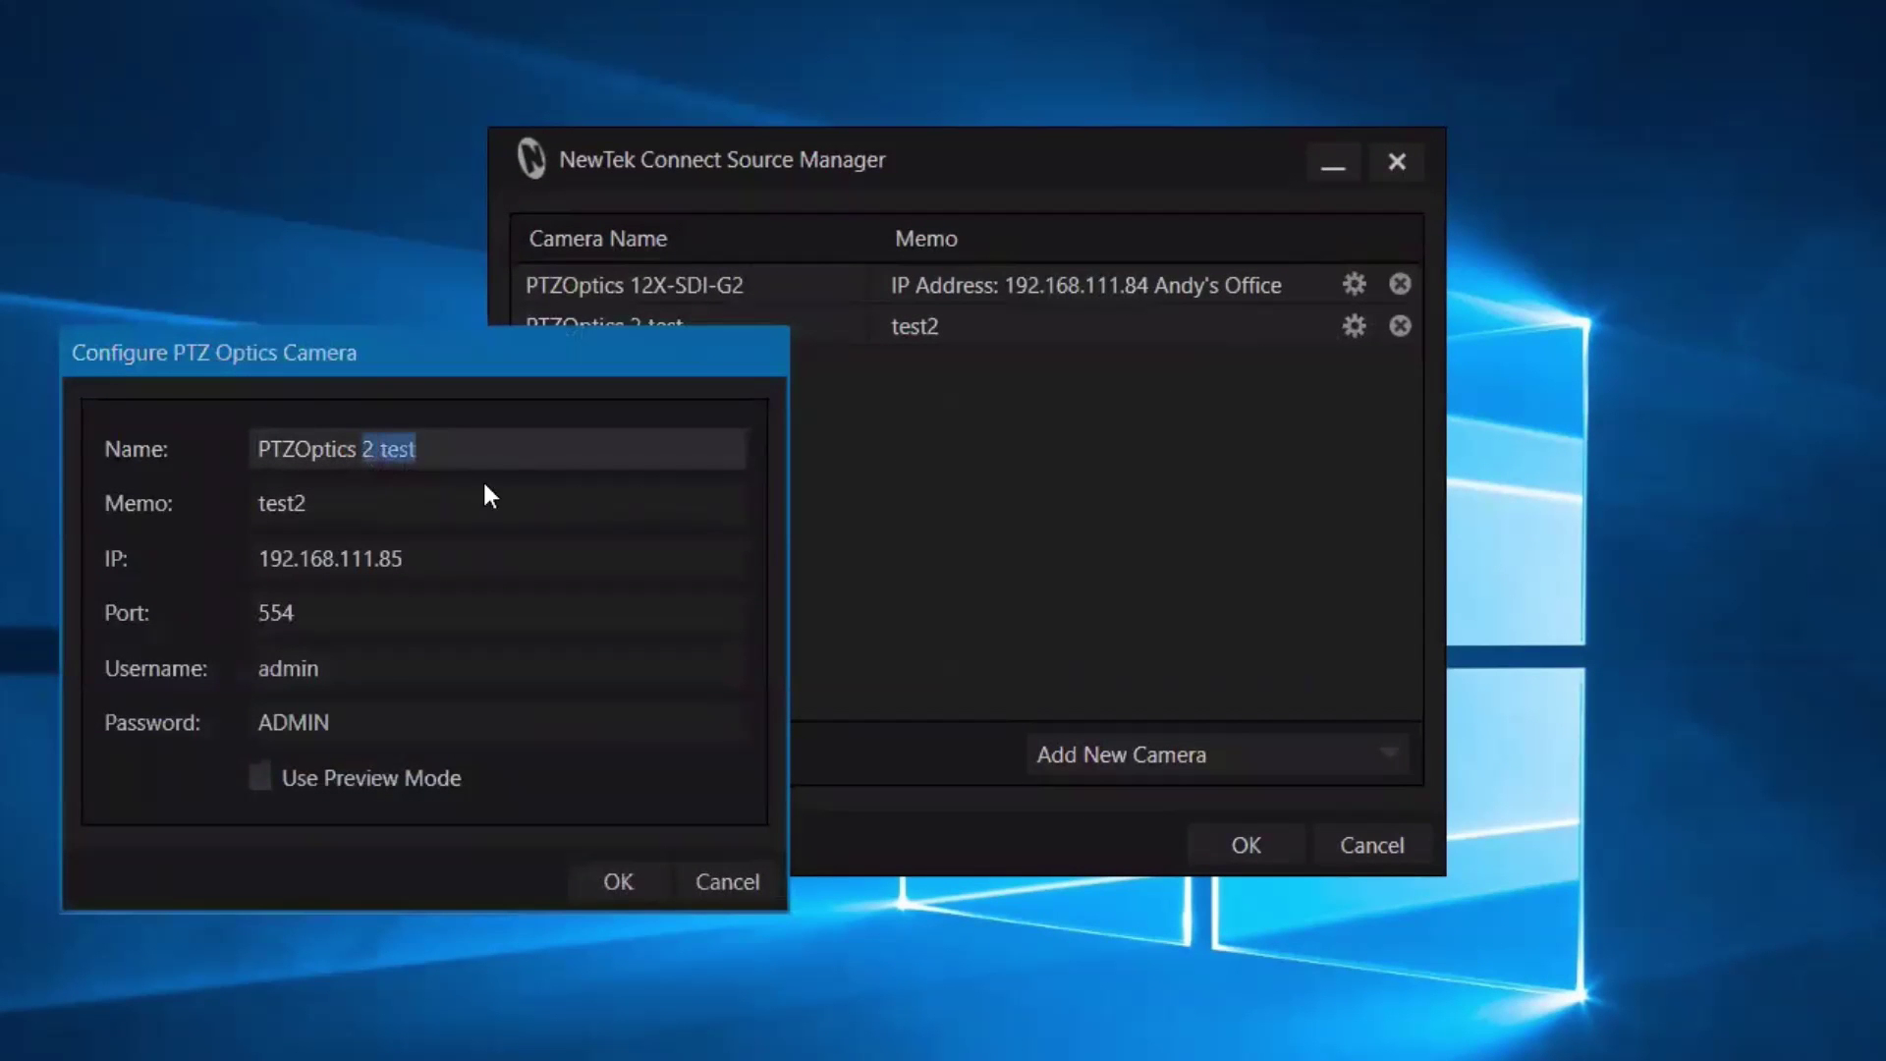
{"action": "type", "text": "20X-SDI"}
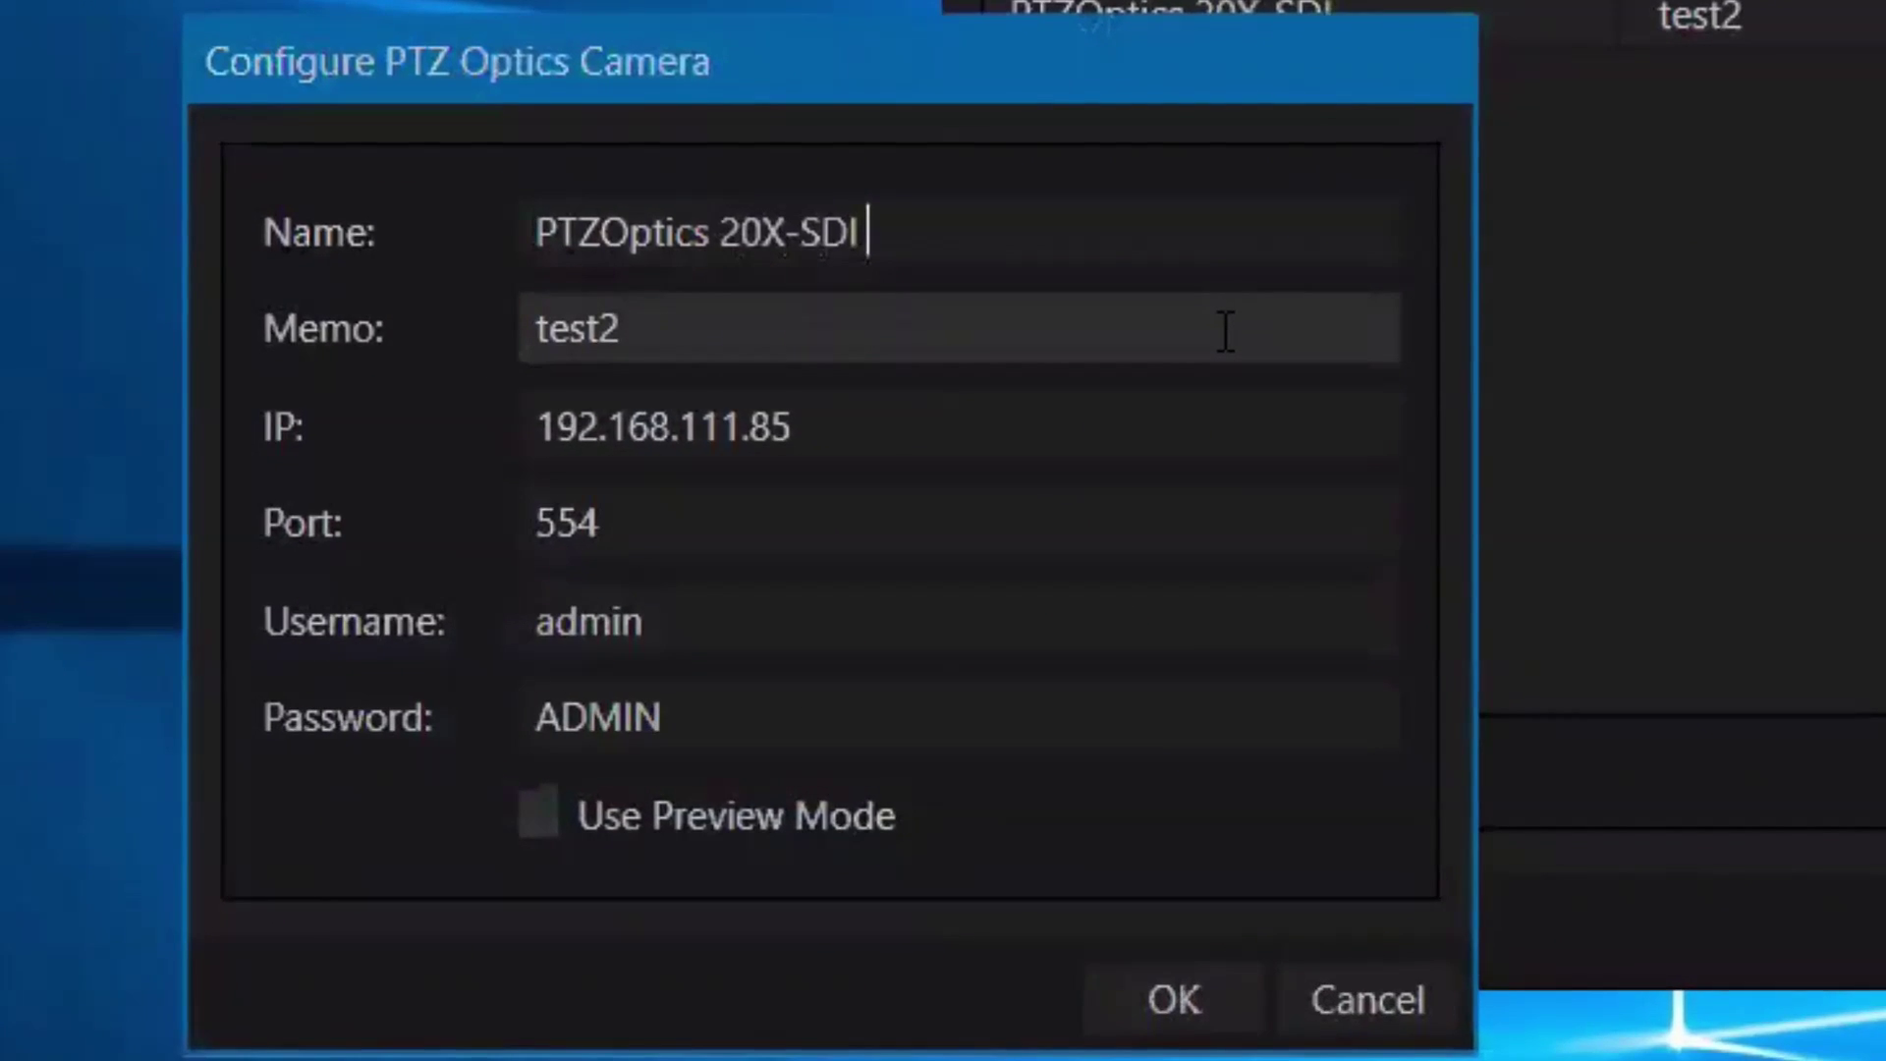
{"action": "key", "text": "Tab"}
{"action": "key", "text": "ctrl+a"}
{"action": "type", "text": "IP Address 19"}
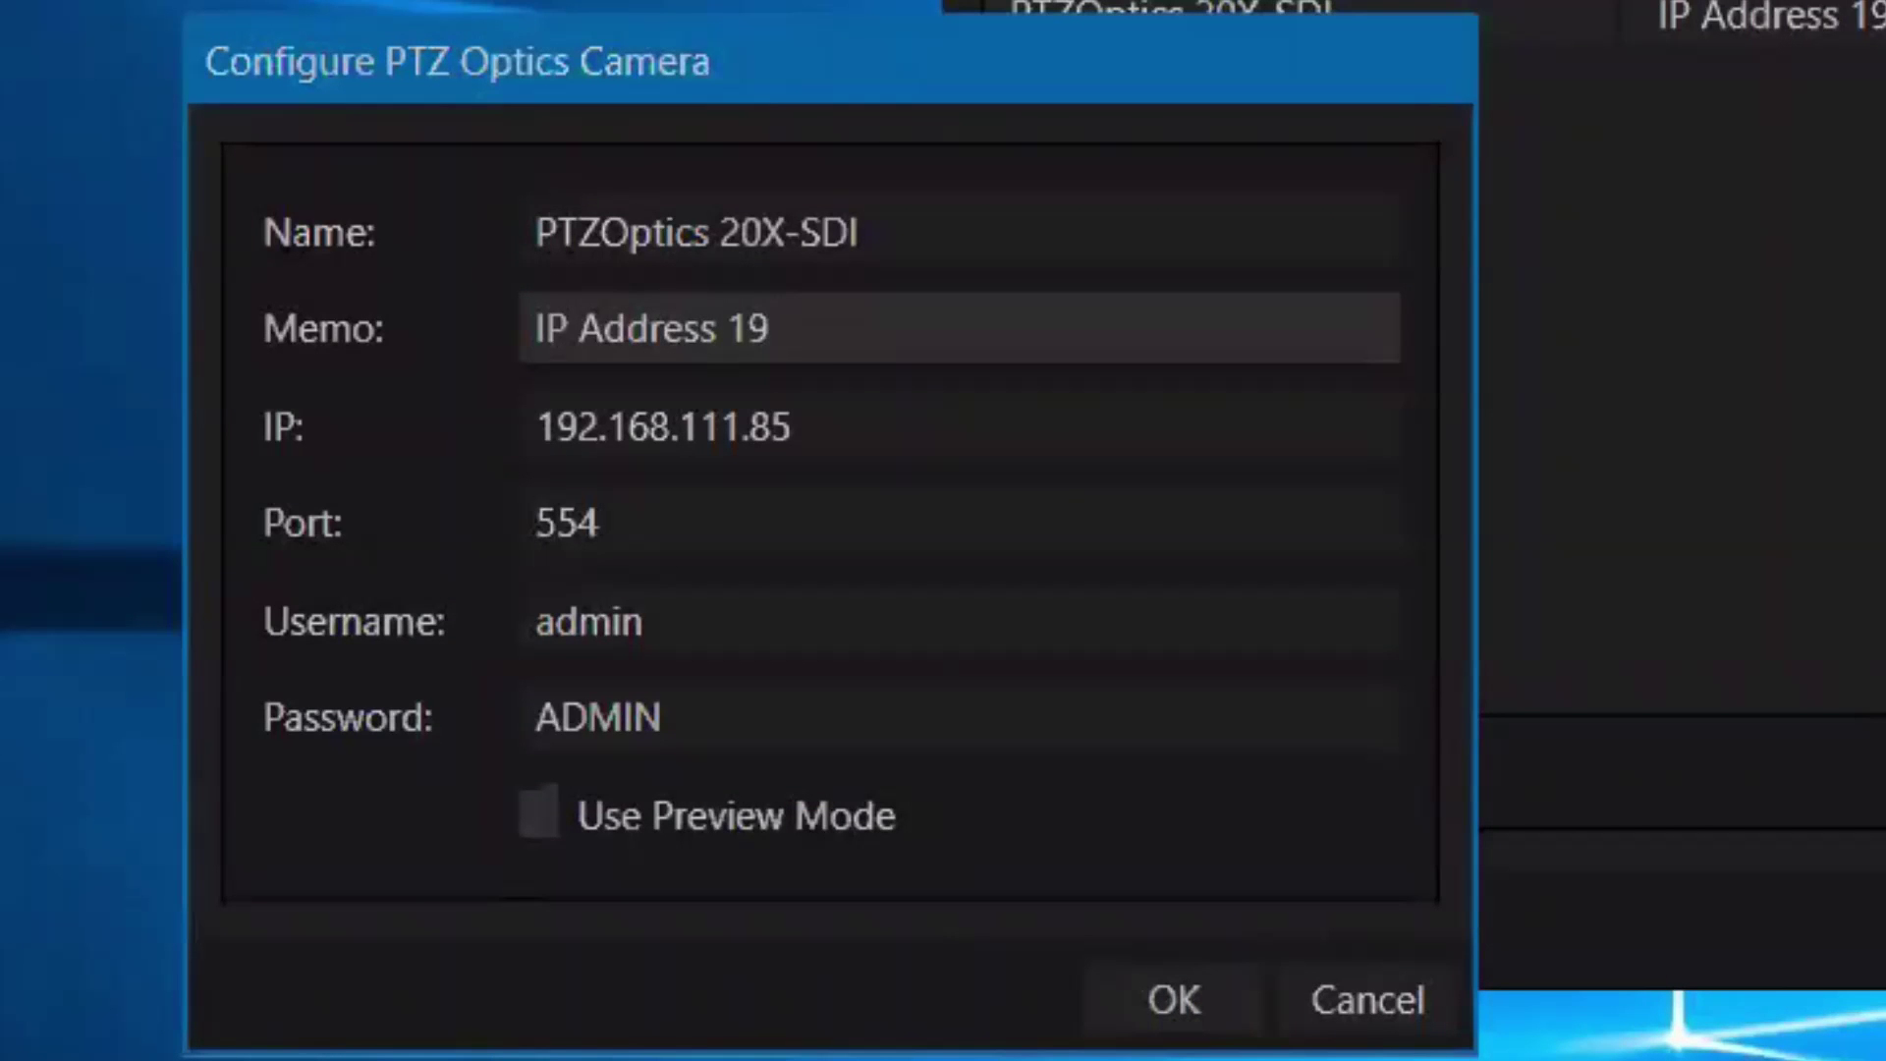
{"action": "type", "text": "2.168"}
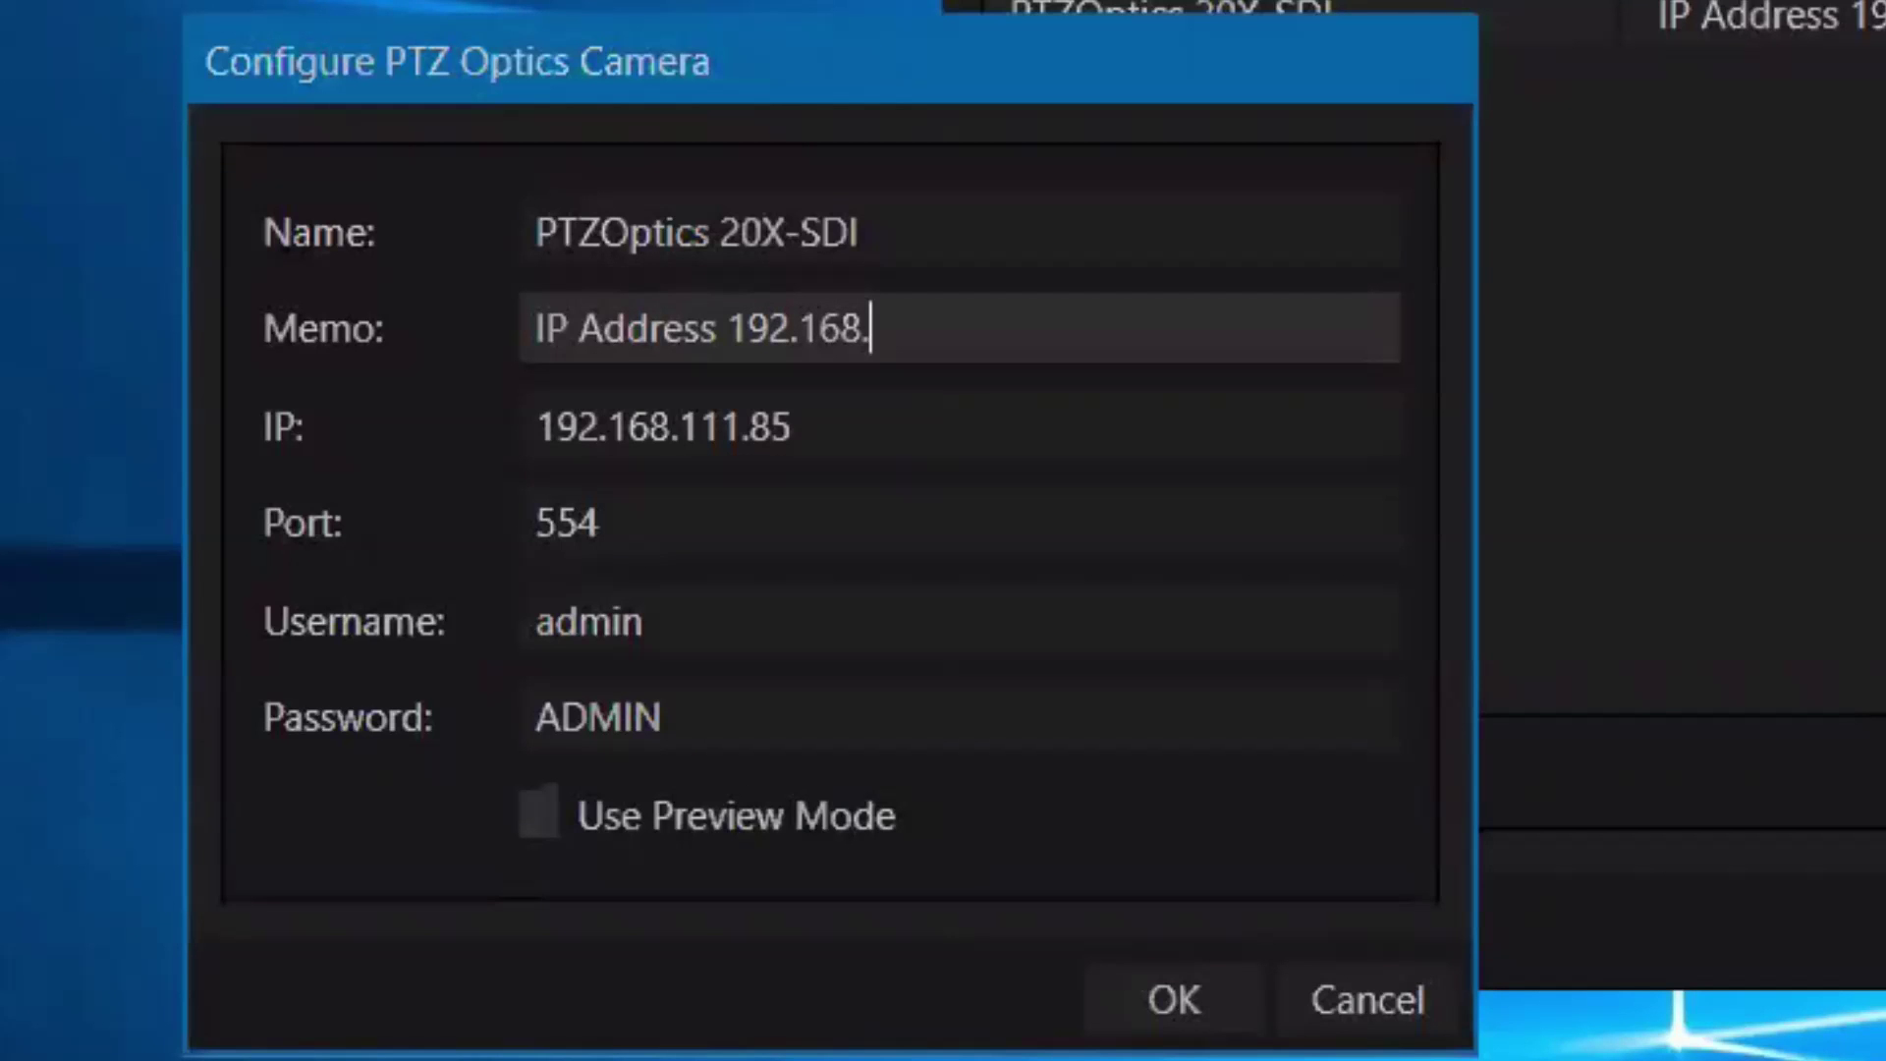
{"action": "type", "text": ".111.76"}
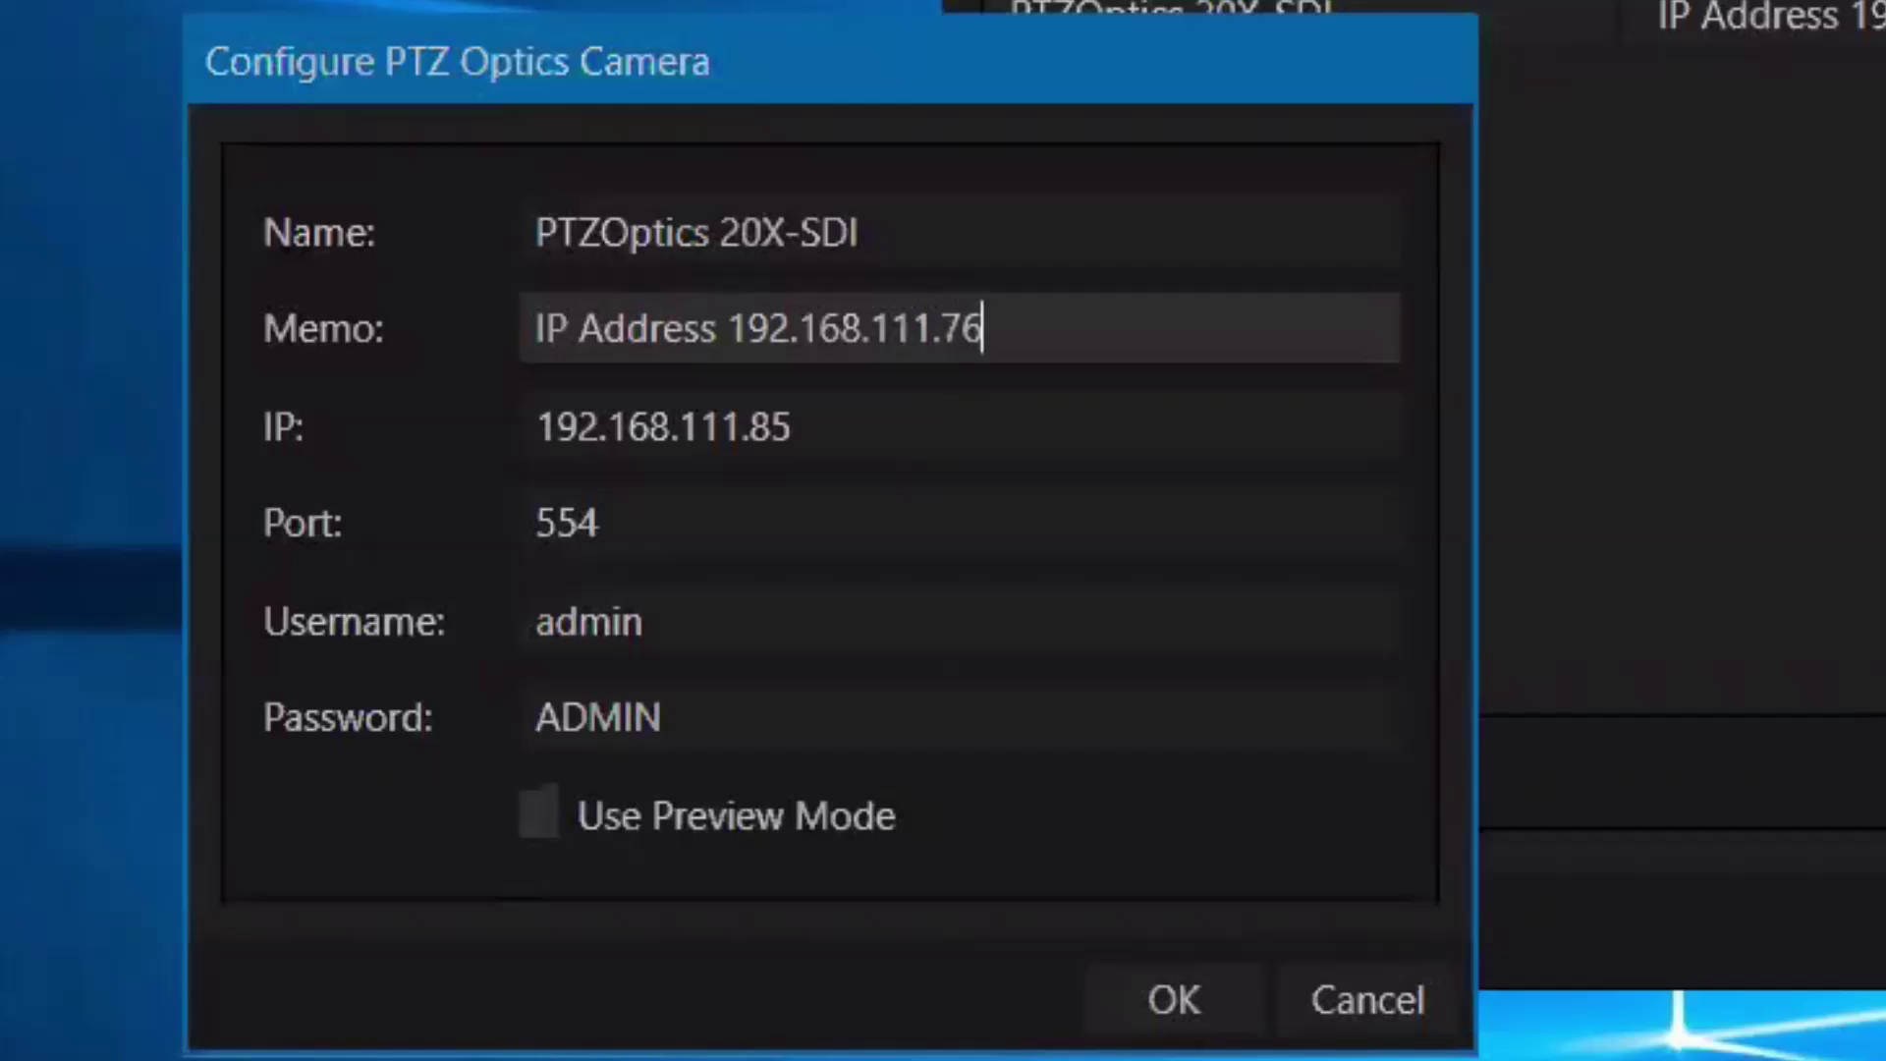
Replace the second camera's IP 192.168.111.85 with 192.168.111.76 and save.
{"action": "left_click_drag", "start_coordinate": [1070, 329], "coordinate": [733, 319]}
{"action": "key", "text": "ctrl+c"}
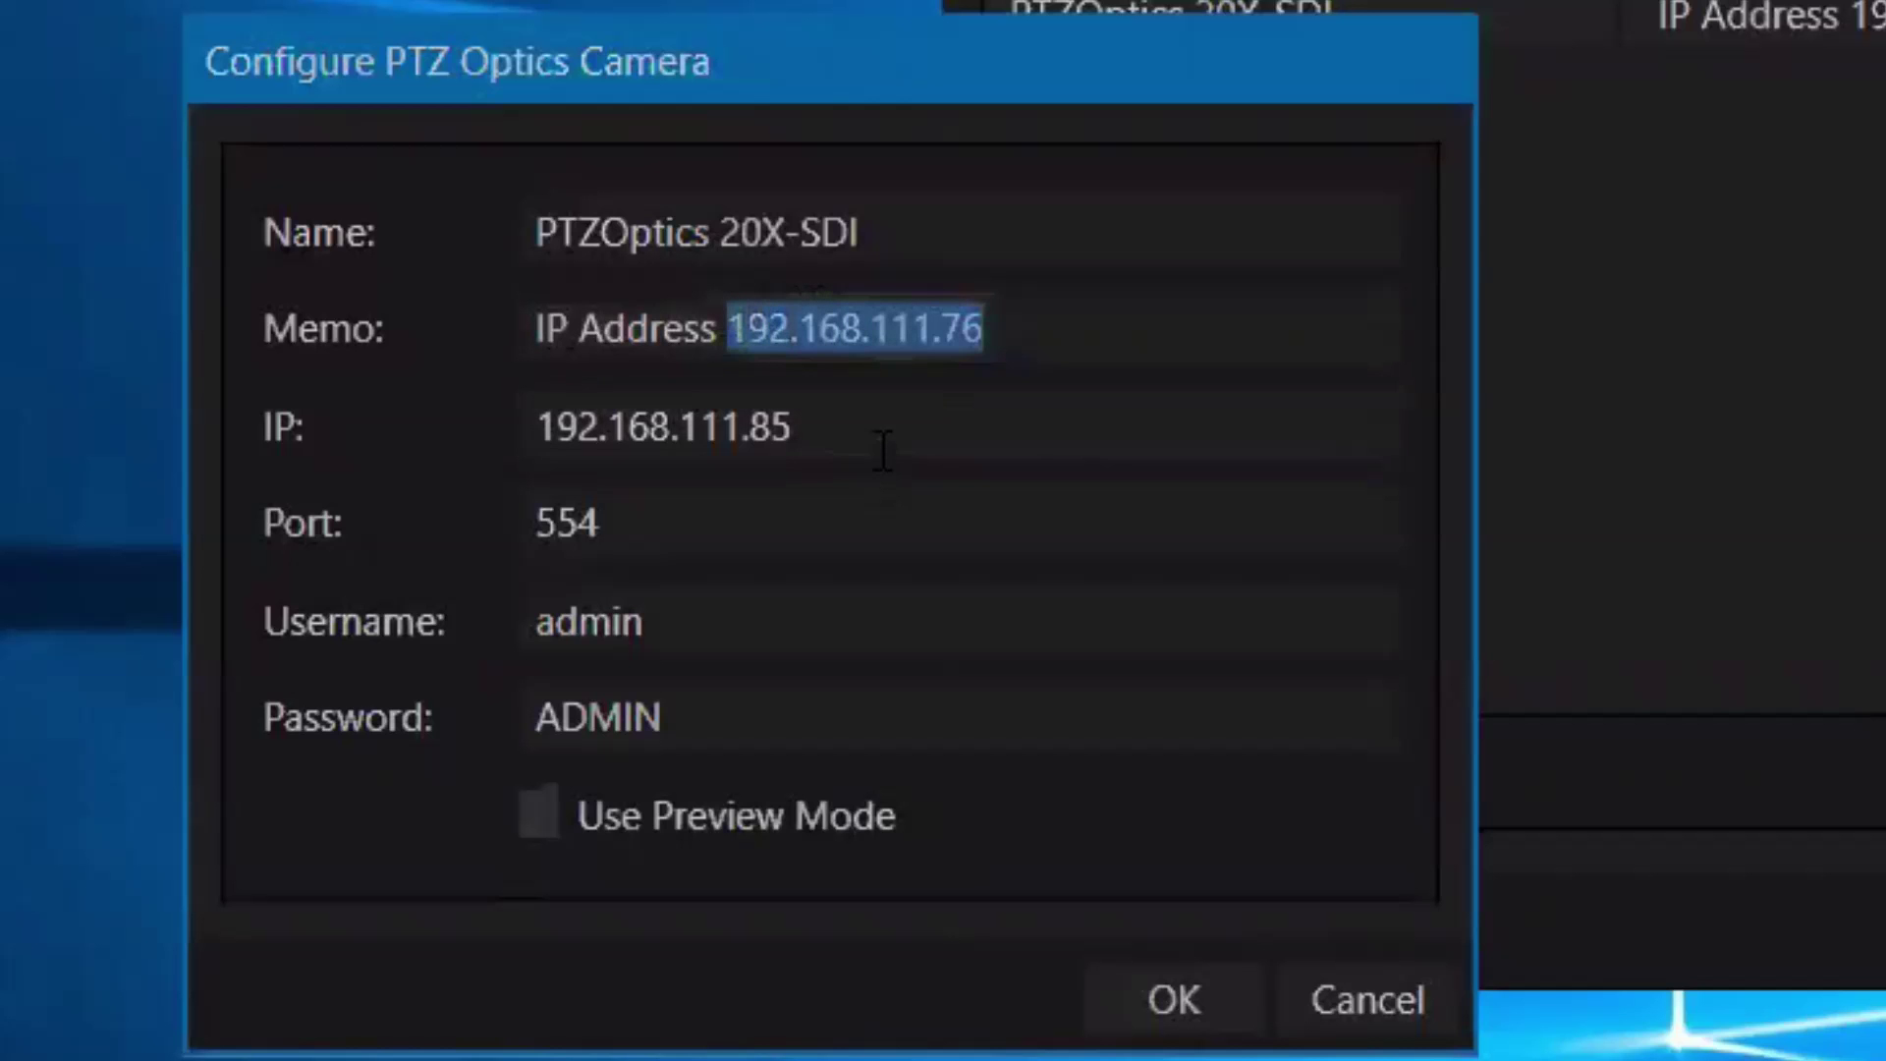
{"action": "left_click_drag", "start_coordinate": [881, 432], "coordinate": [535, 426]}
{"action": "key", "text": "ctrl+v"}
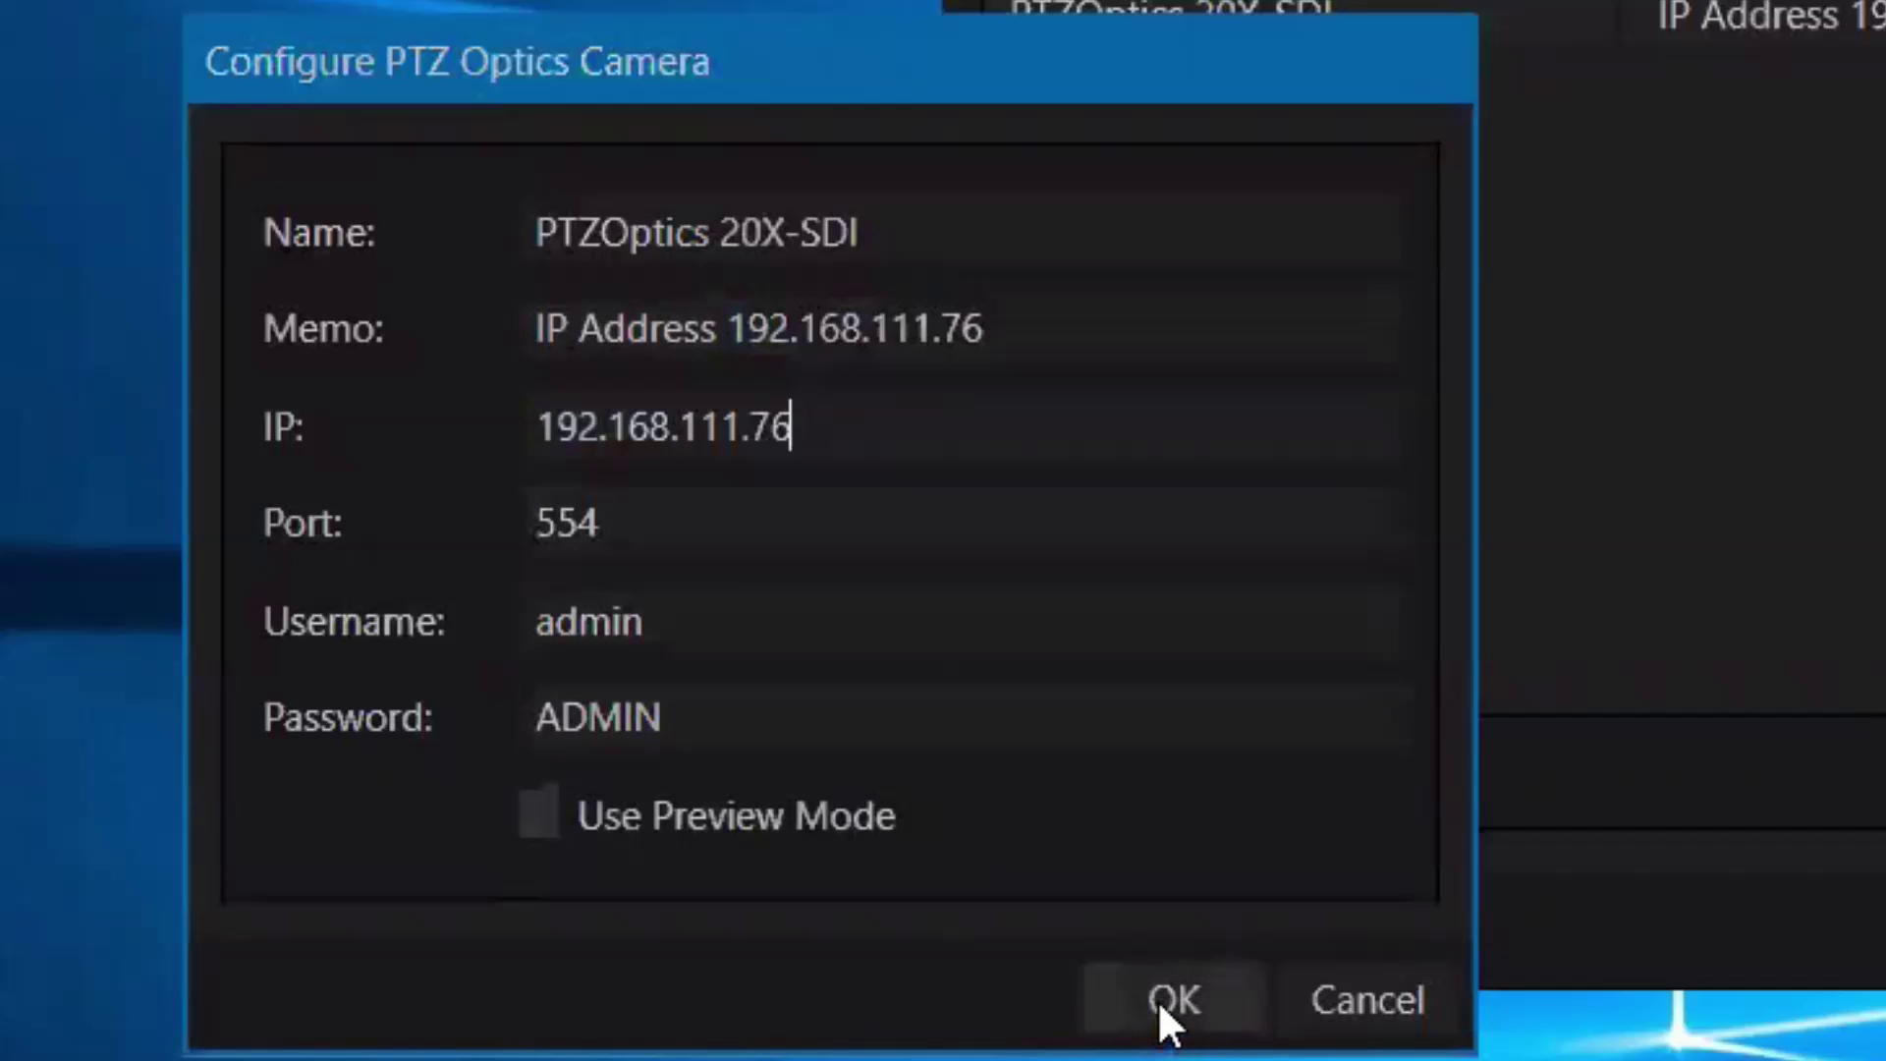
{"action": "left_click", "coordinate": [1157, 1002]}
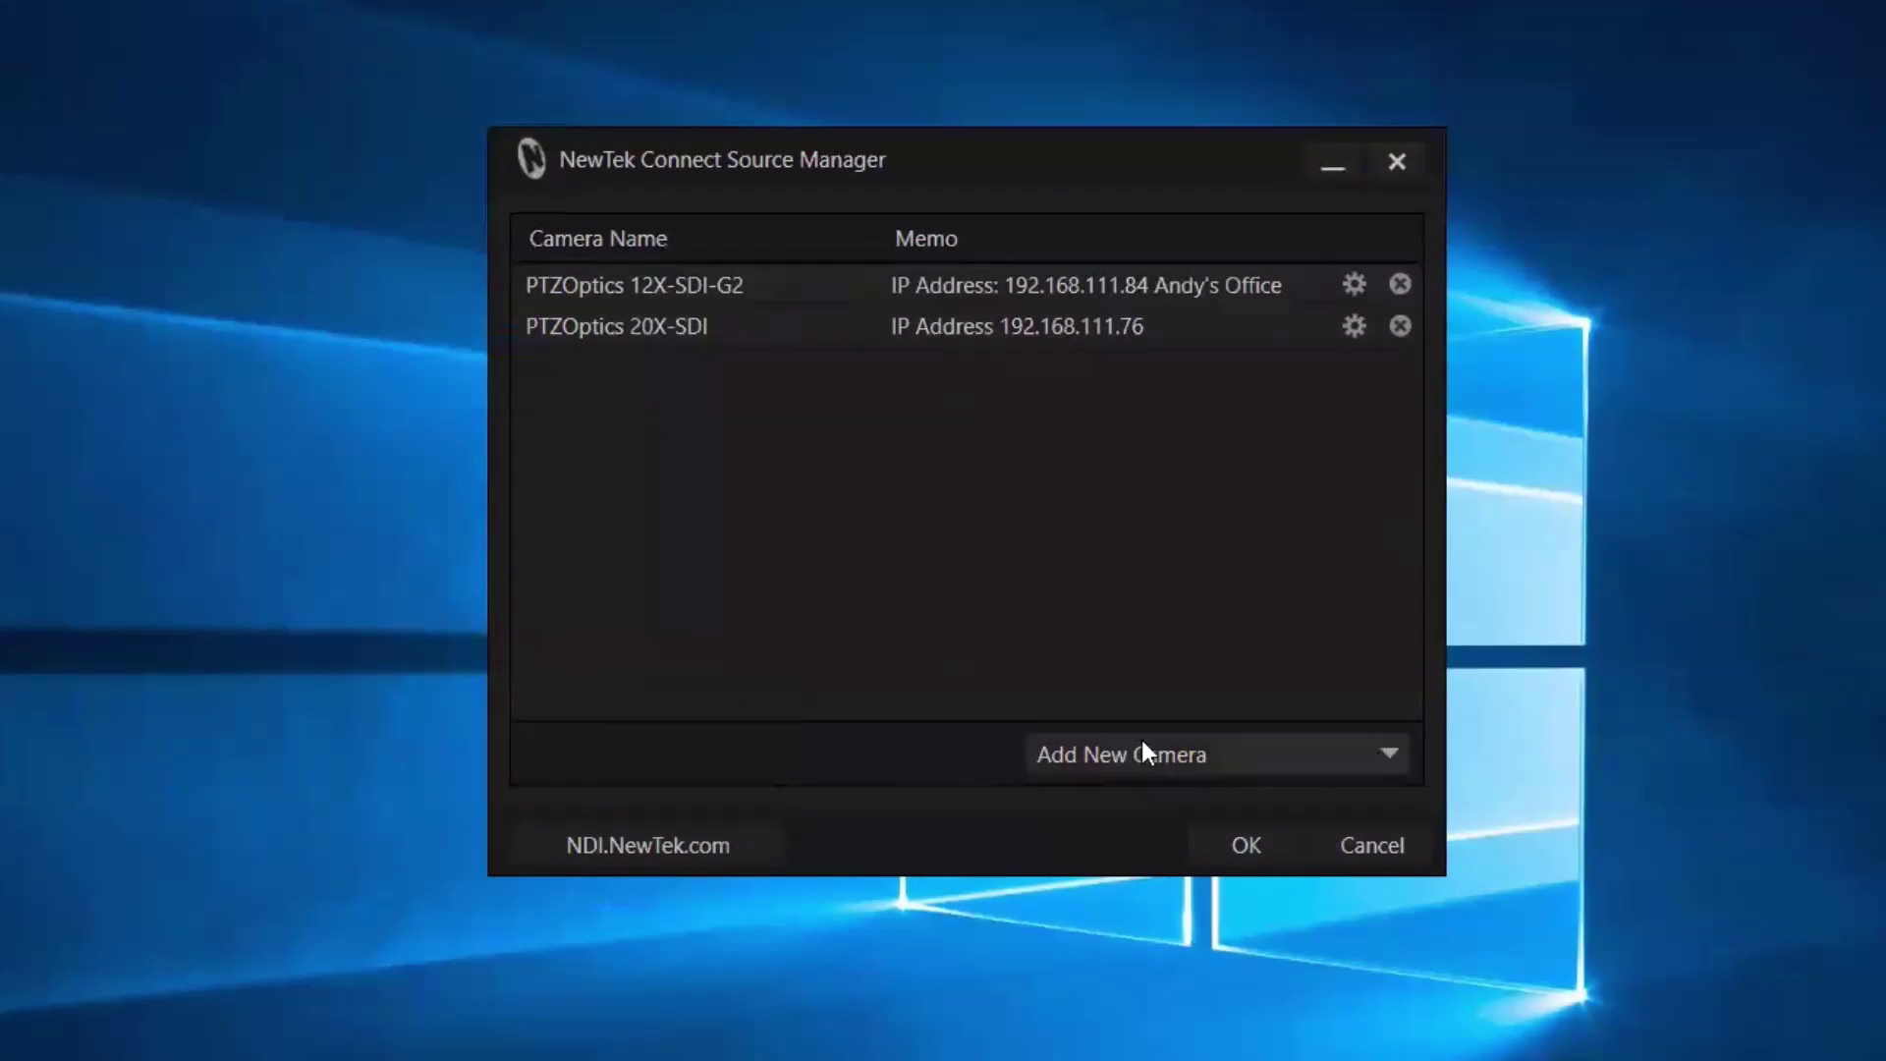
{"action": "left_click", "coordinate": [1142, 746]}
Add a new PTZOptics camera named PTZOptics 12X-SDI-G2.
{"action": "left_click", "coordinate": [1159, 929]}
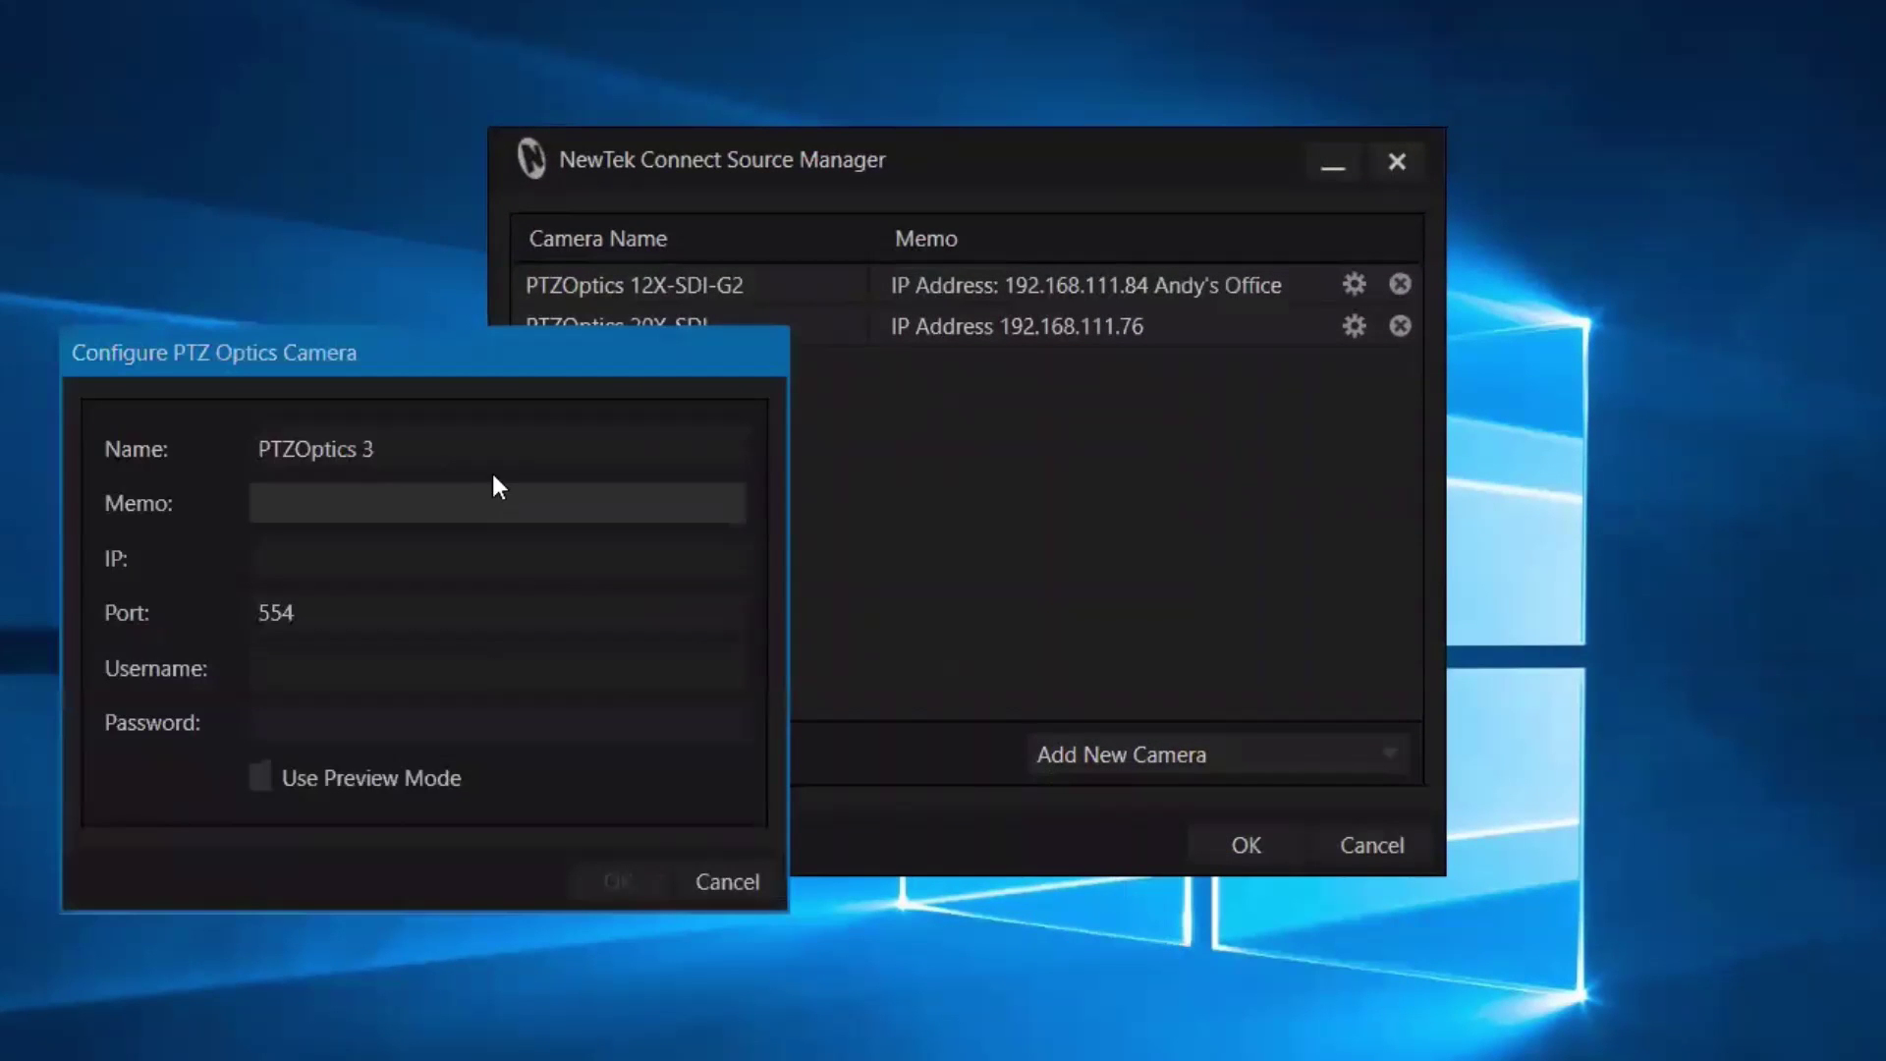
{"action": "left_click", "coordinate": [371, 456]}
{"action": "key", "text": "BackSpace"}
{"action": "type", "text": "12X-SDI"}
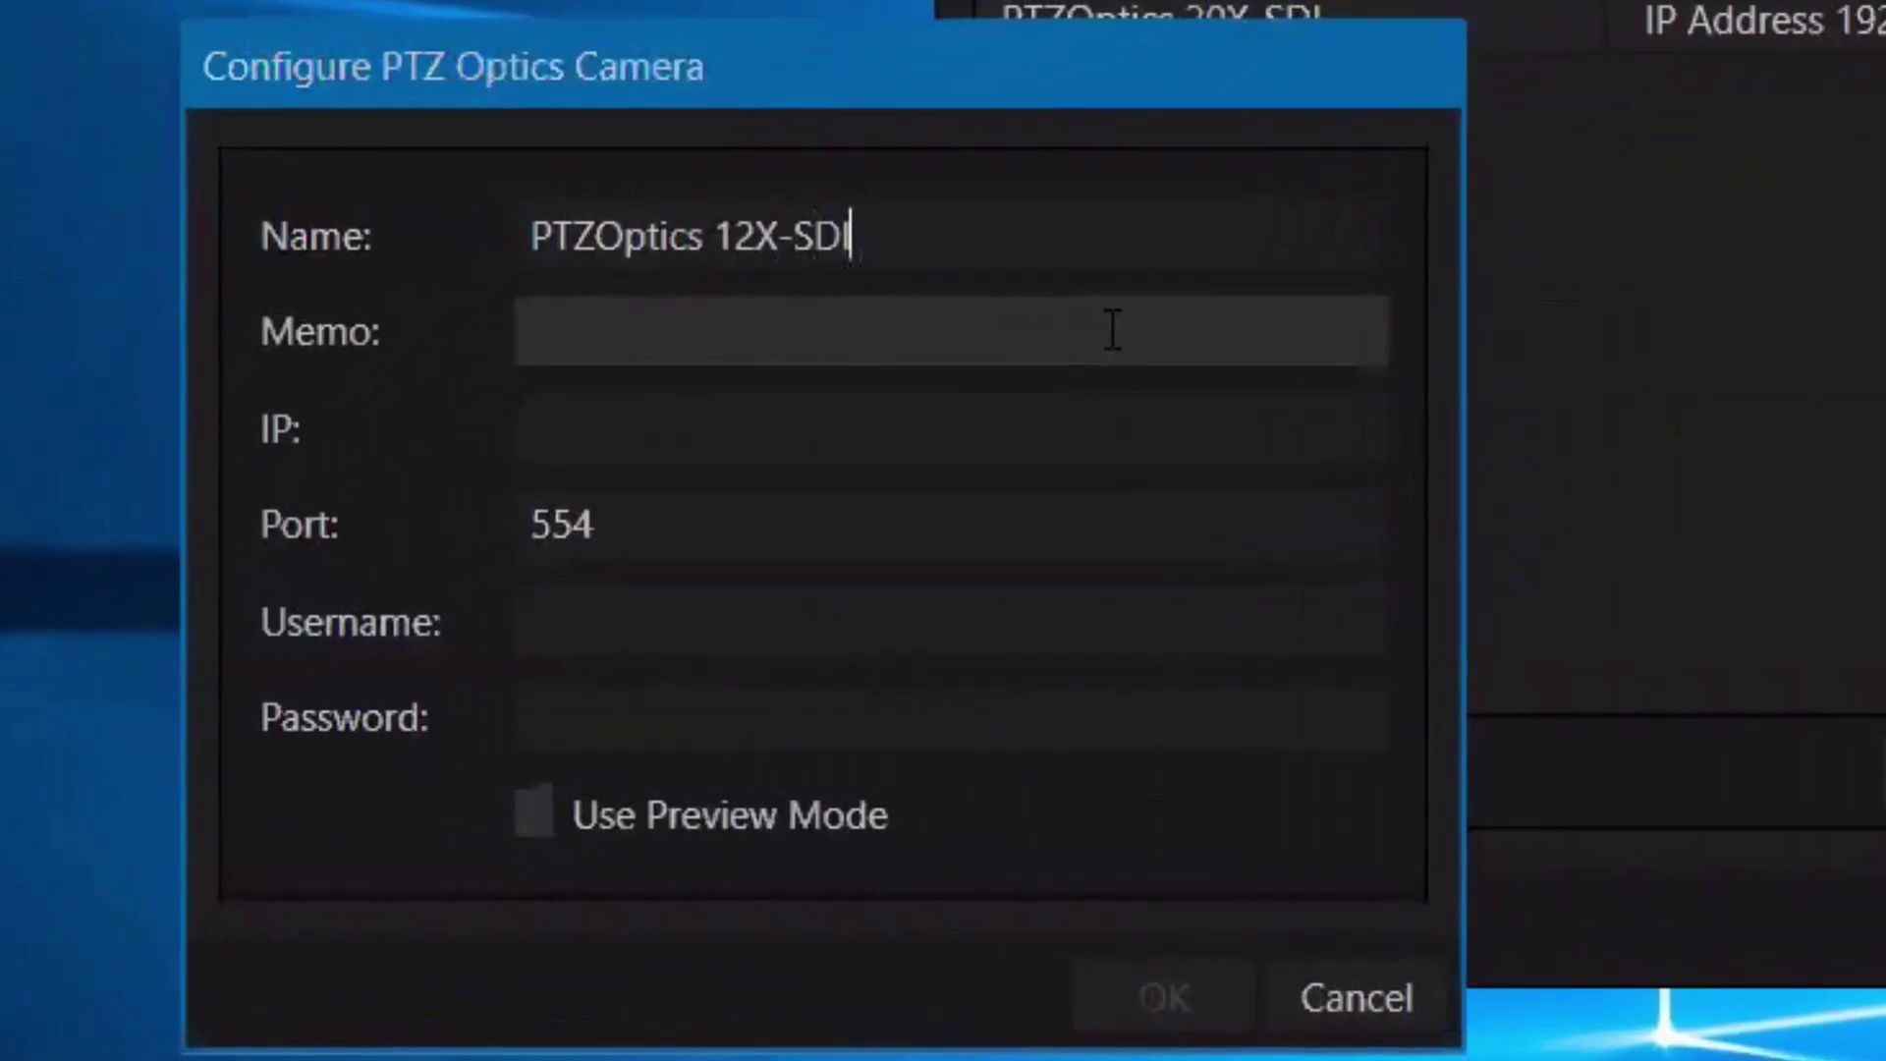
{"action": "type", "text": "-G2"}
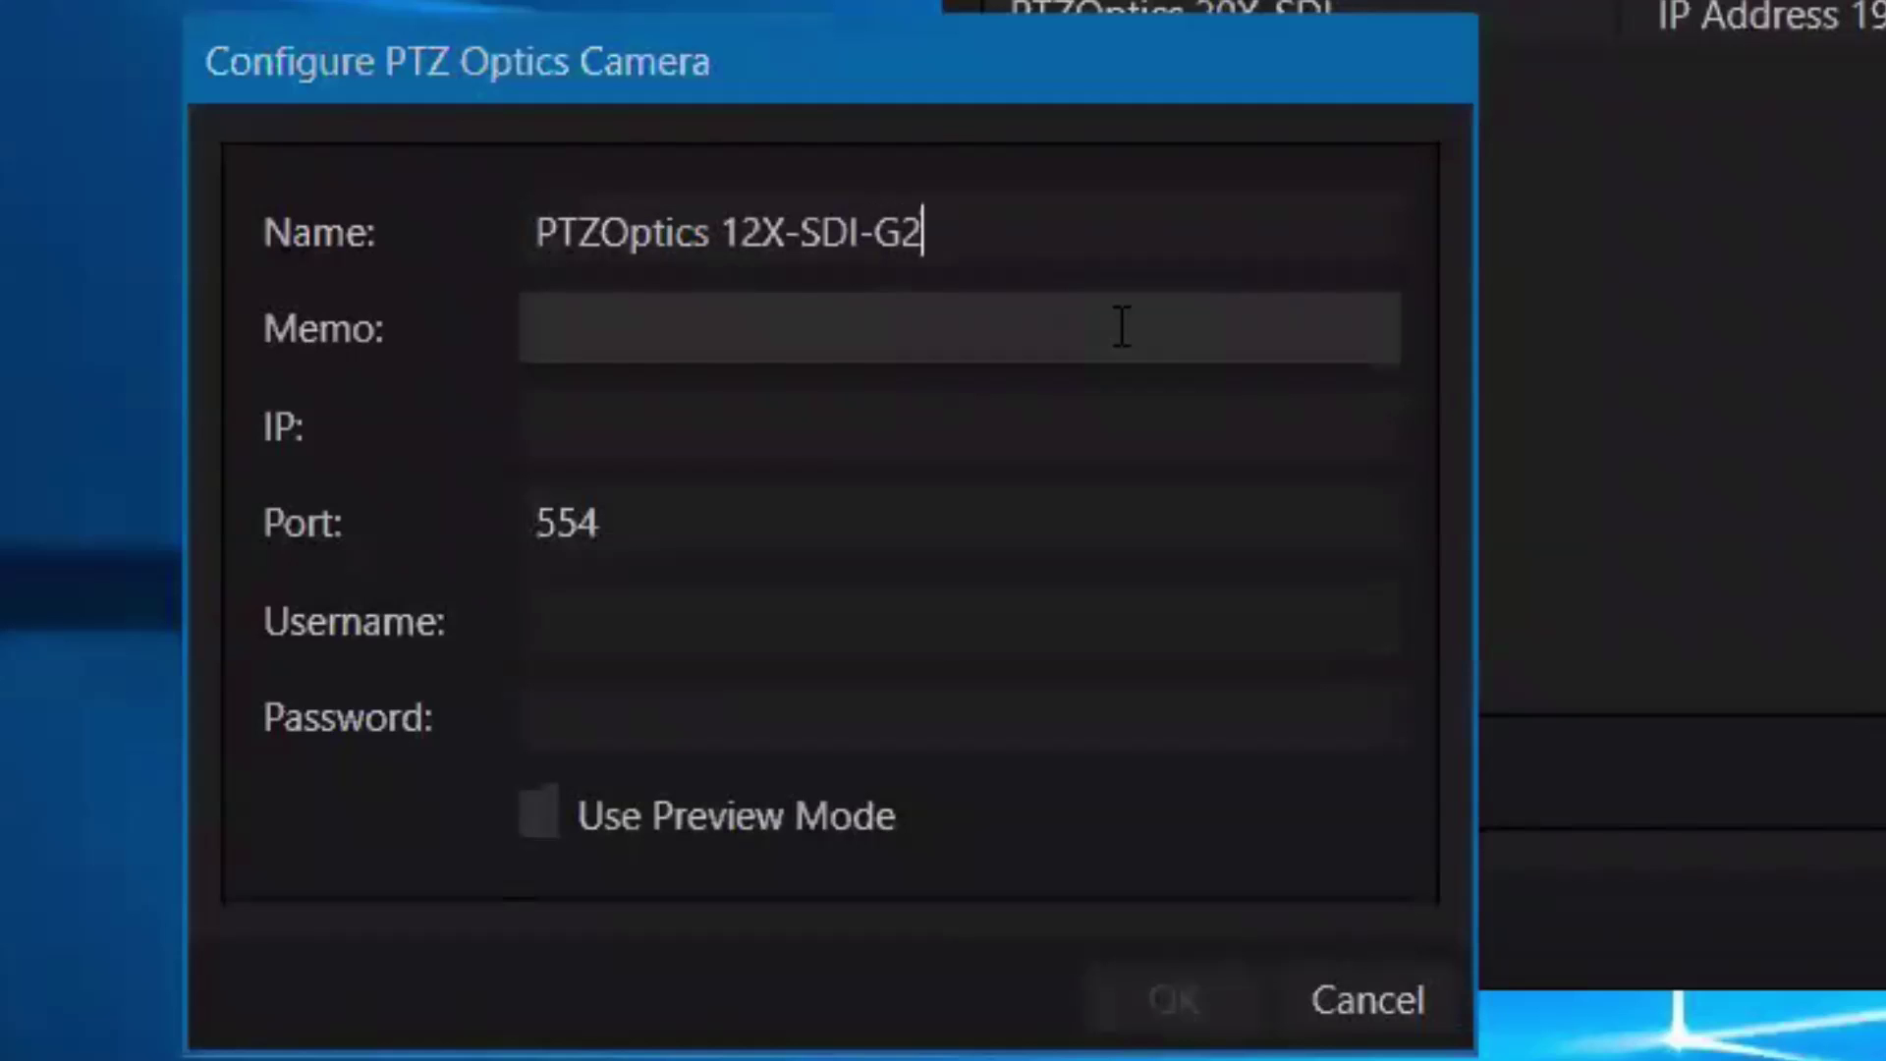
Give the new camera the memo 'IP Address: 192.168.111.88' and fill its IP field.
{"action": "left_click", "coordinate": [1122, 327]}
{"action": "type", "text": "IP Address"}
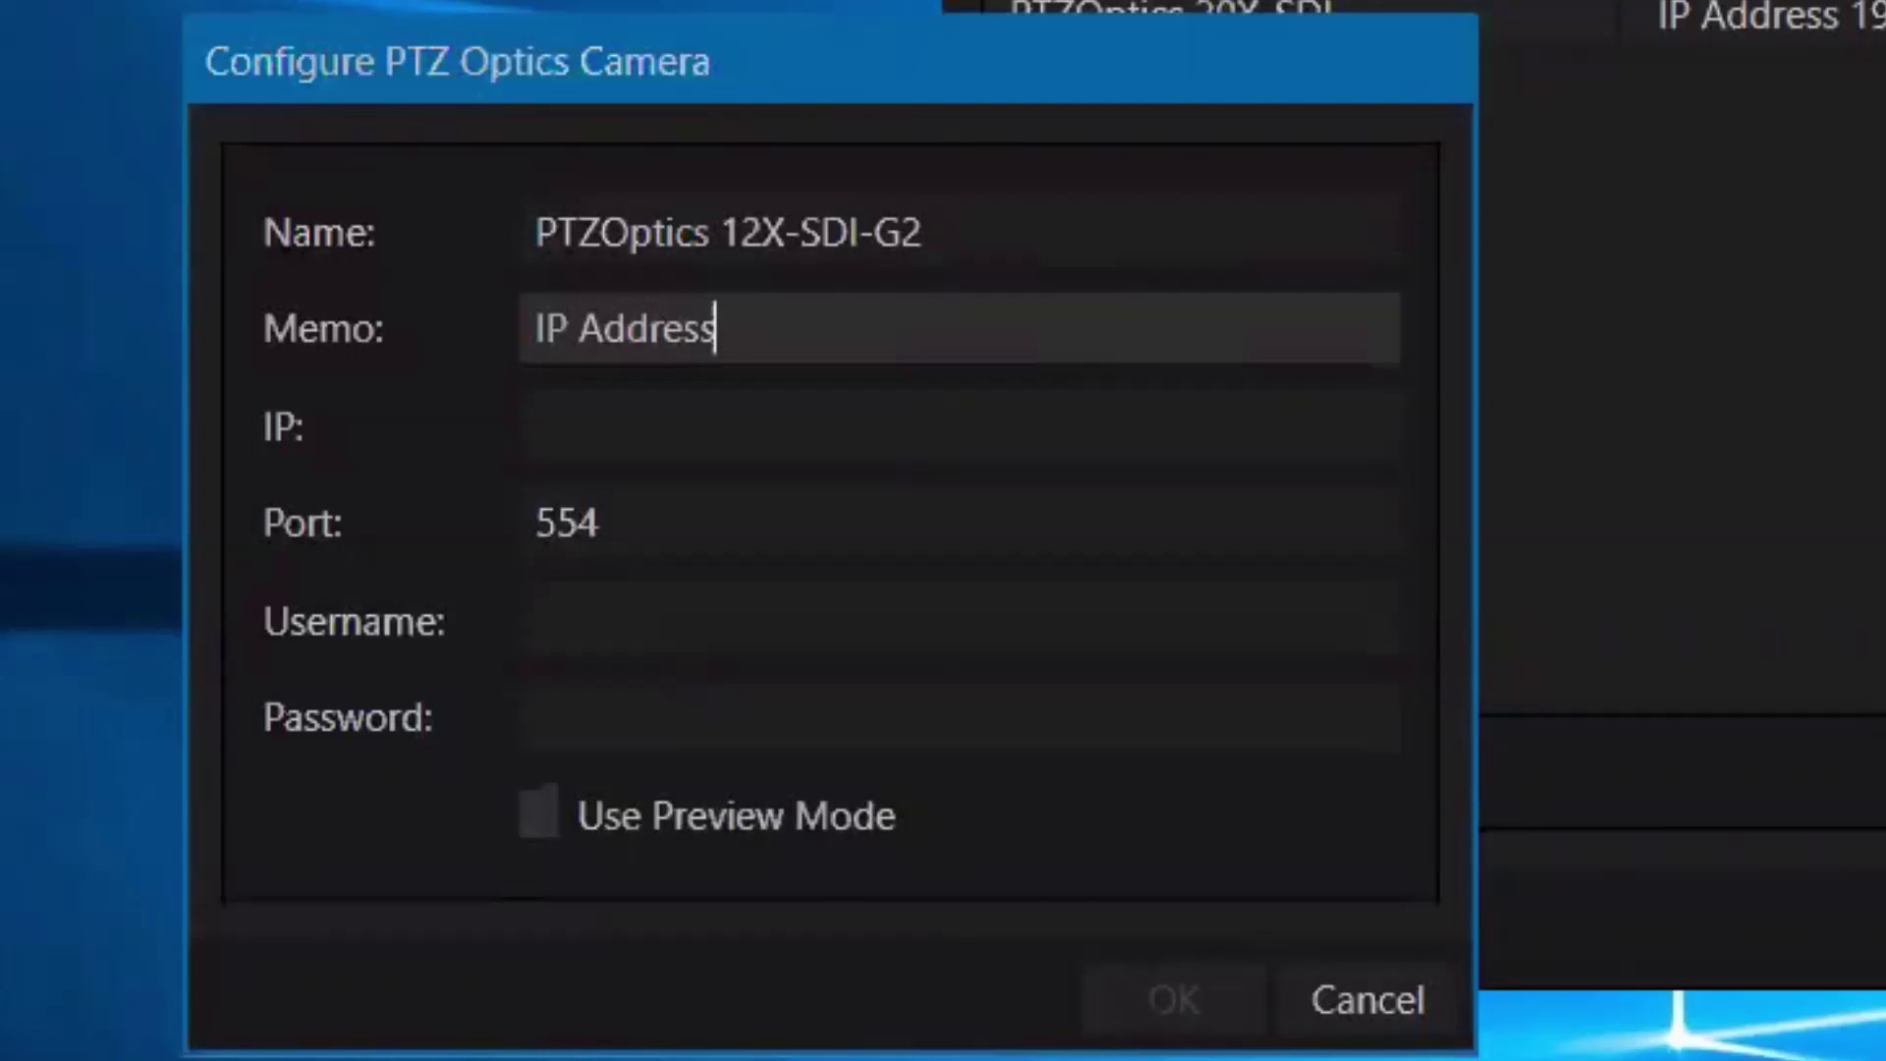
{"action": "type", "text": ": 192."}
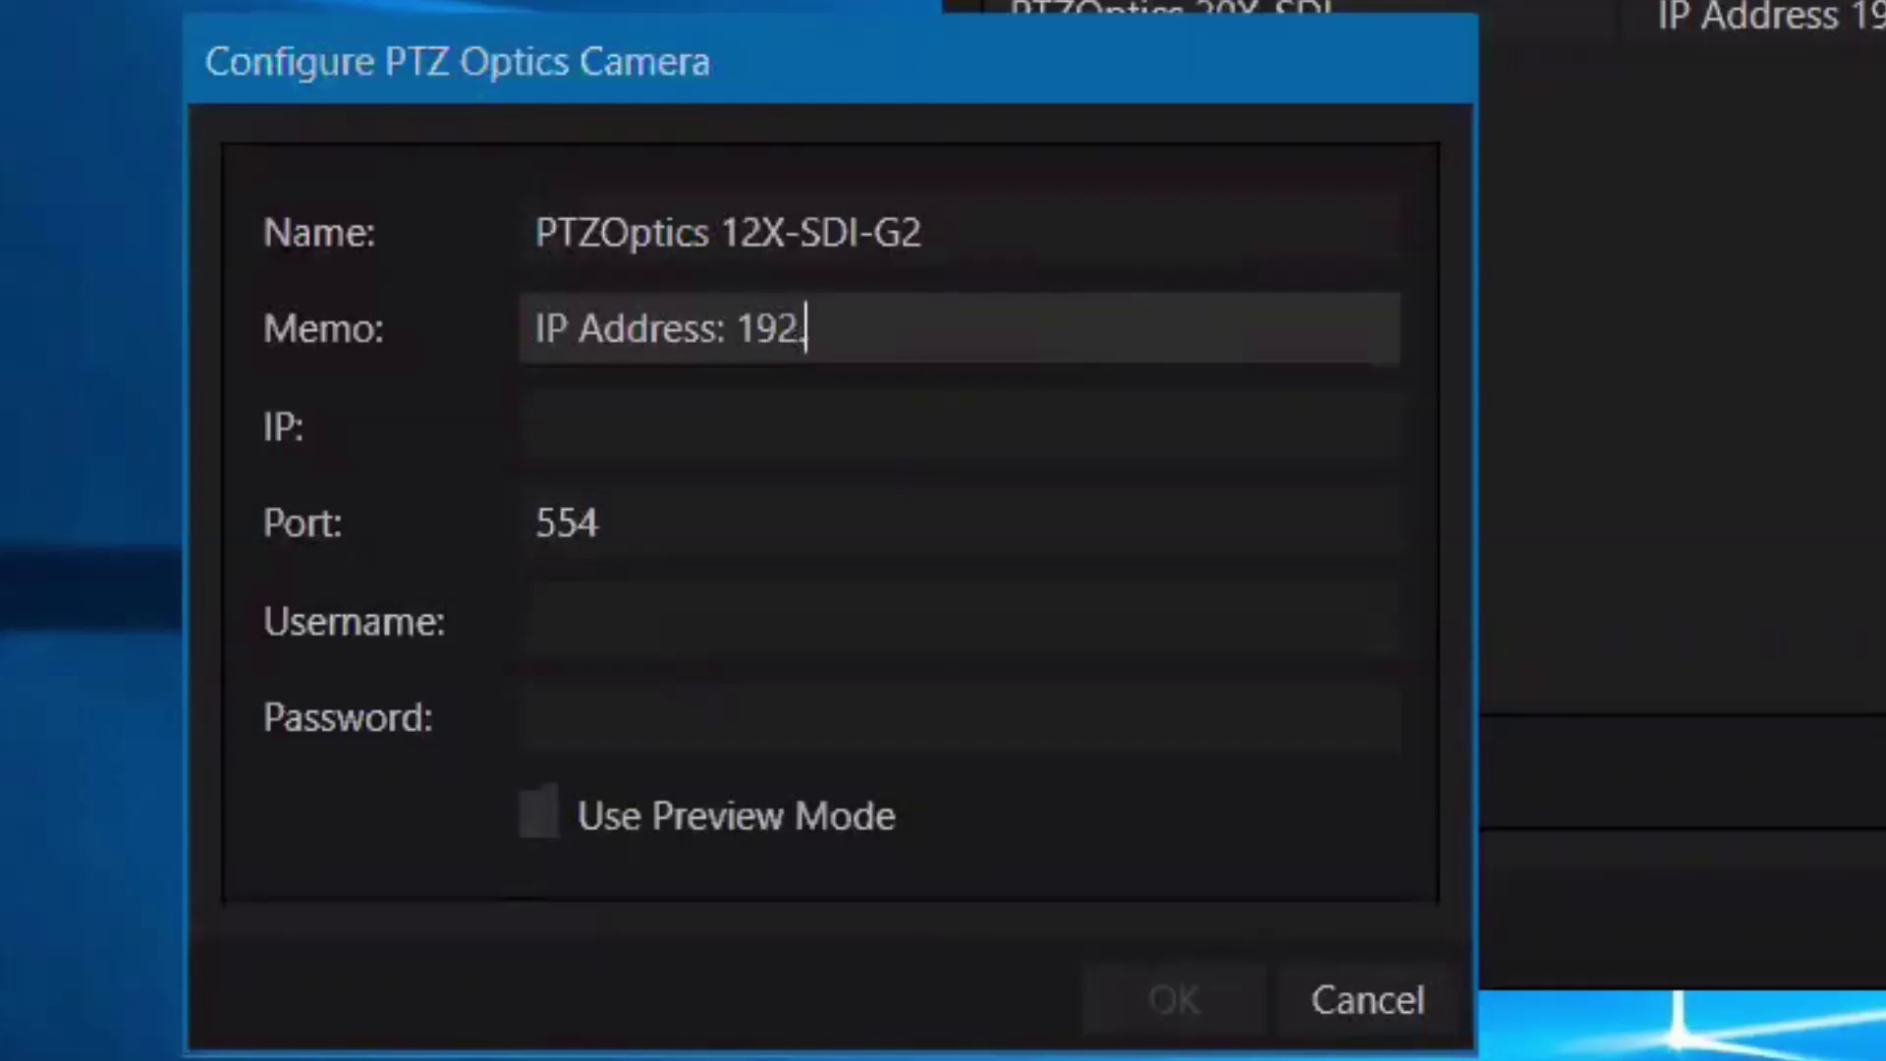
{"action": "type", "text": "168.111."}
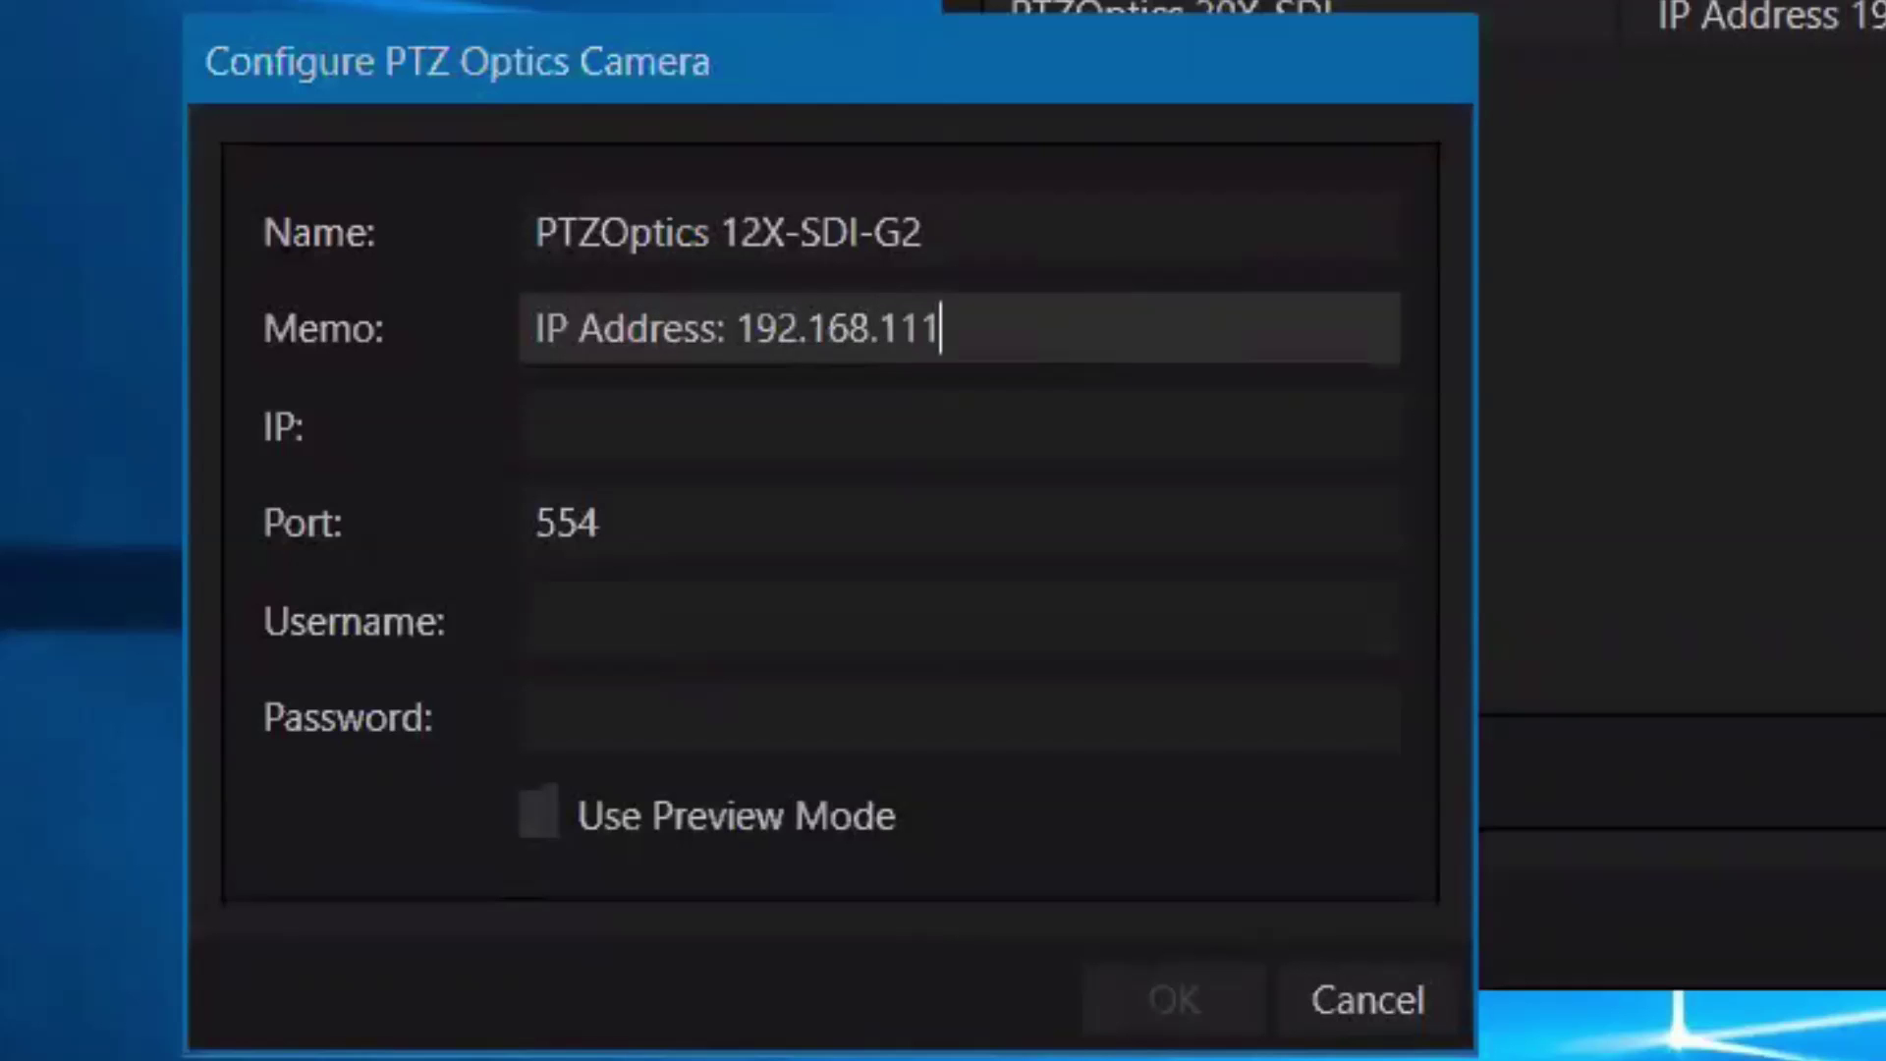
{"action": "type", "text": "88"}
{"action": "key", "text": "Tab"}
{"action": "left_click_drag", "start_coordinate": [1012, 329], "coordinate": [737, 329]}
{"action": "key", "text": "ctrl+c"}
{"action": "left_click", "coordinate": [795, 420]}
{"action": "key", "text": "ctrl+v"}
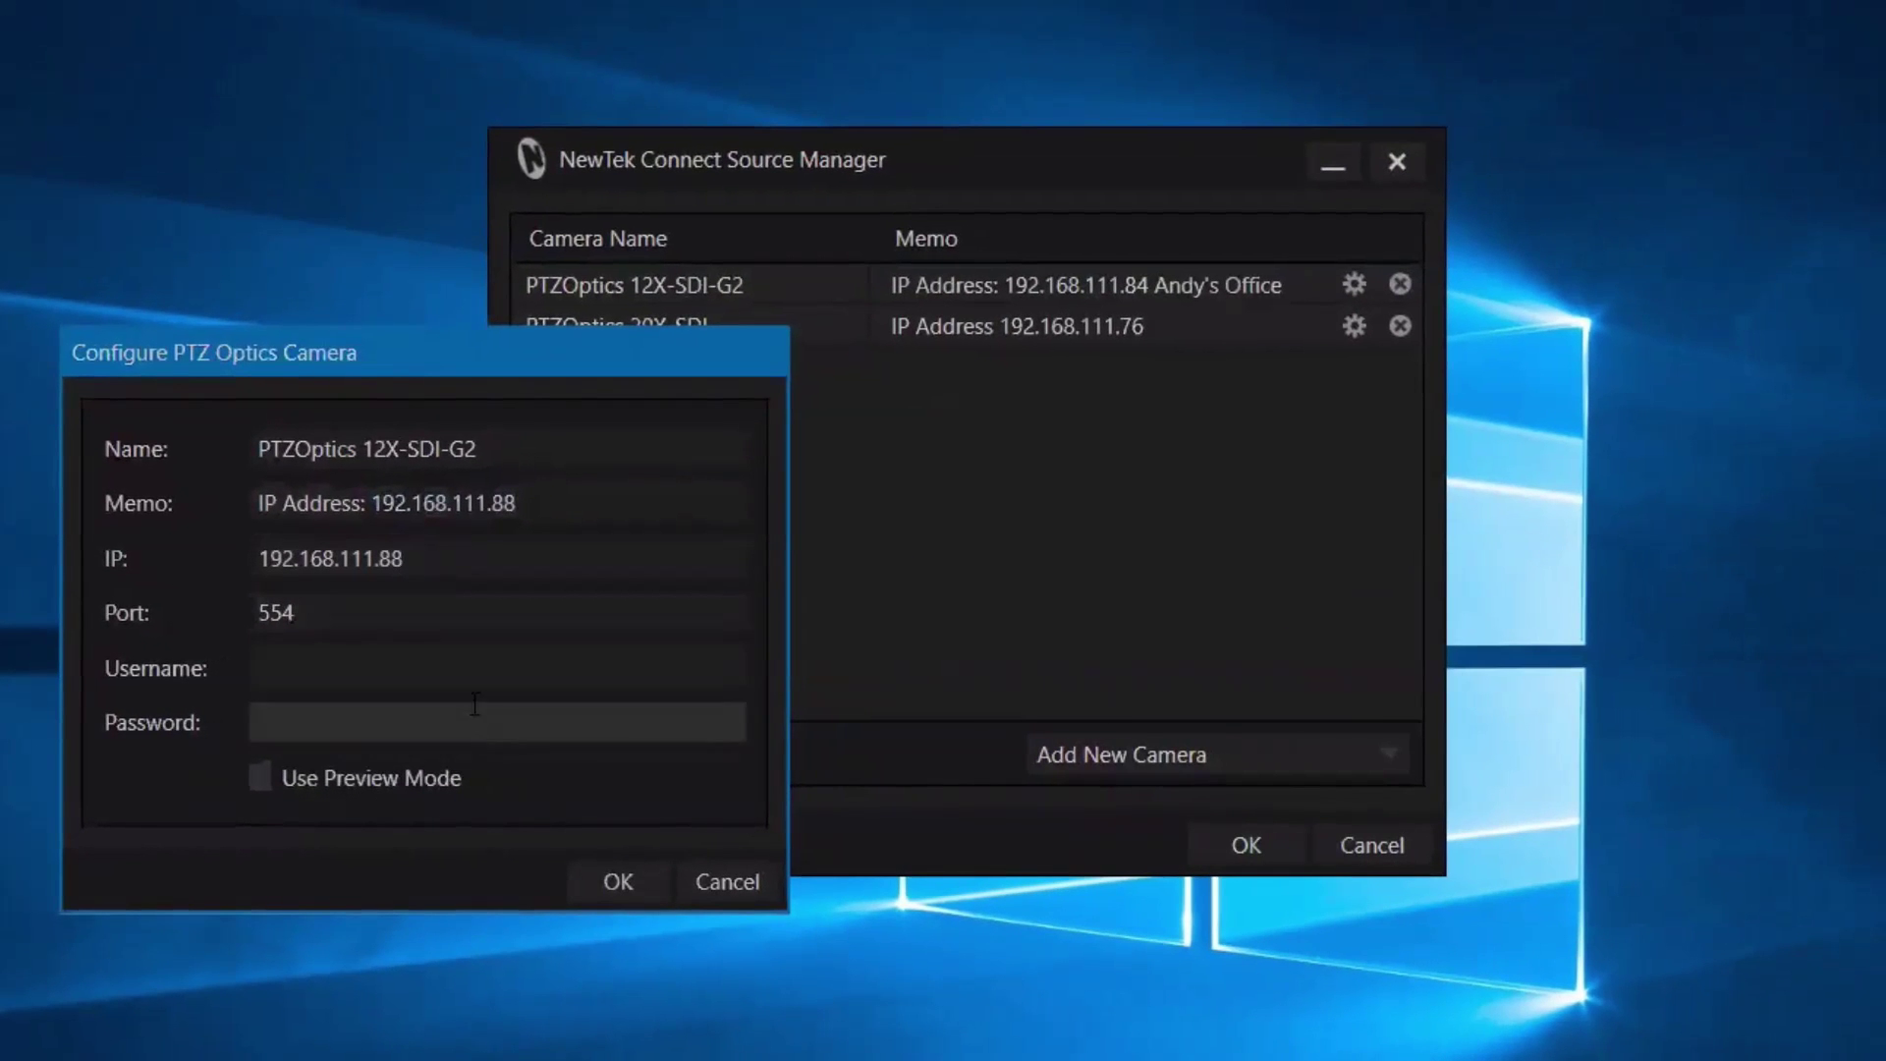
Correct the memo and copy 192.168.111.88 from it into the empty IP field.
{"action": "left_click", "coordinate": [482, 685]}
{"action": "type", "text": "adm"}
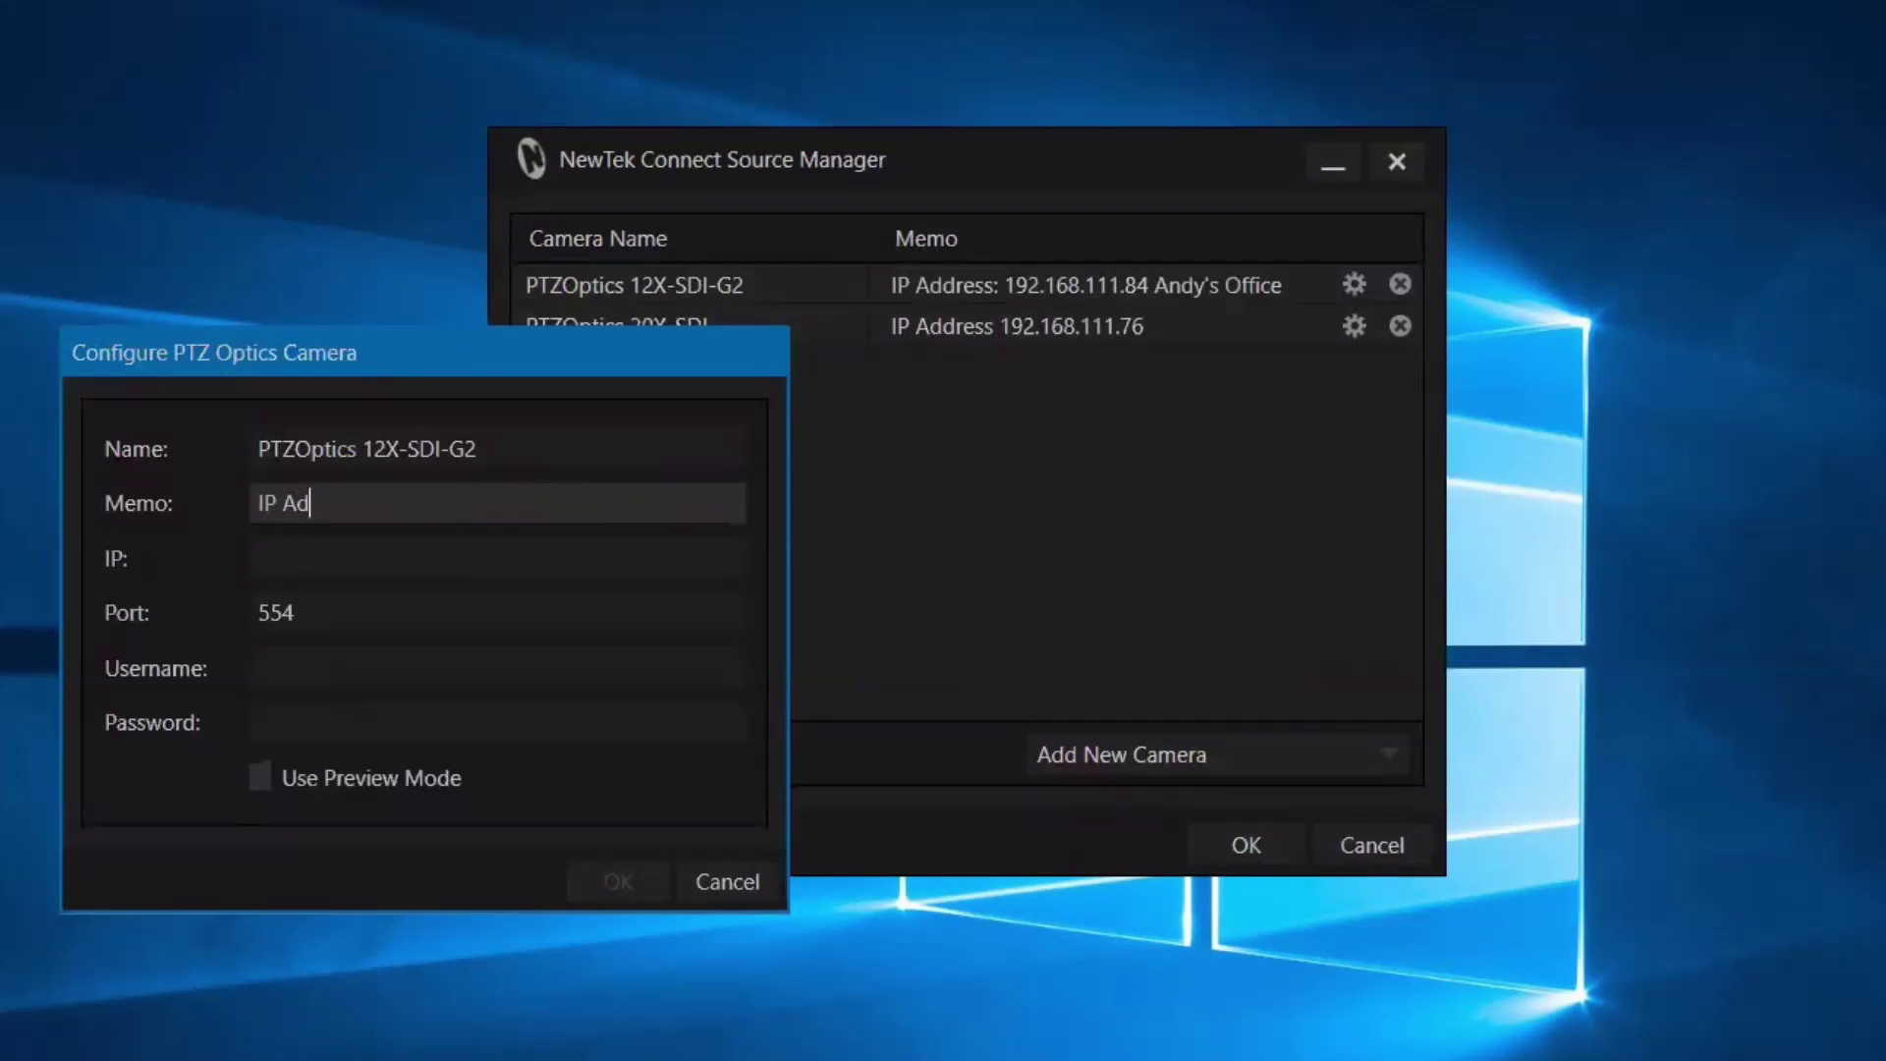
{"action": "type", "text": "IP Address: 192.168.111.88"}
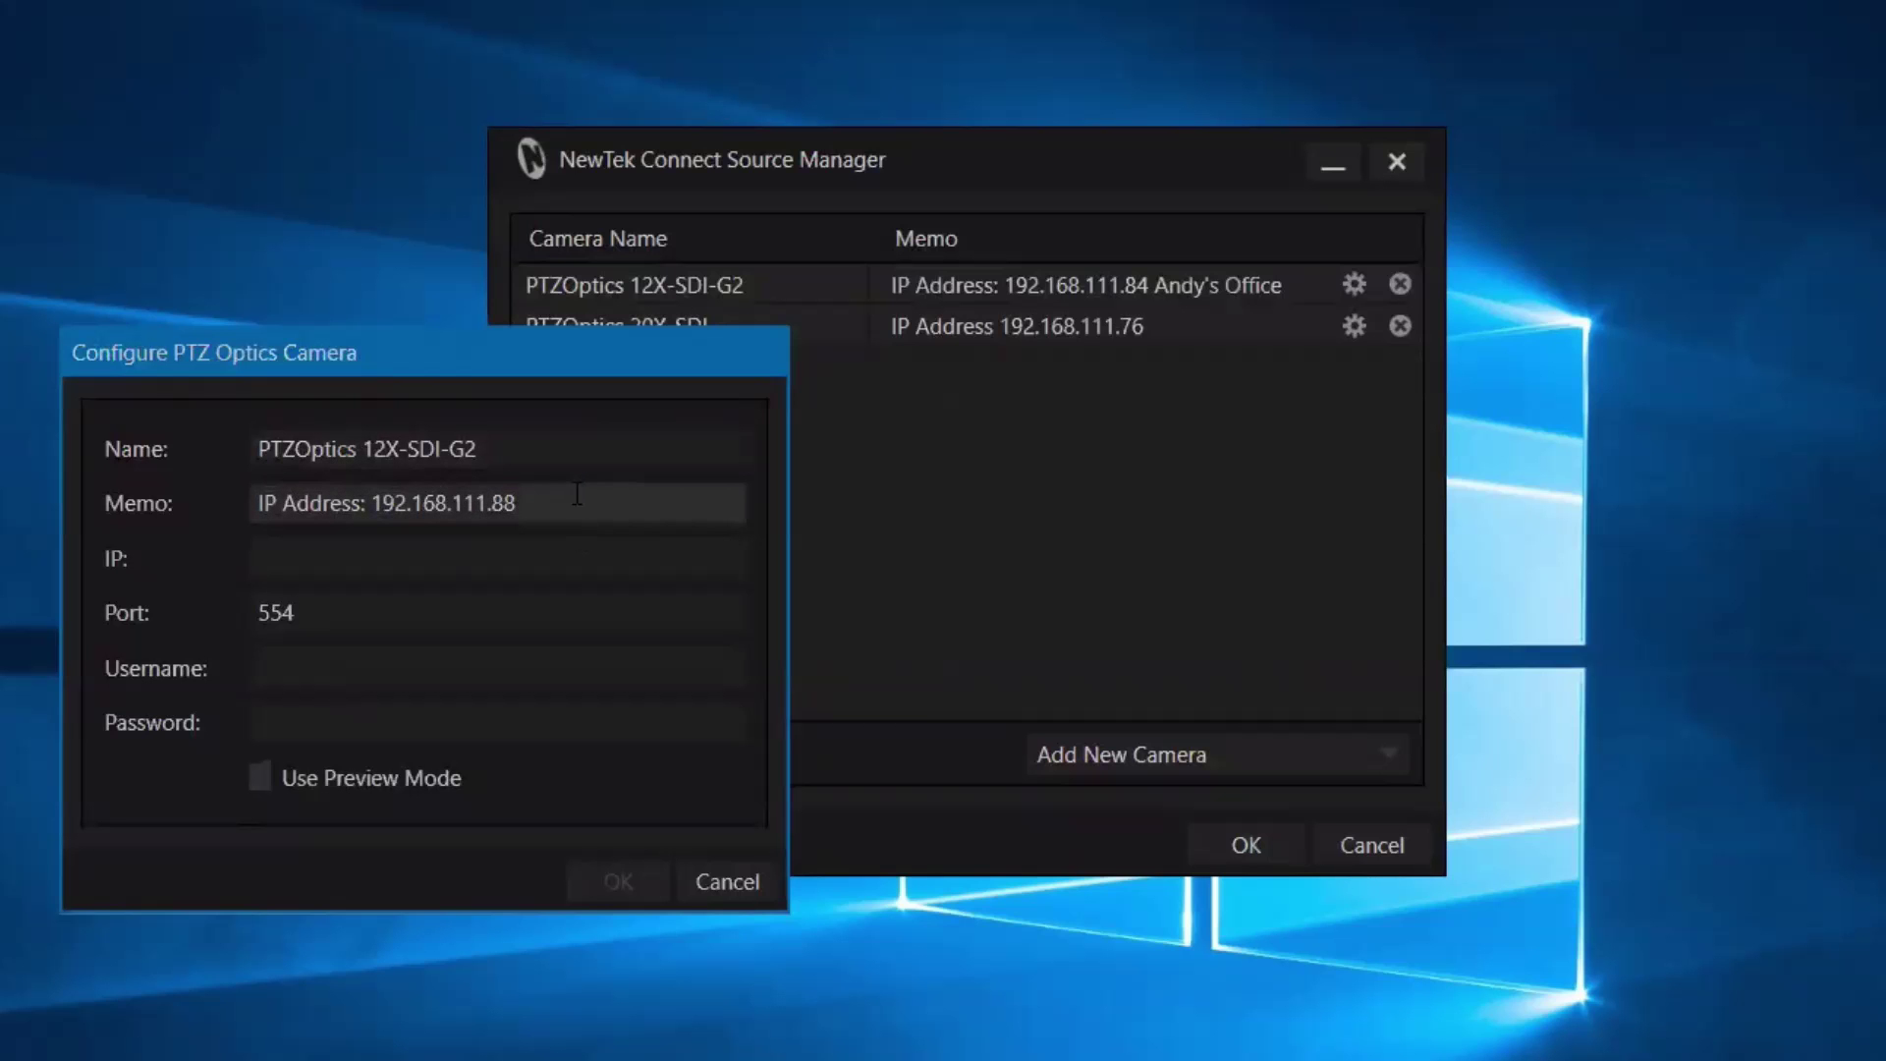
{"action": "left_click_drag", "start_coordinate": [581, 499], "coordinate": [386, 507]}
{"action": "key", "text": "ctrl+c"}
{"action": "left_click", "coordinate": [403, 558]}
{"action": "key", "text": "ctrl+v"}
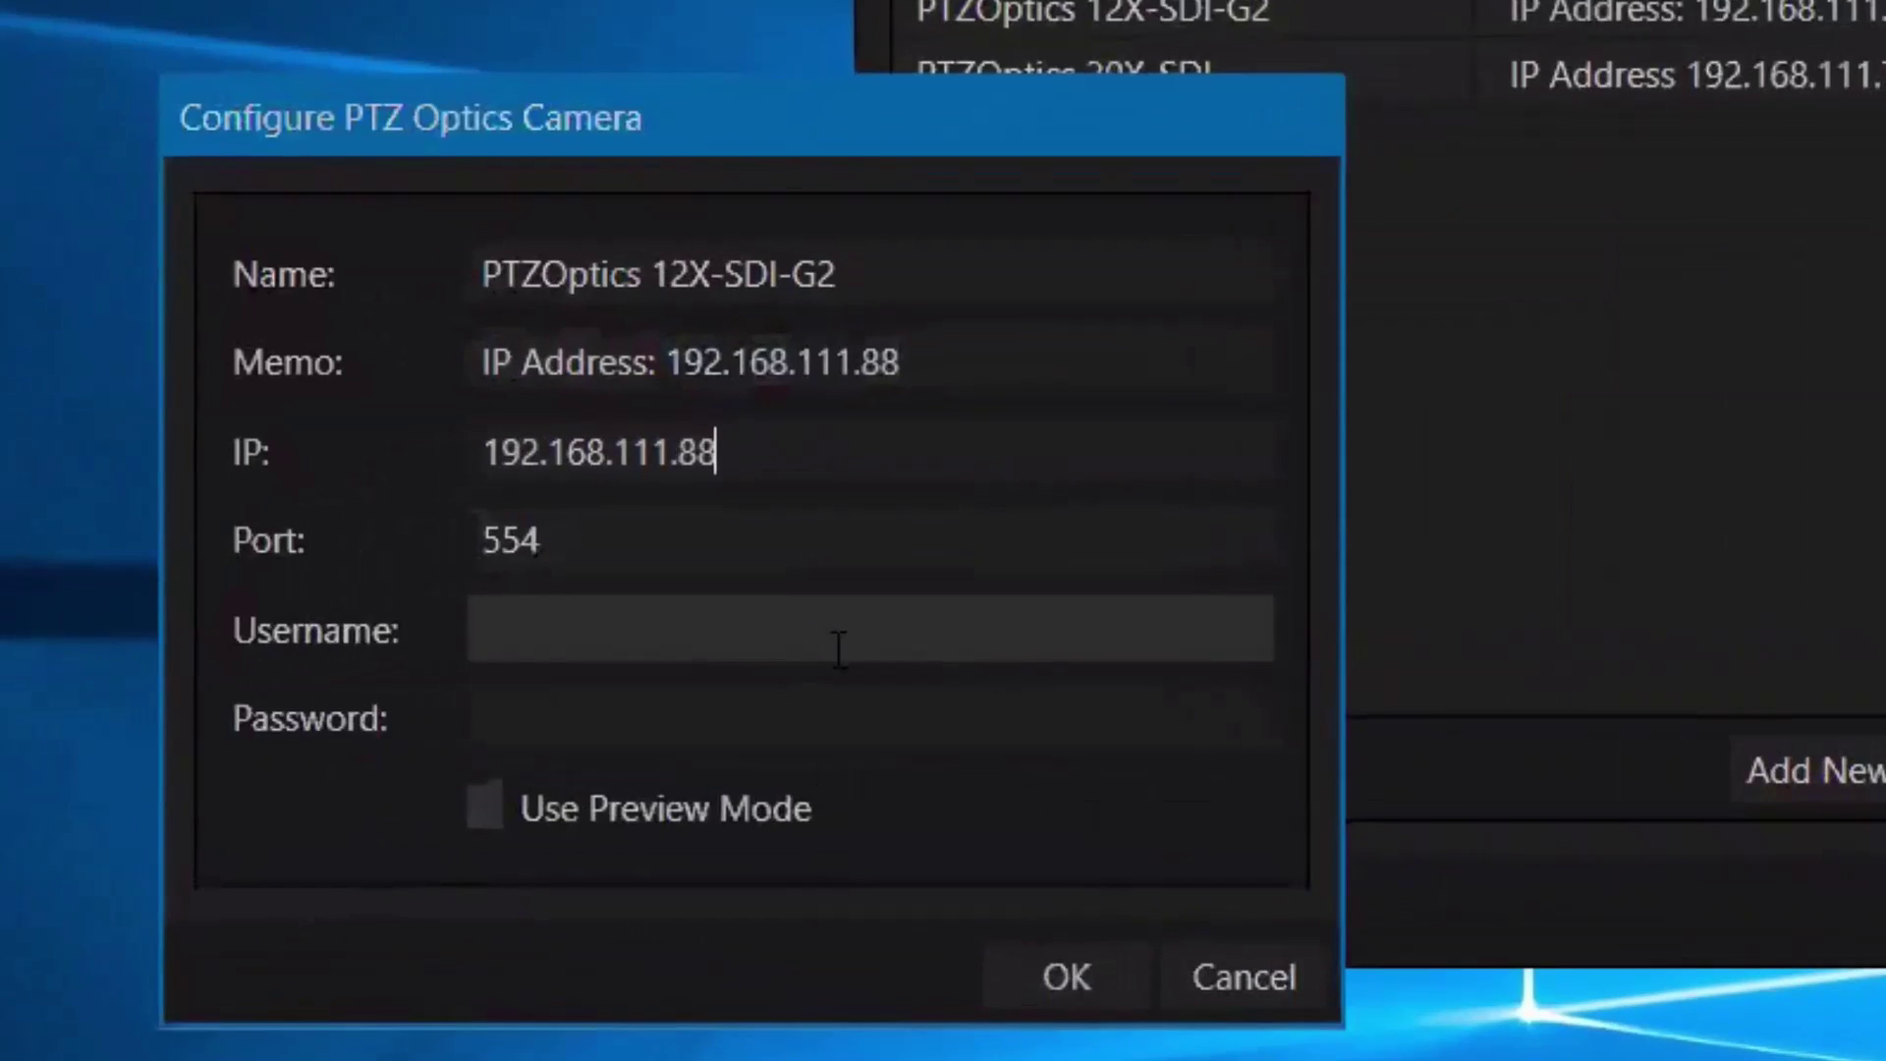
Enter the camera's login username and password and save the new camera.
{"action": "left_click", "coordinate": [839, 649]}
{"action": "type", "text": "admin"}
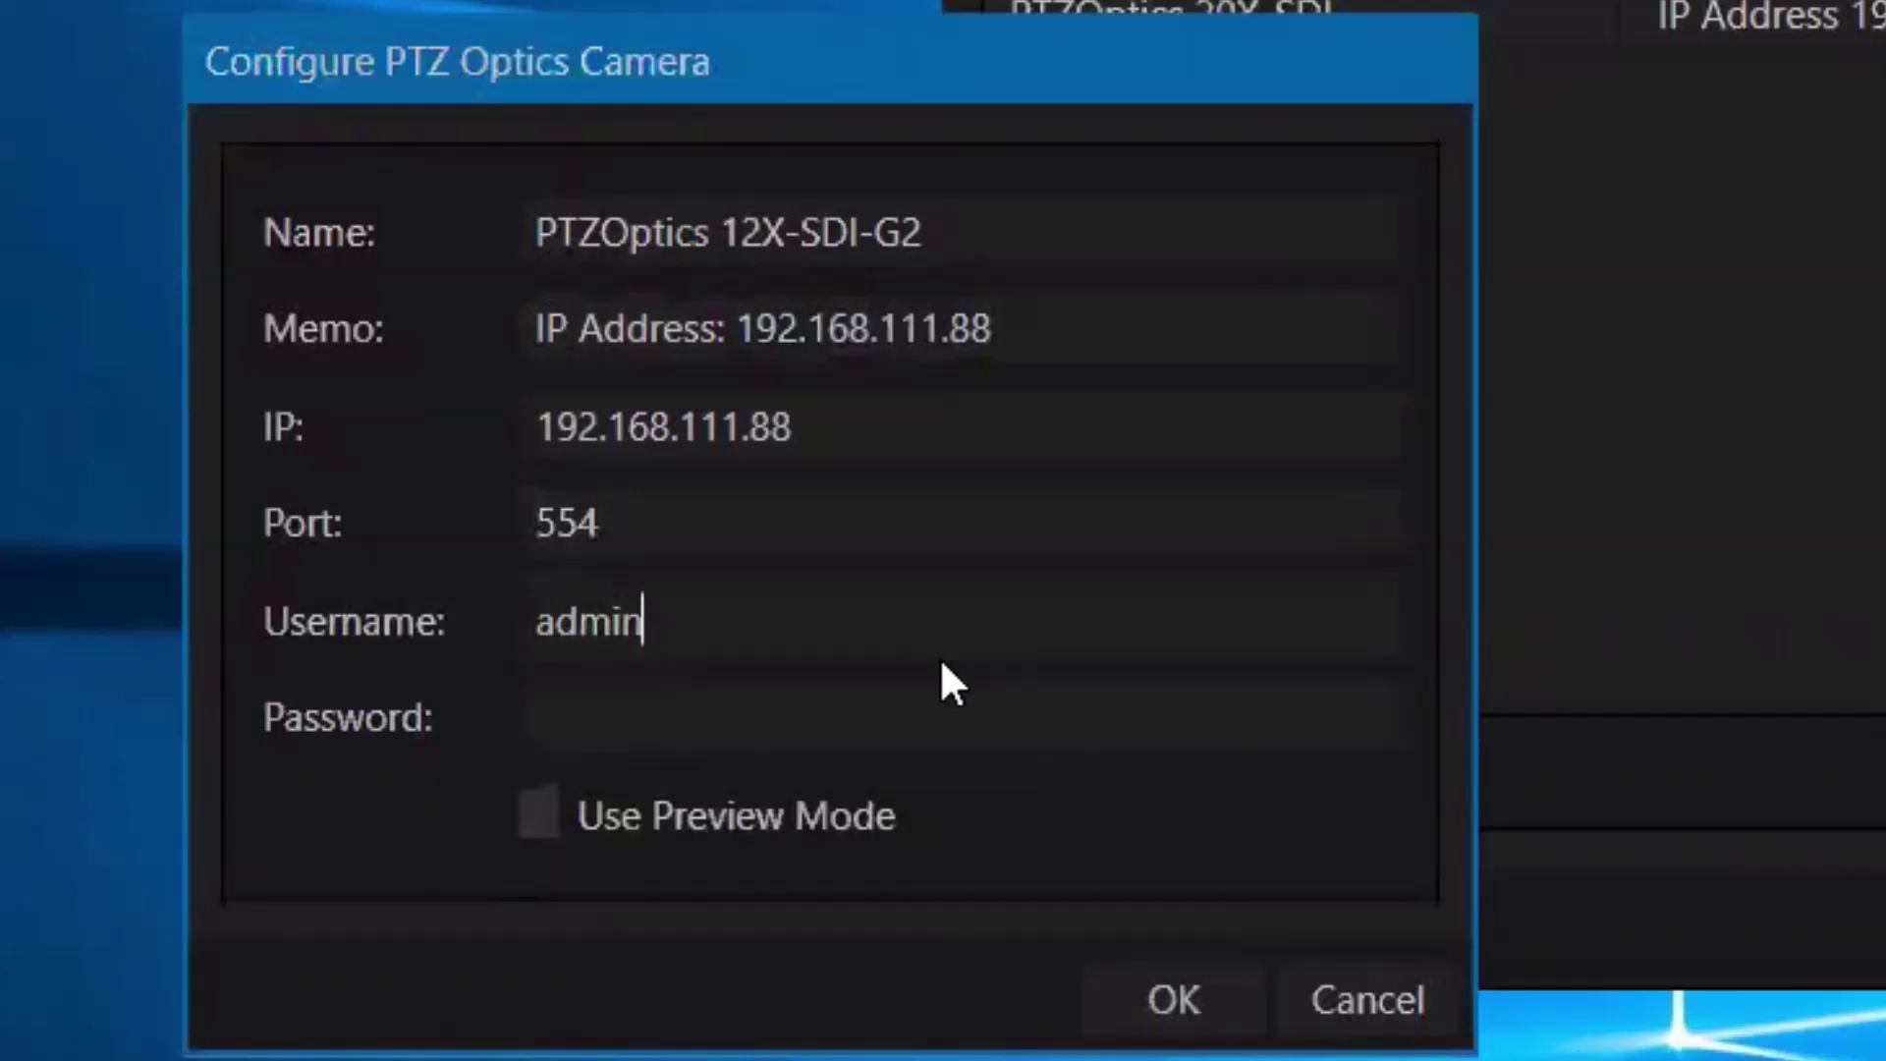
{"action": "key", "text": "Tab"}
{"action": "type", "text": "admin"}
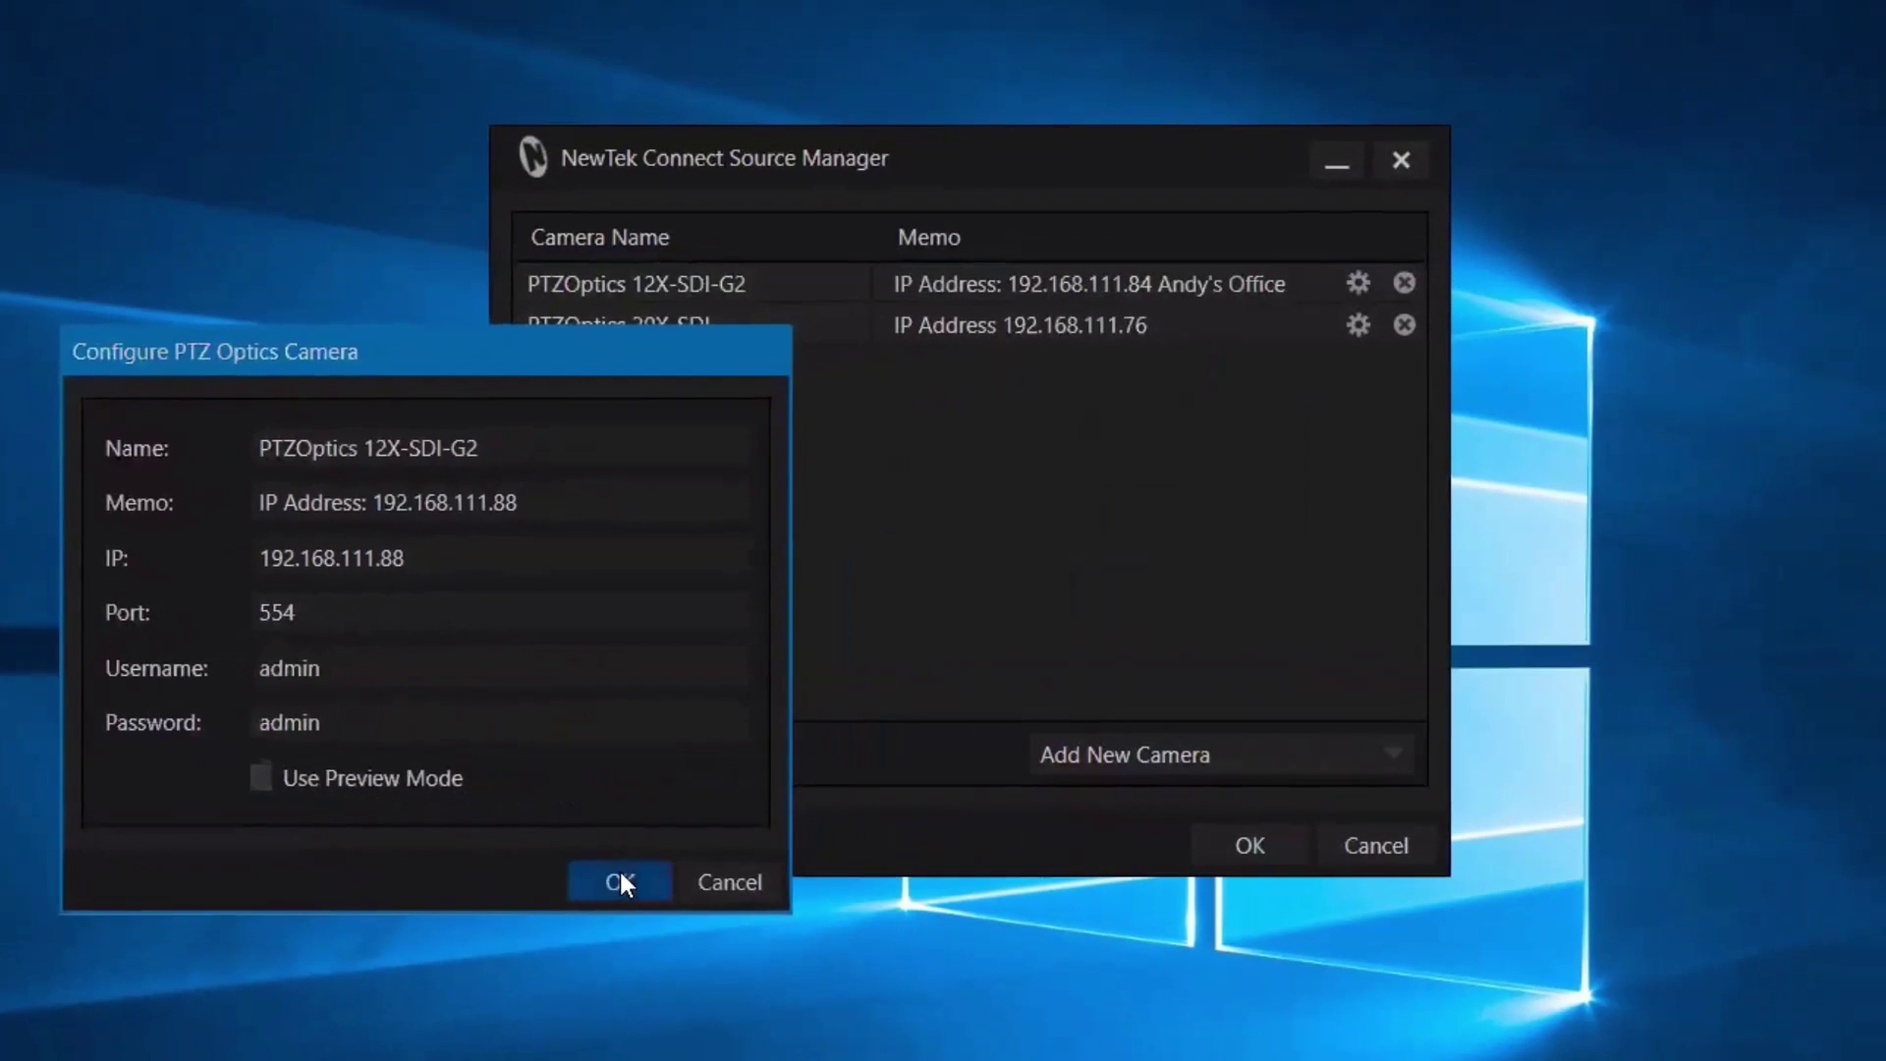
{"action": "left_click", "coordinate": [1174, 1000]}
Add another PTZ Optics camera named 12X-SDI-G2 and start its memo with 'IP Address'.
{"action": "left_click", "coordinate": [1153, 758]}
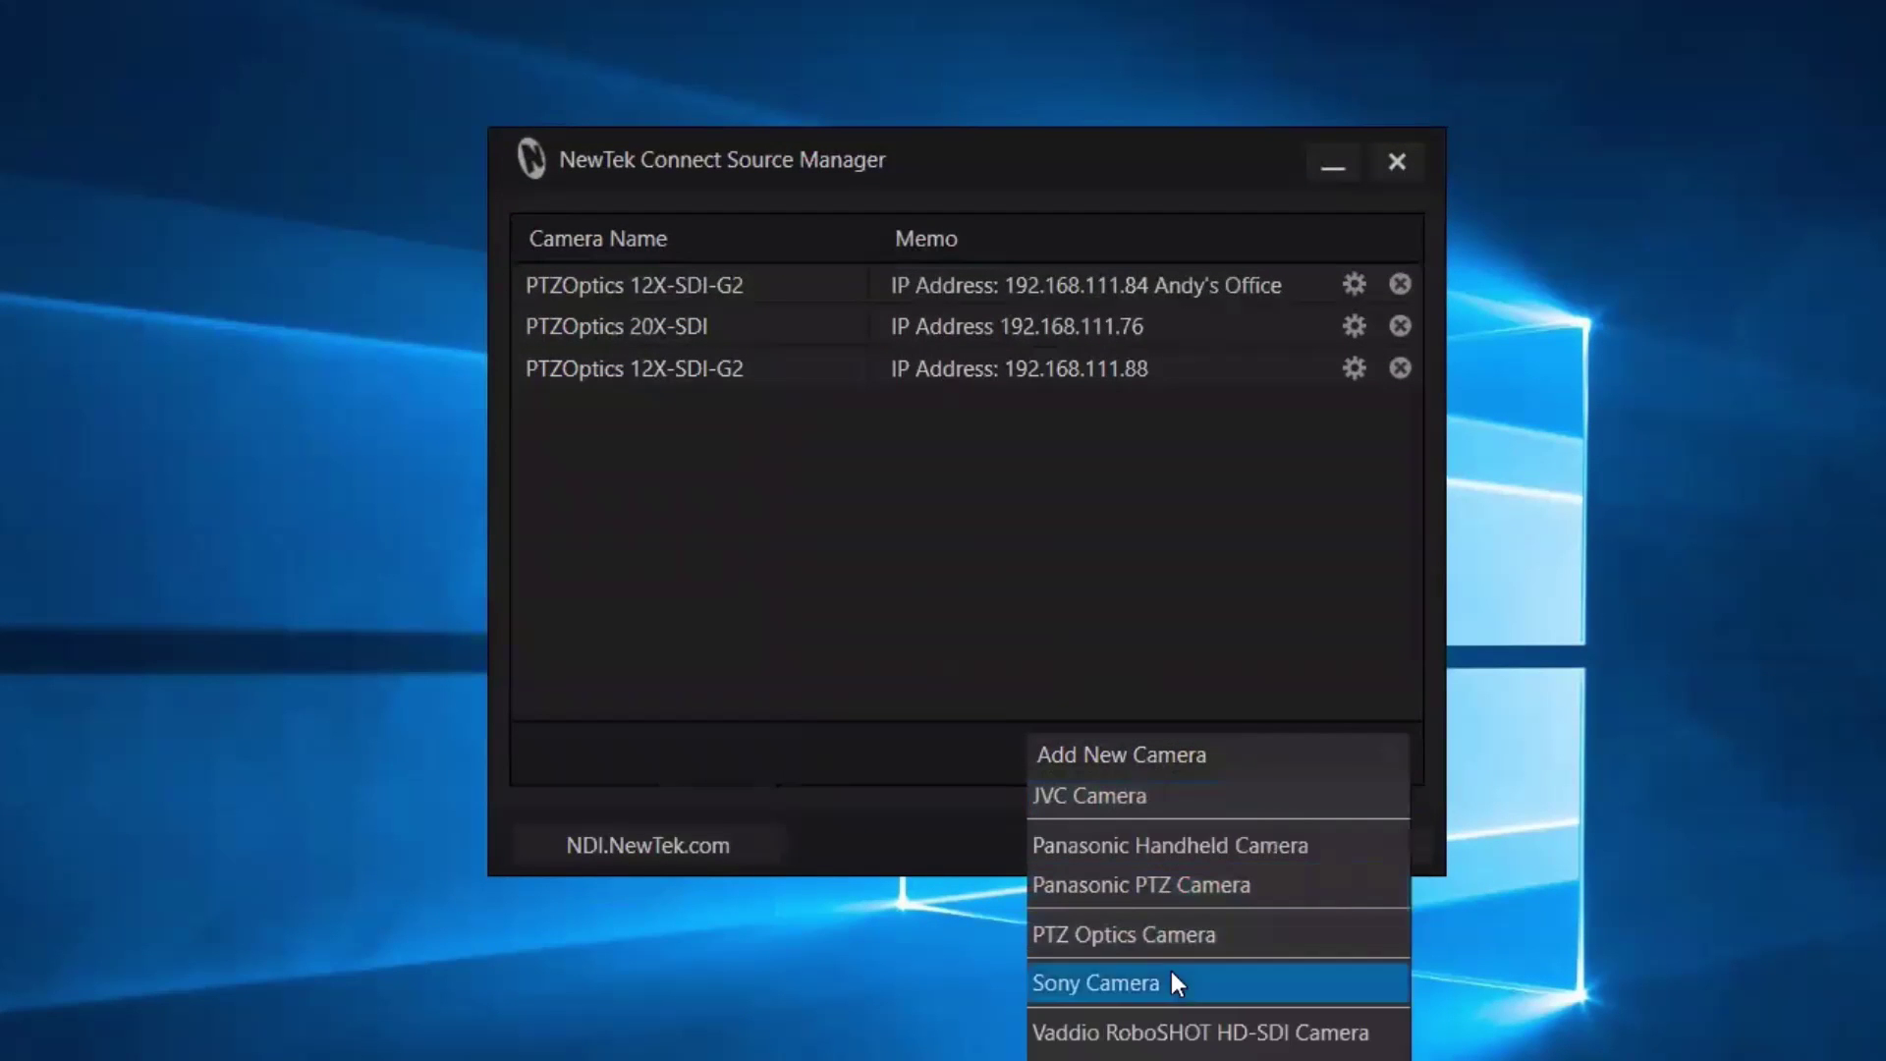
{"action": "left_click", "coordinate": [1179, 936]}
{"action": "left_click", "coordinate": [373, 451]}
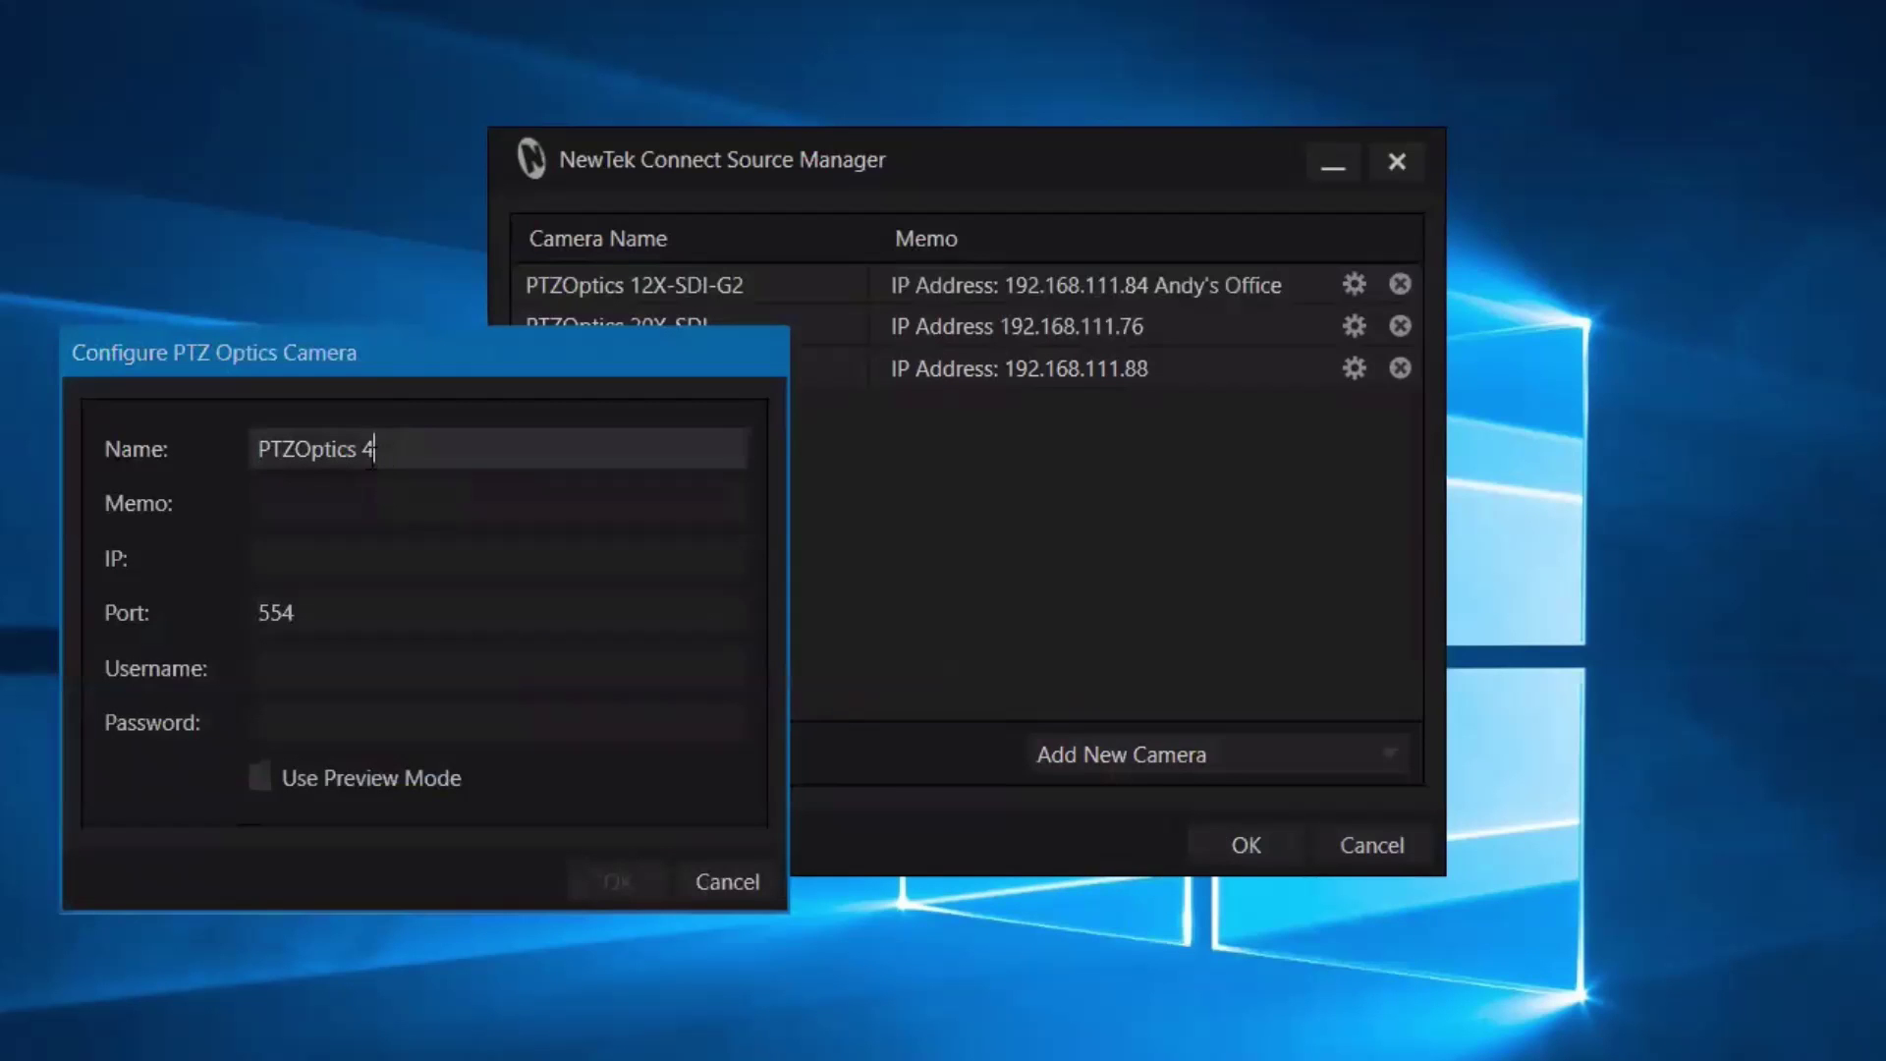
{"action": "type", "text": "12X"}
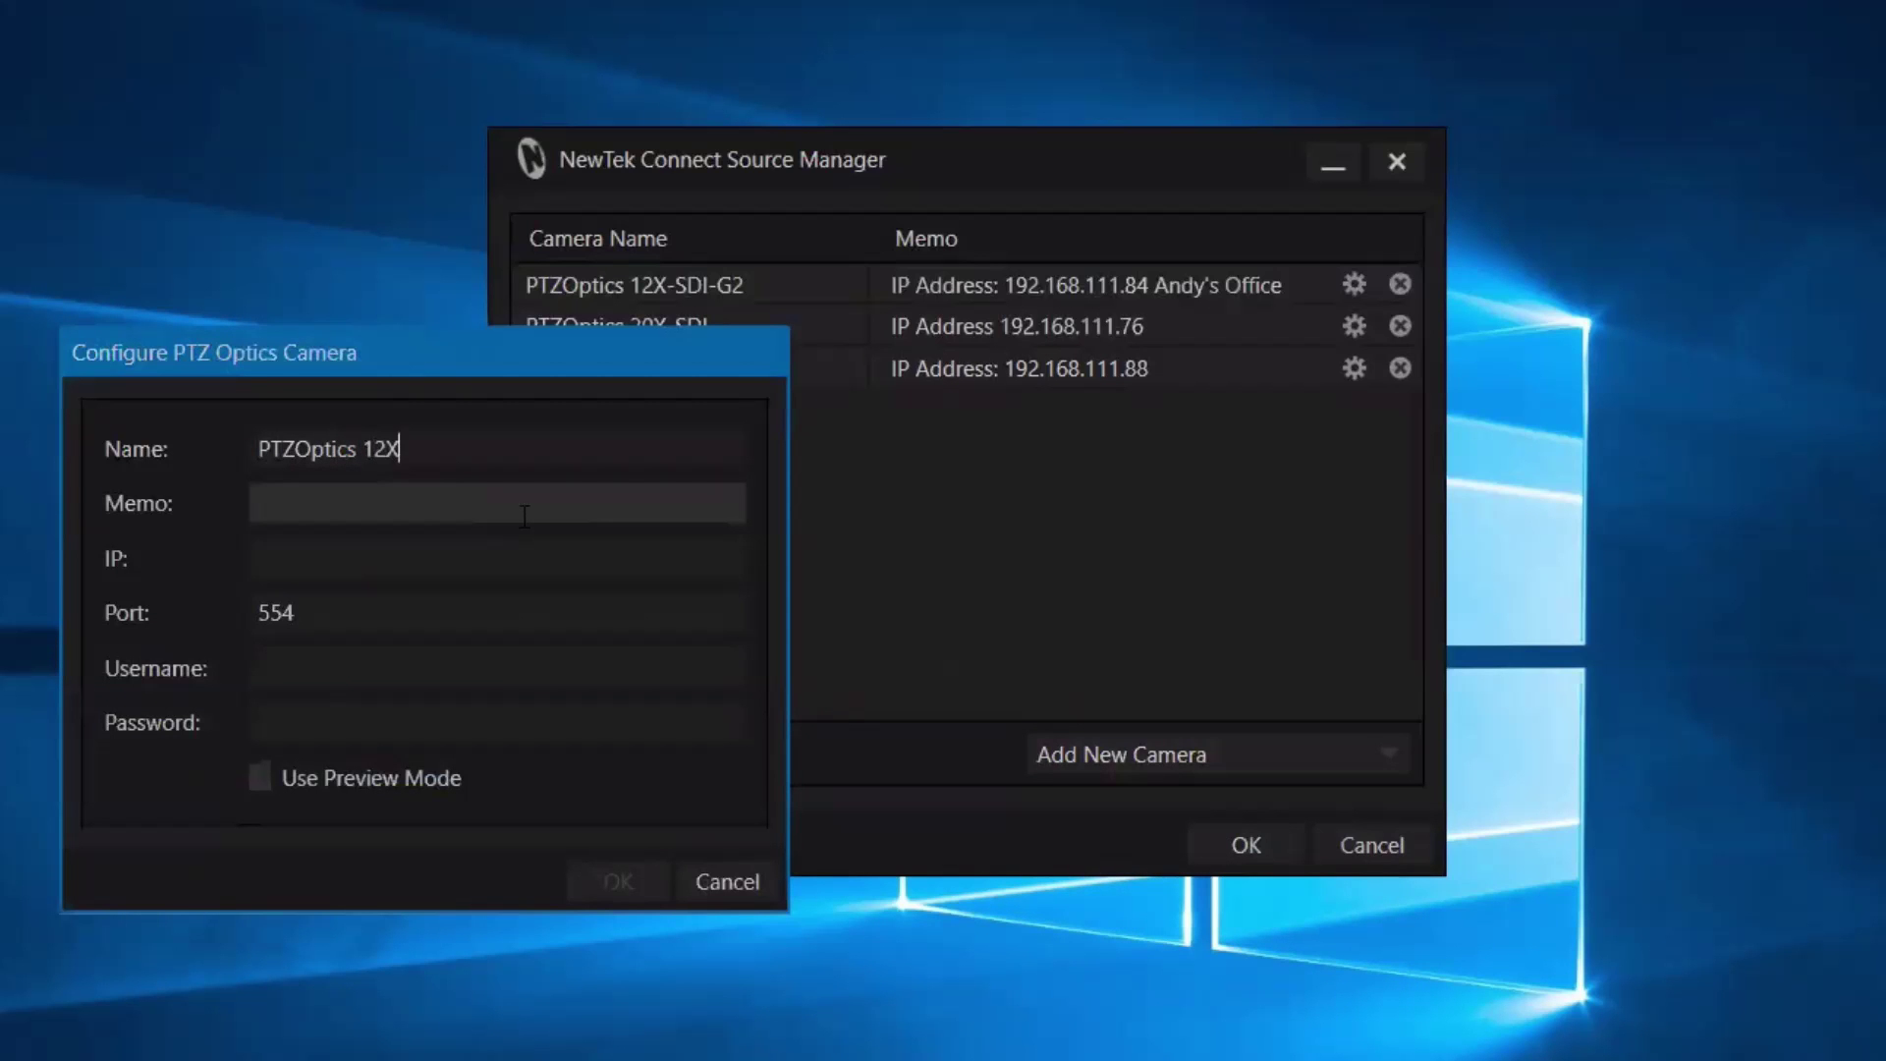
{"action": "type", "text": "-SDI-G2"}
{"action": "left_click", "coordinate": [525, 516]}
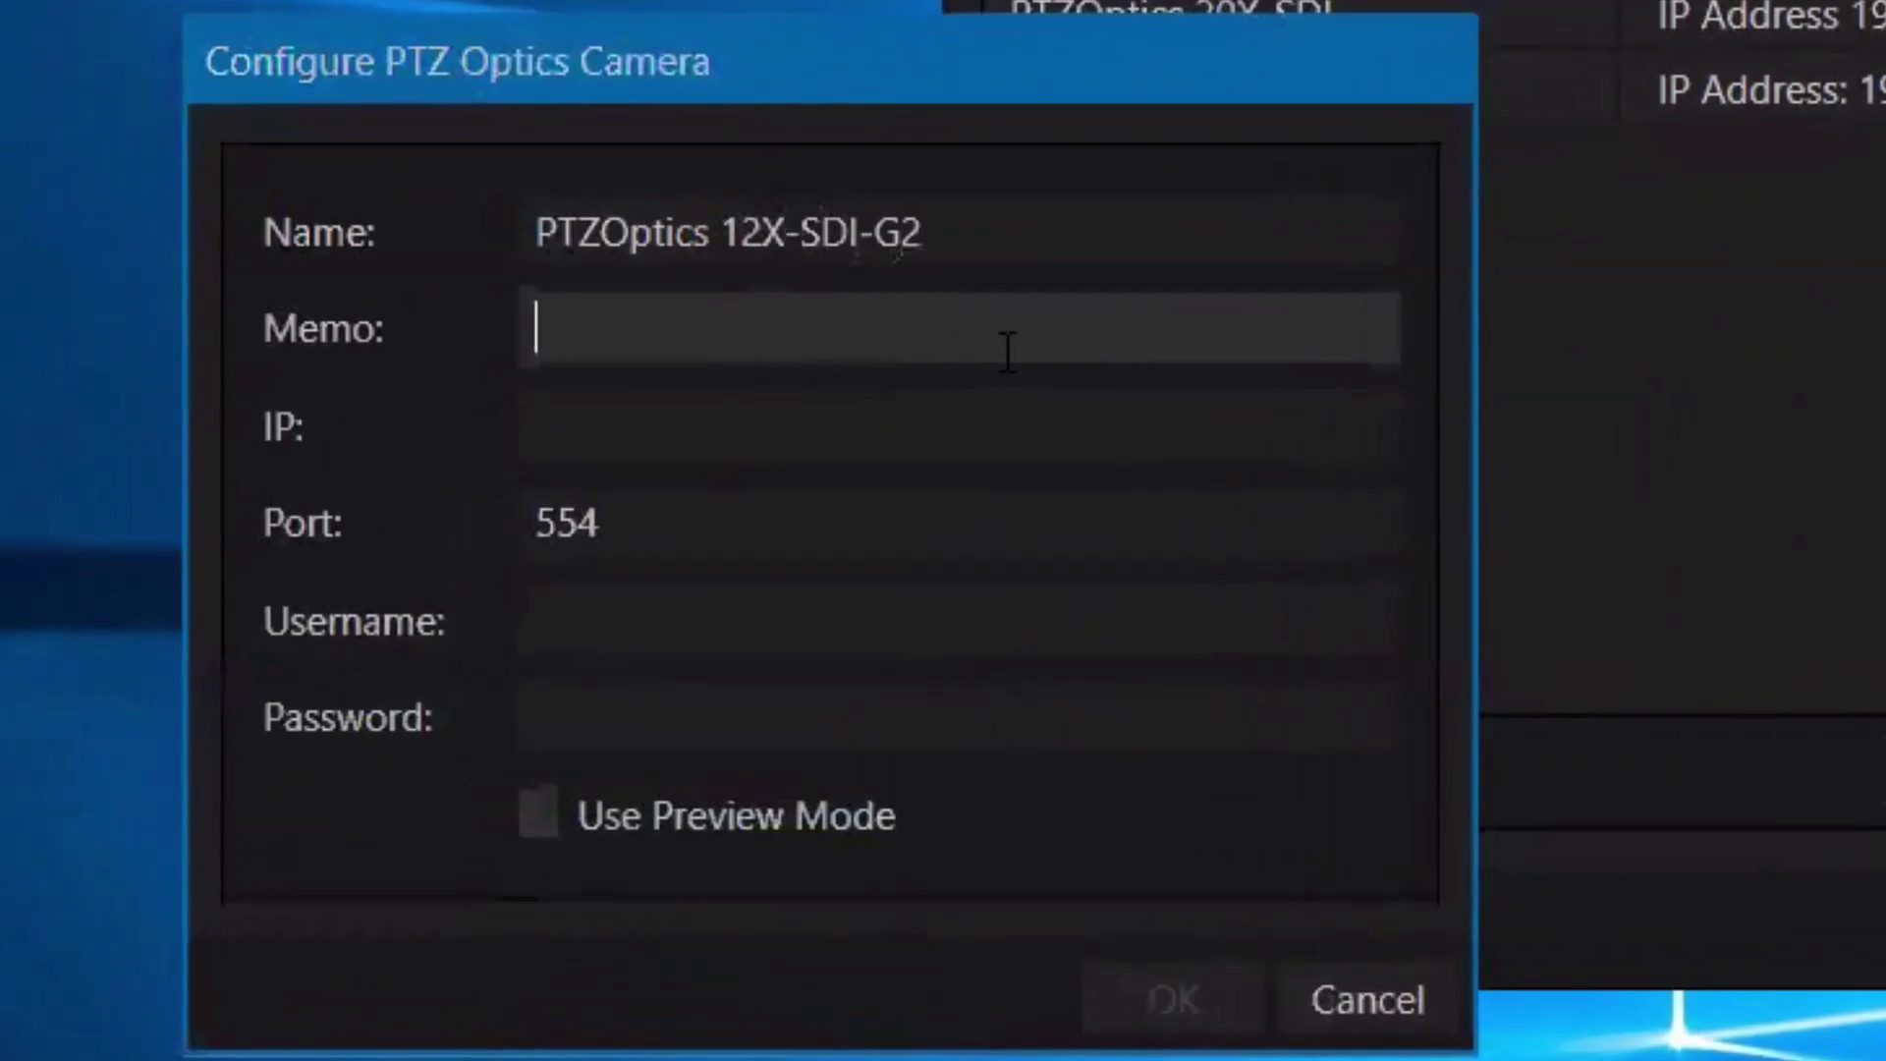
{"action": "type", "text": "IP Address"}
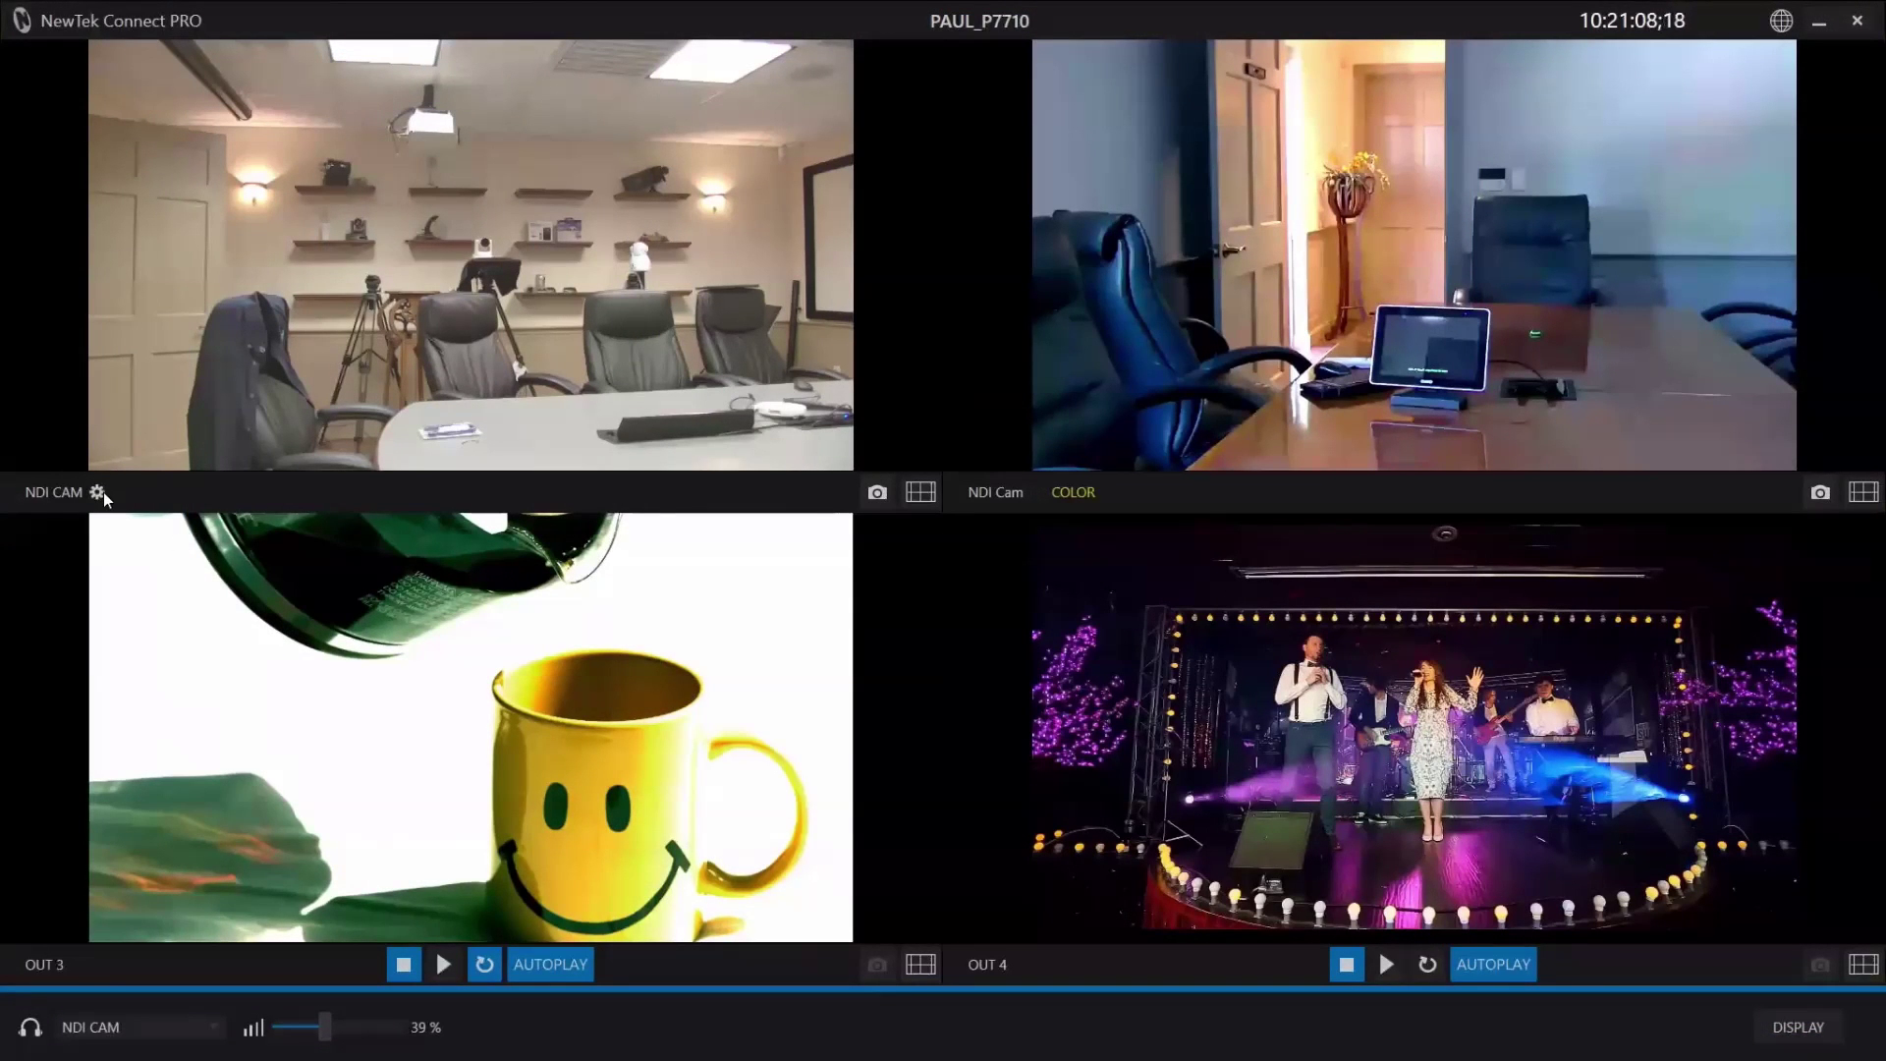
Choose PTZOptics 20X-SDI as the video source in channel 1's configuration.
{"action": "left_click", "coordinate": [97, 493]}
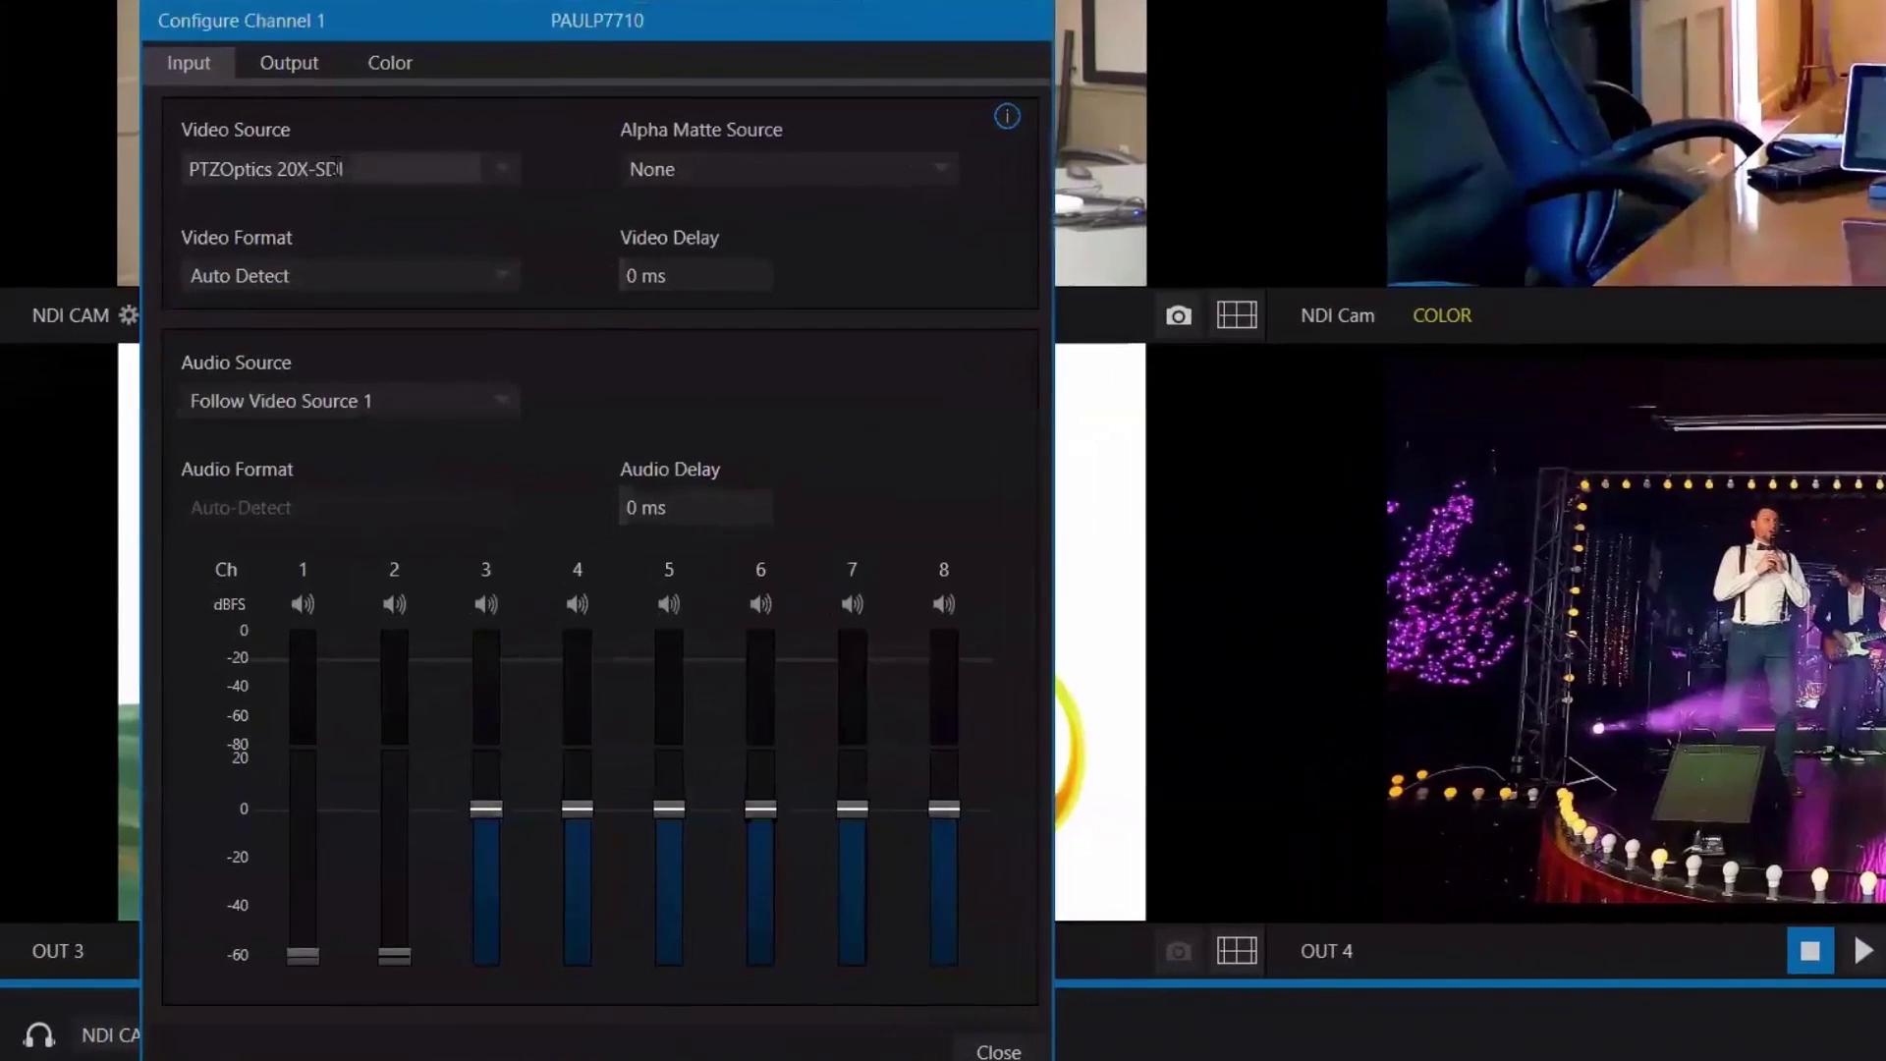
{"action": "left_click", "coordinate": [507, 177]}
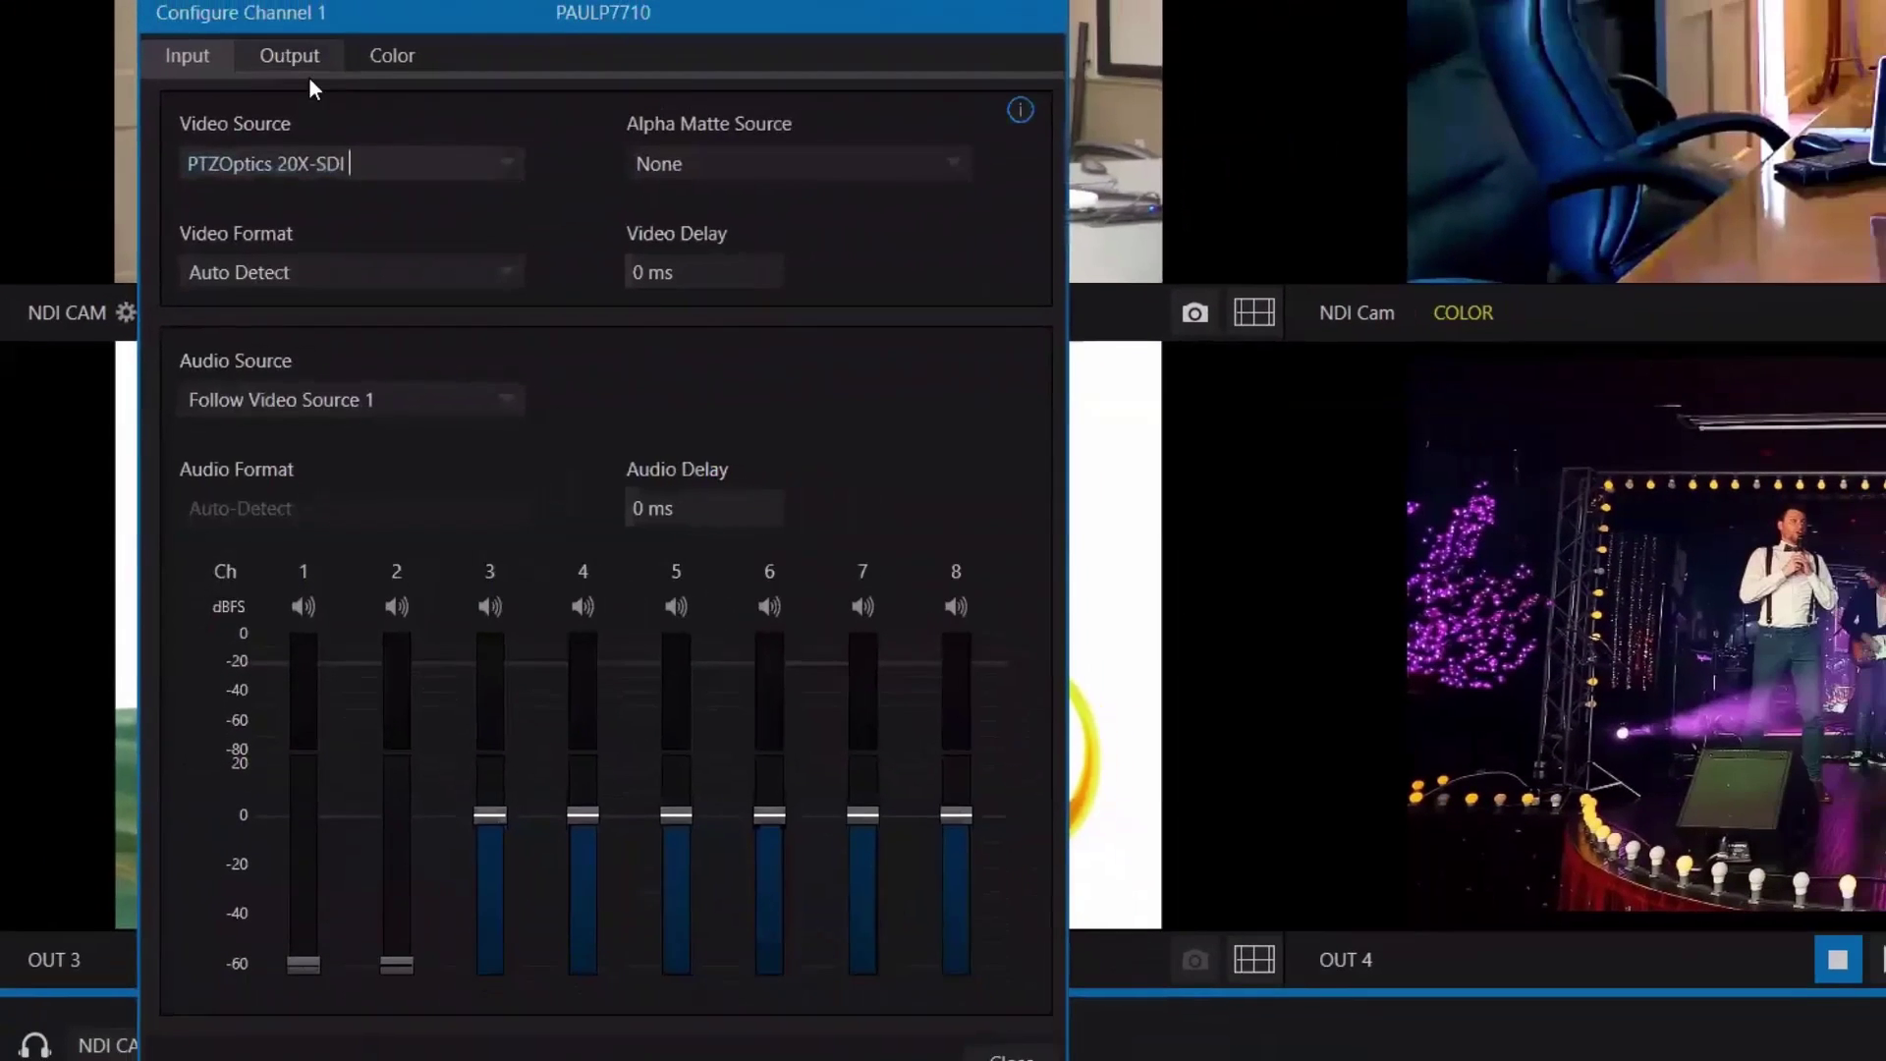
{"action": "mouse_move", "coordinate": [349, 163]}
{"action": "left_mouse_down"}
{"action": "mouse_move", "coordinate": [155, 166]}
{"action": "mouse_move", "coordinate": [382, 167]}
{"action": "left_mouse_up"}
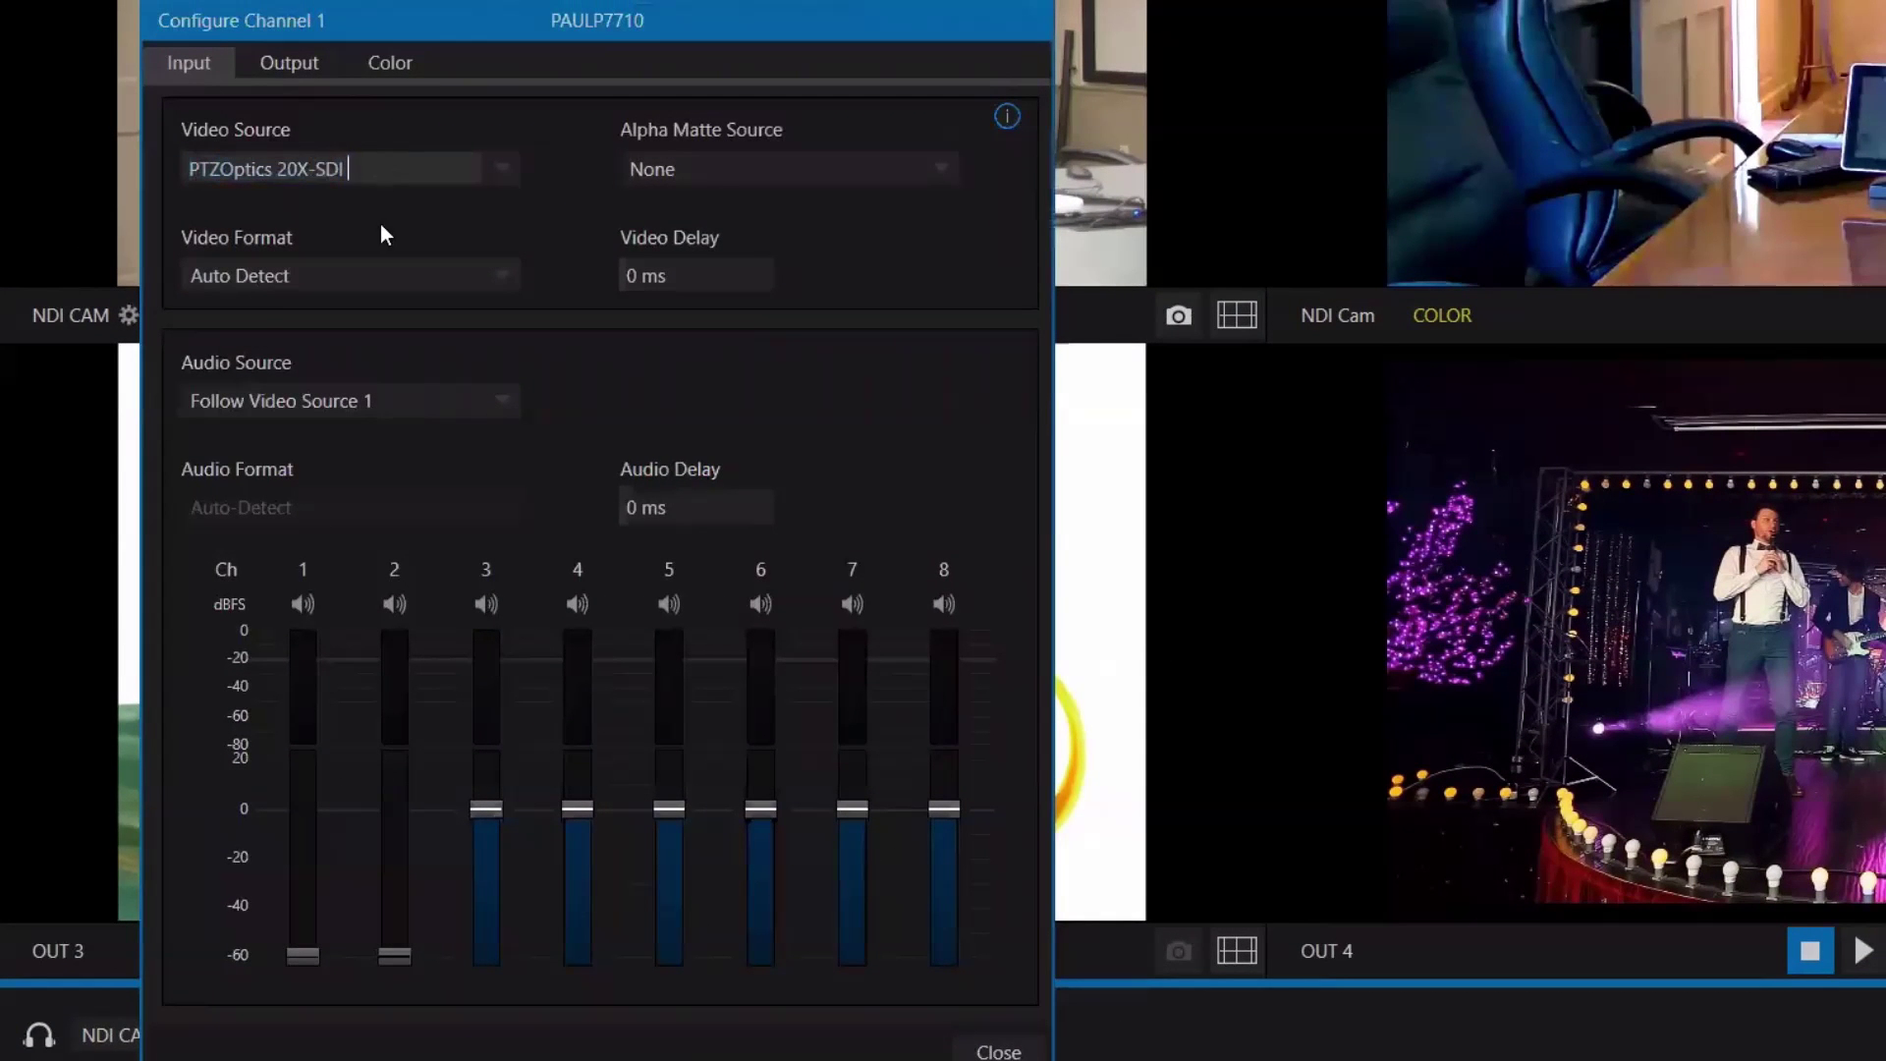
{"action": "key", "text": "Return"}
Change channel 1's Output channel name from NDI CAM to 20X-SDI.
{"action": "left_click", "coordinate": [289, 63]}
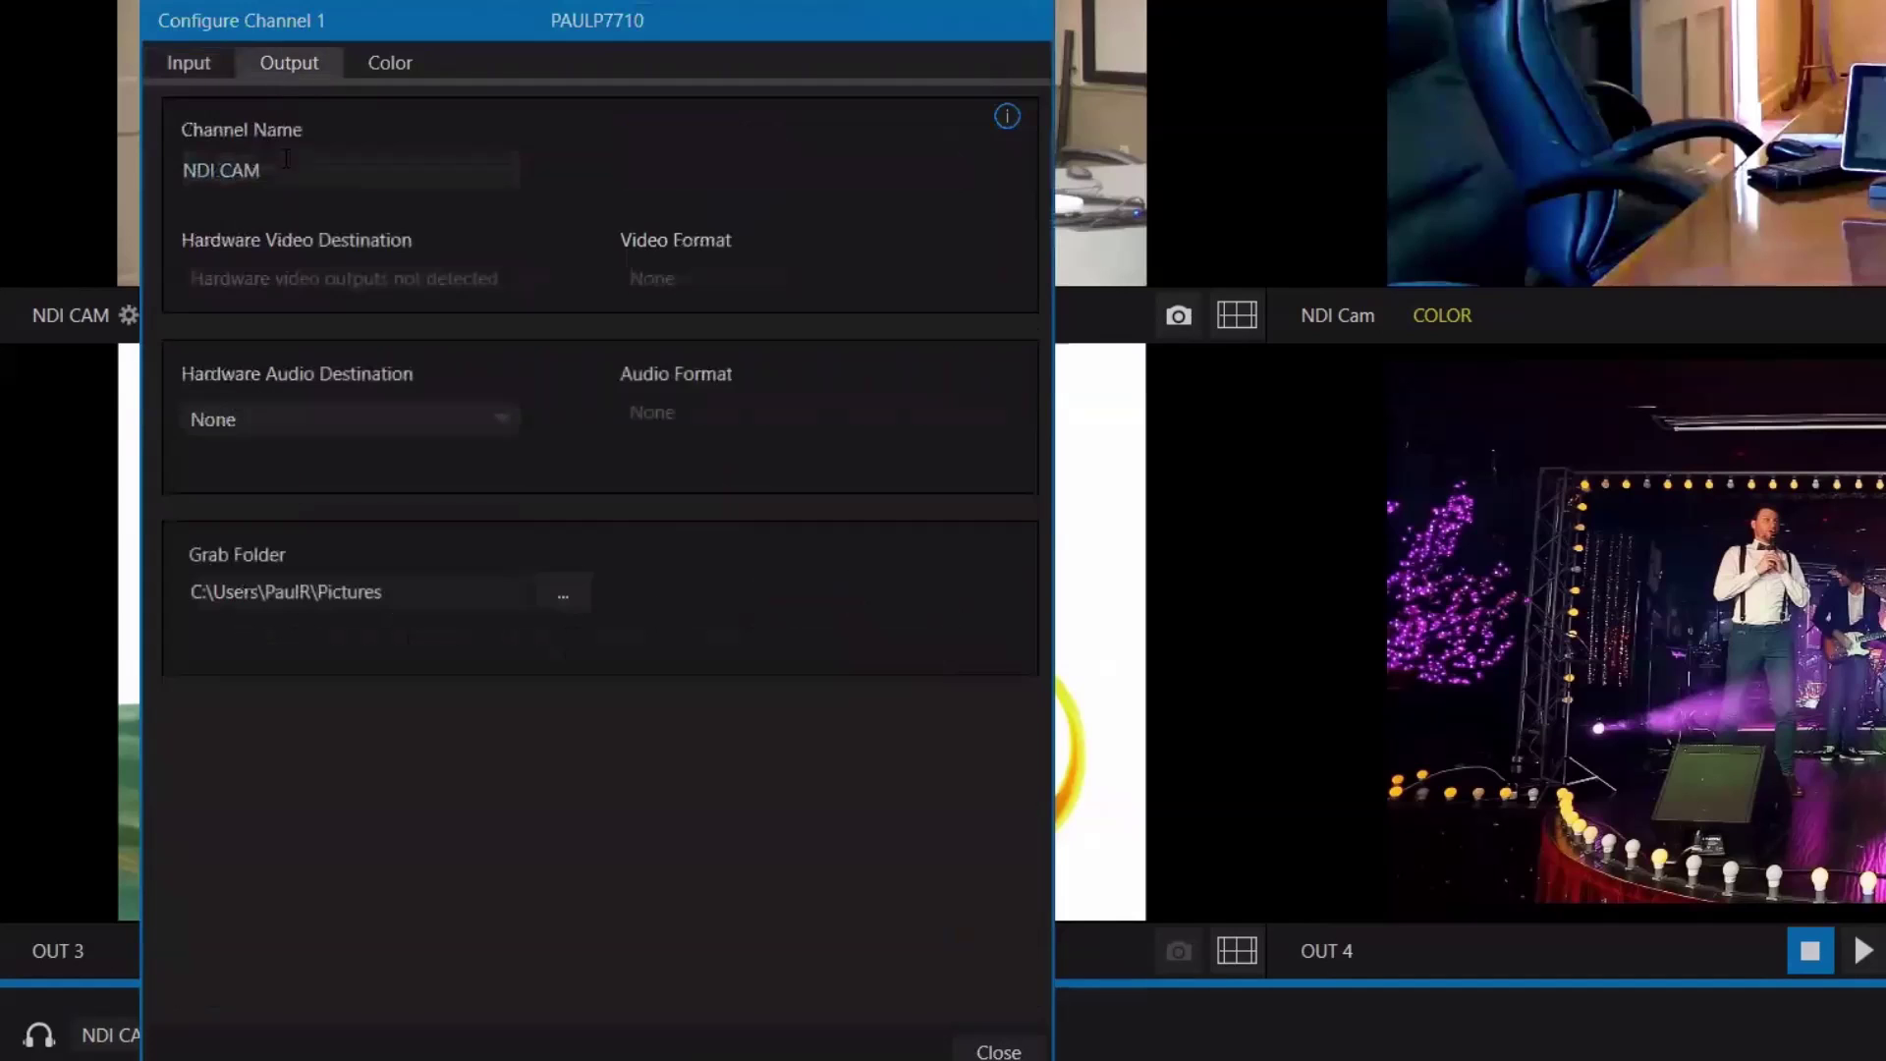
{"action": "left_click", "coordinate": [328, 169]}
{"action": "left_click", "coordinate": [328, 169]}
{"action": "left_click_drag", "start_coordinate": [328, 169], "coordinate": [149, 160]}
{"action": "type", "text": "20X-SDI"}
{"action": "key", "text": "BackSpace"}
{"action": "type", "text": "I"}
Enable Auto Color with Multicam left off, then close the channel dialog.
{"action": "left_click", "coordinate": [387, 66]}
{"action": "left_click", "coordinate": [192, 127]}
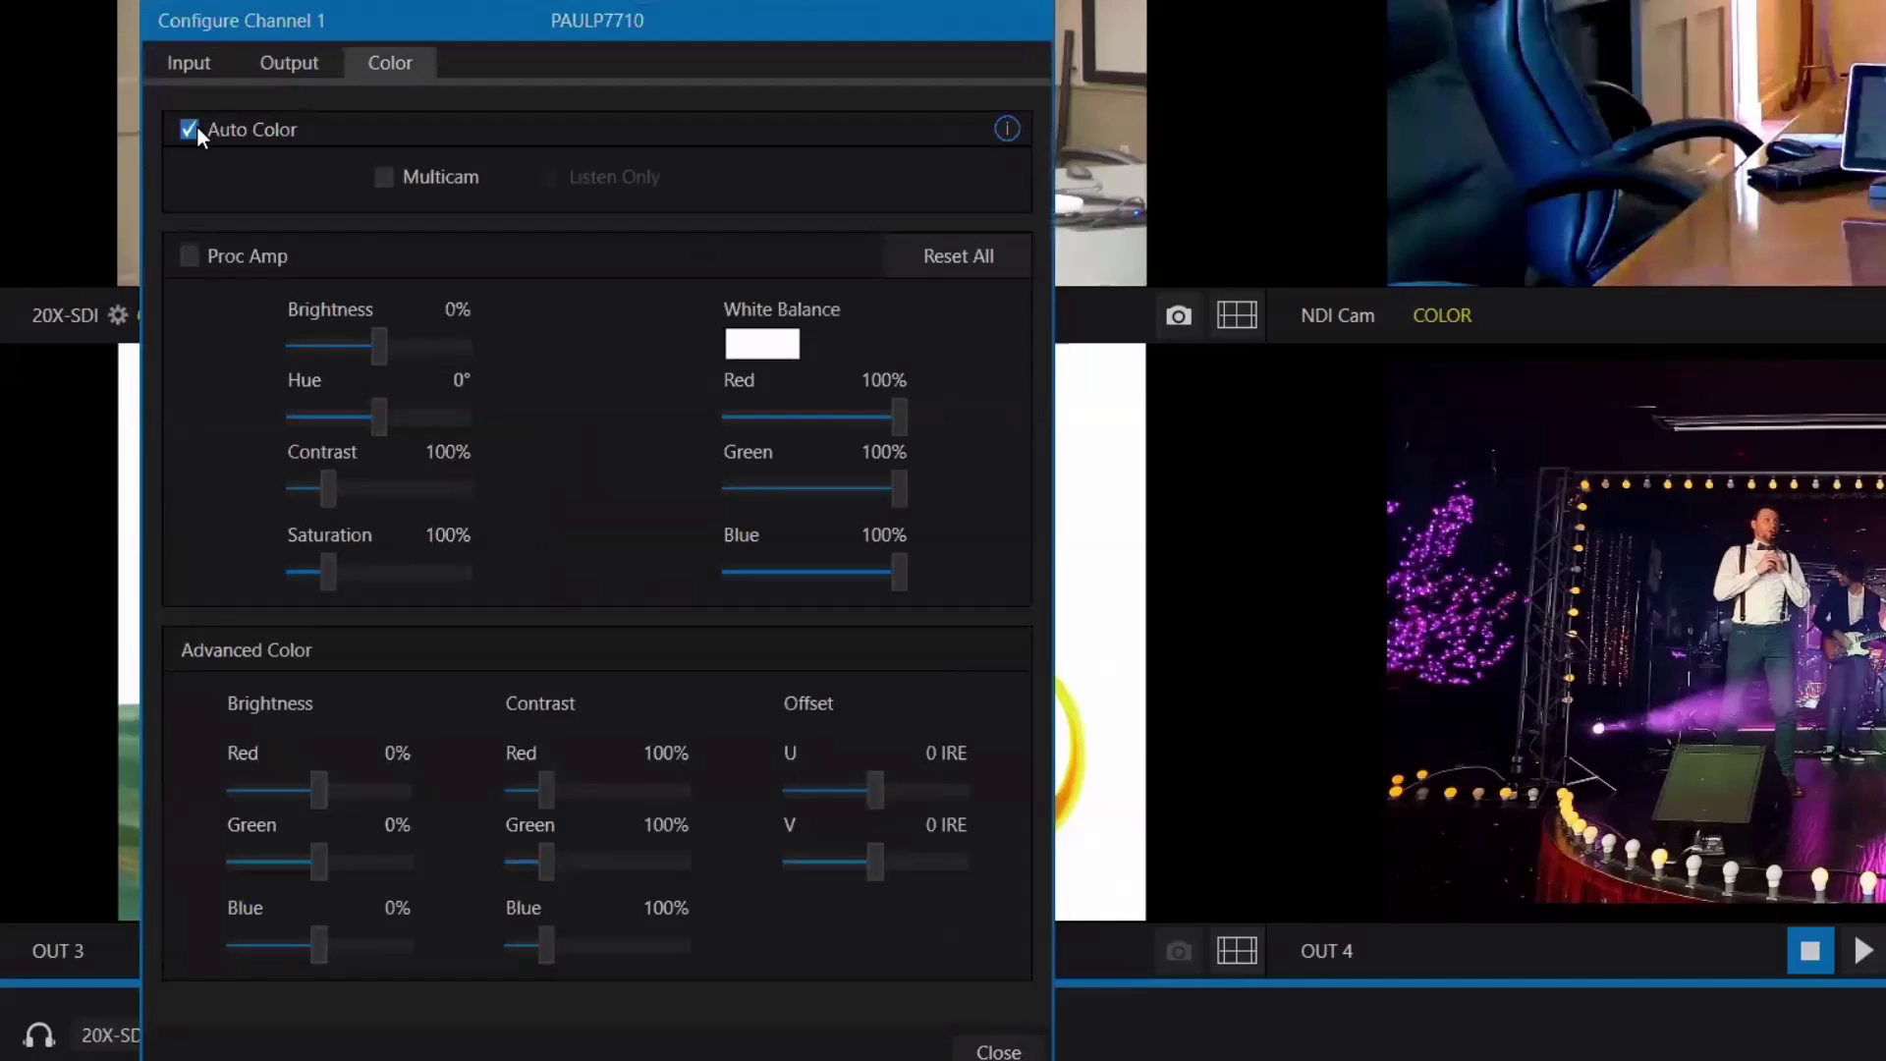
{"action": "left_click", "coordinate": [384, 177]}
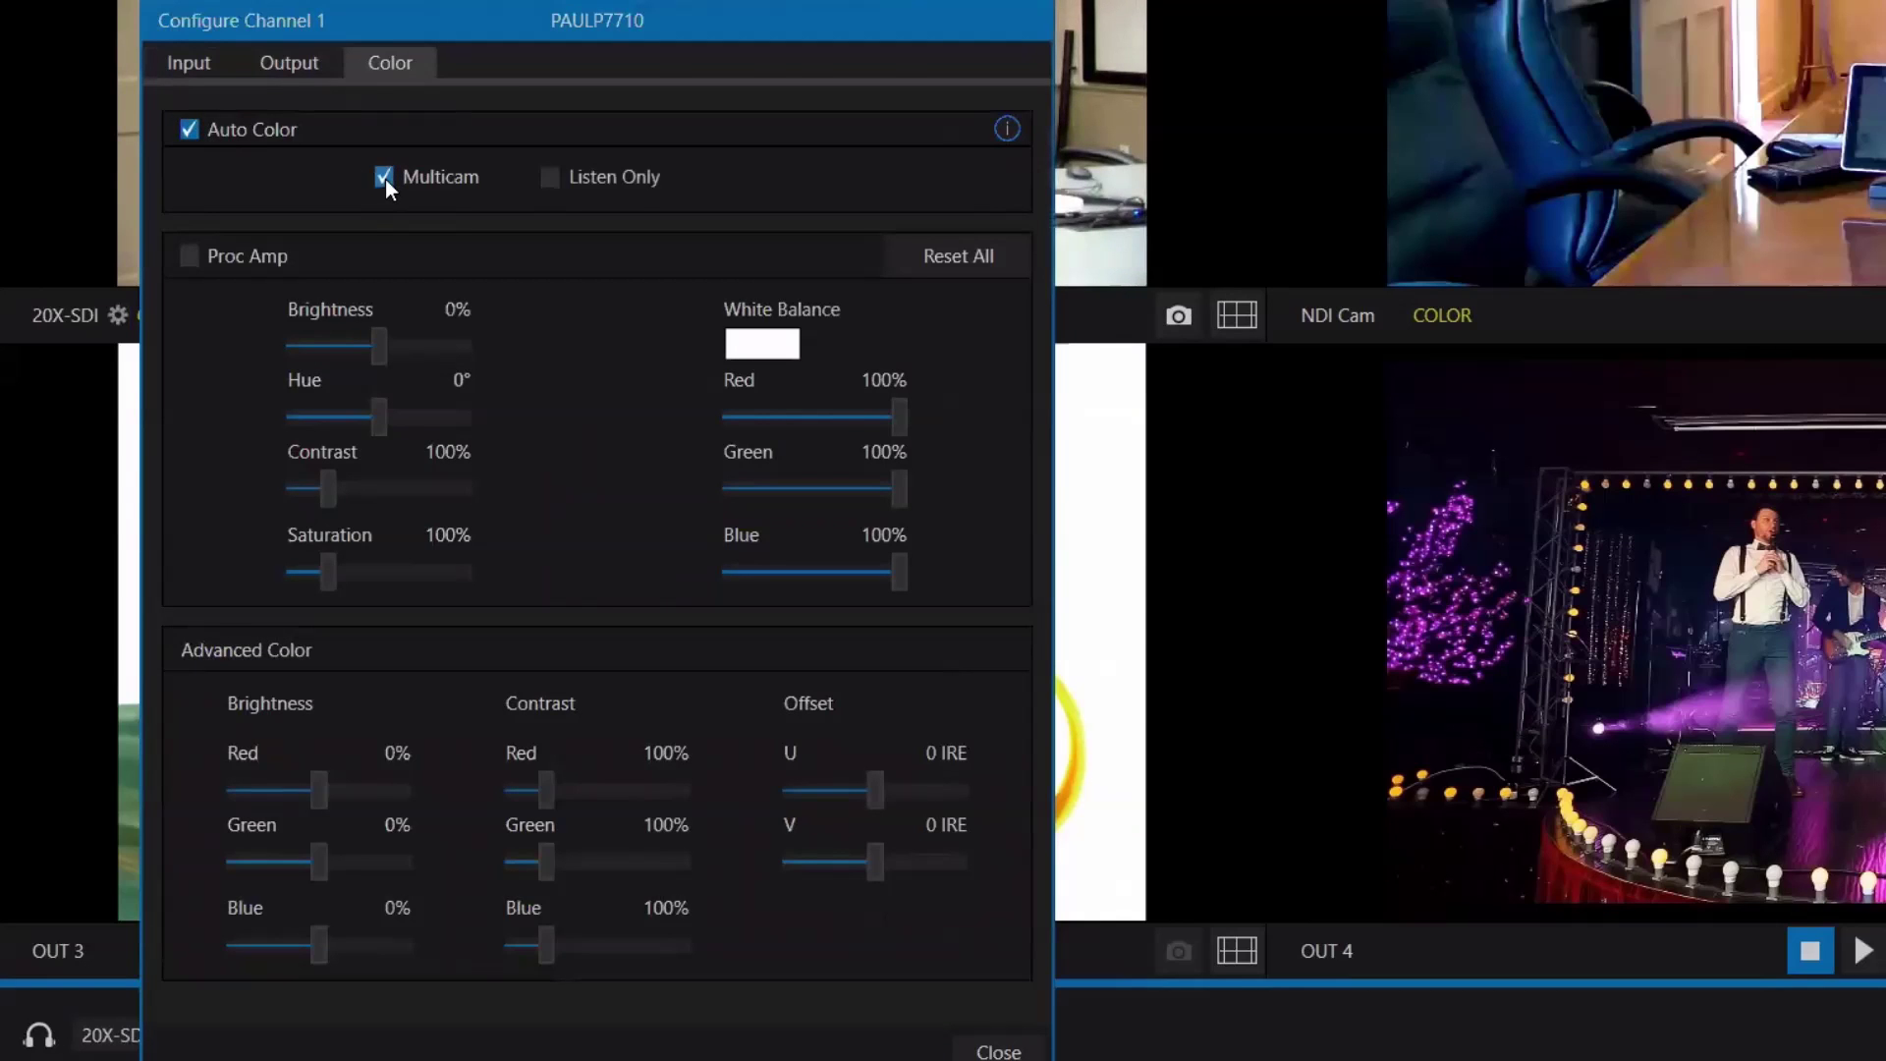
{"action": "left_click", "coordinate": [384, 178]}
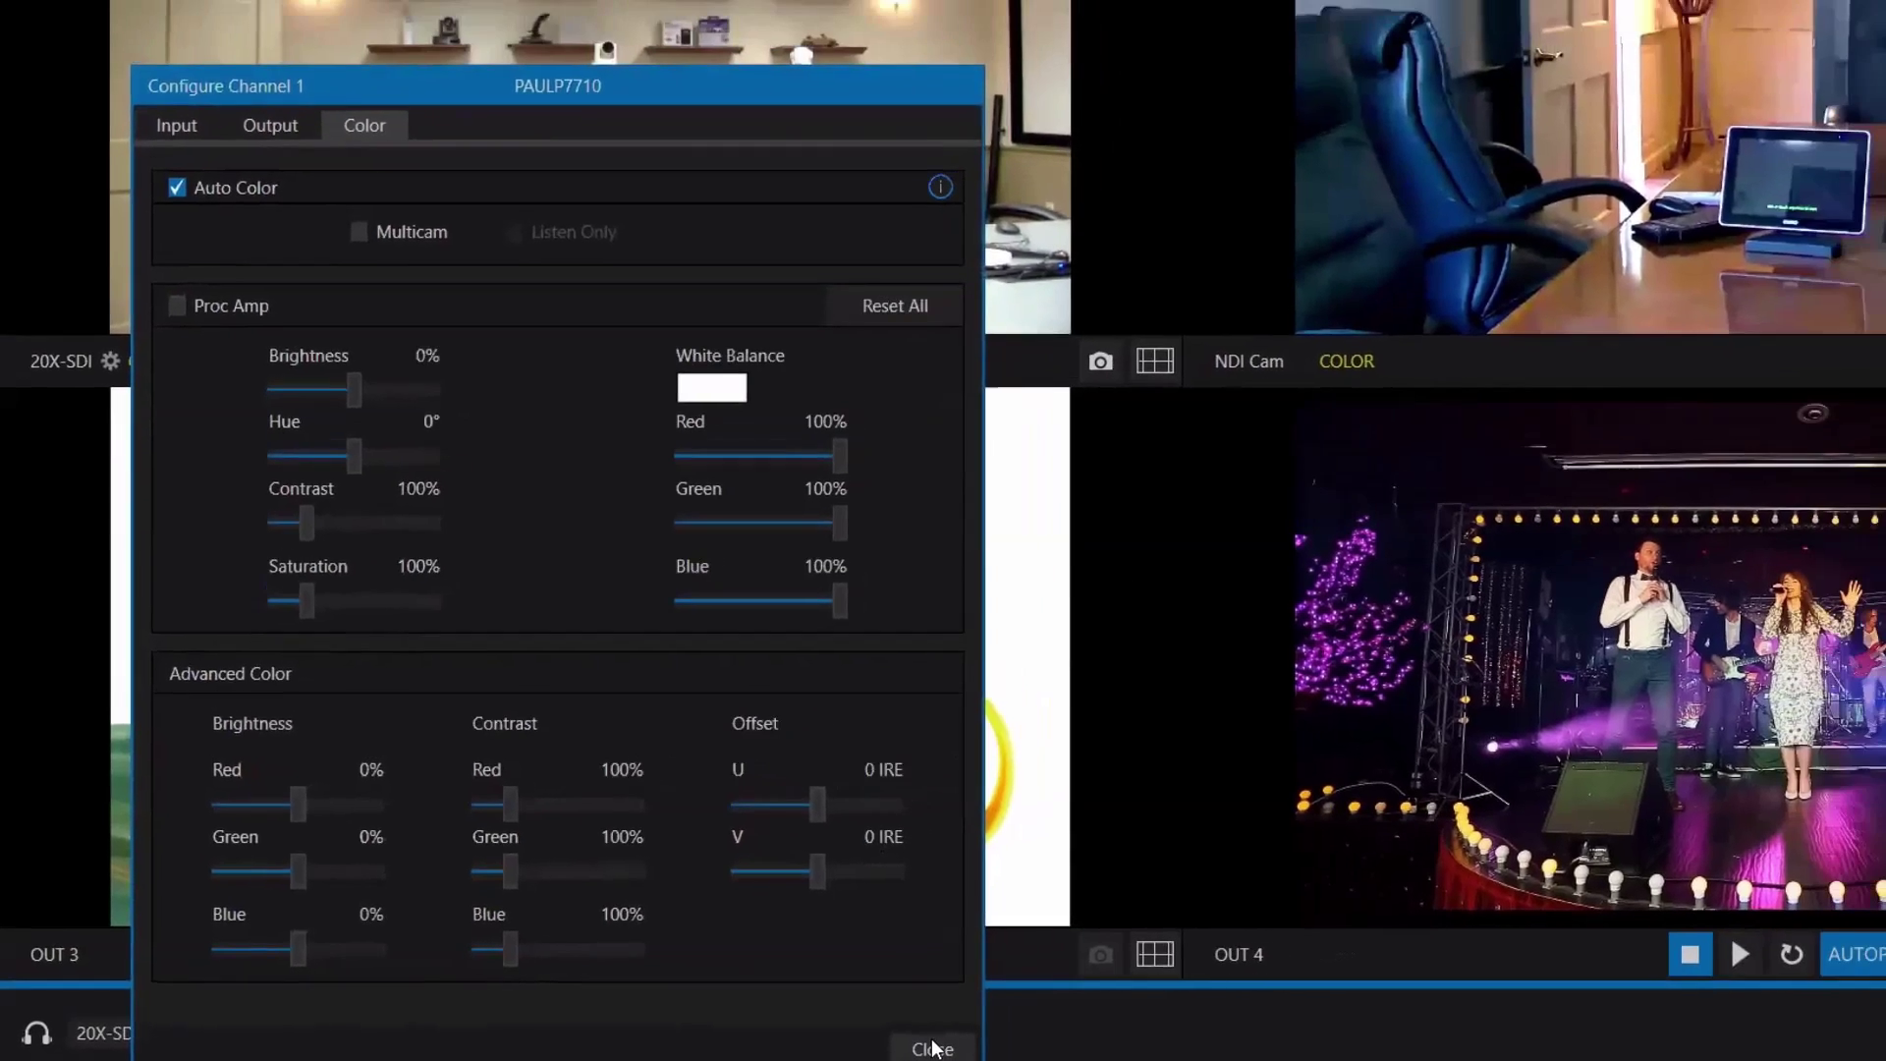
{"action": "left_click", "coordinate": [1000, 1051]}
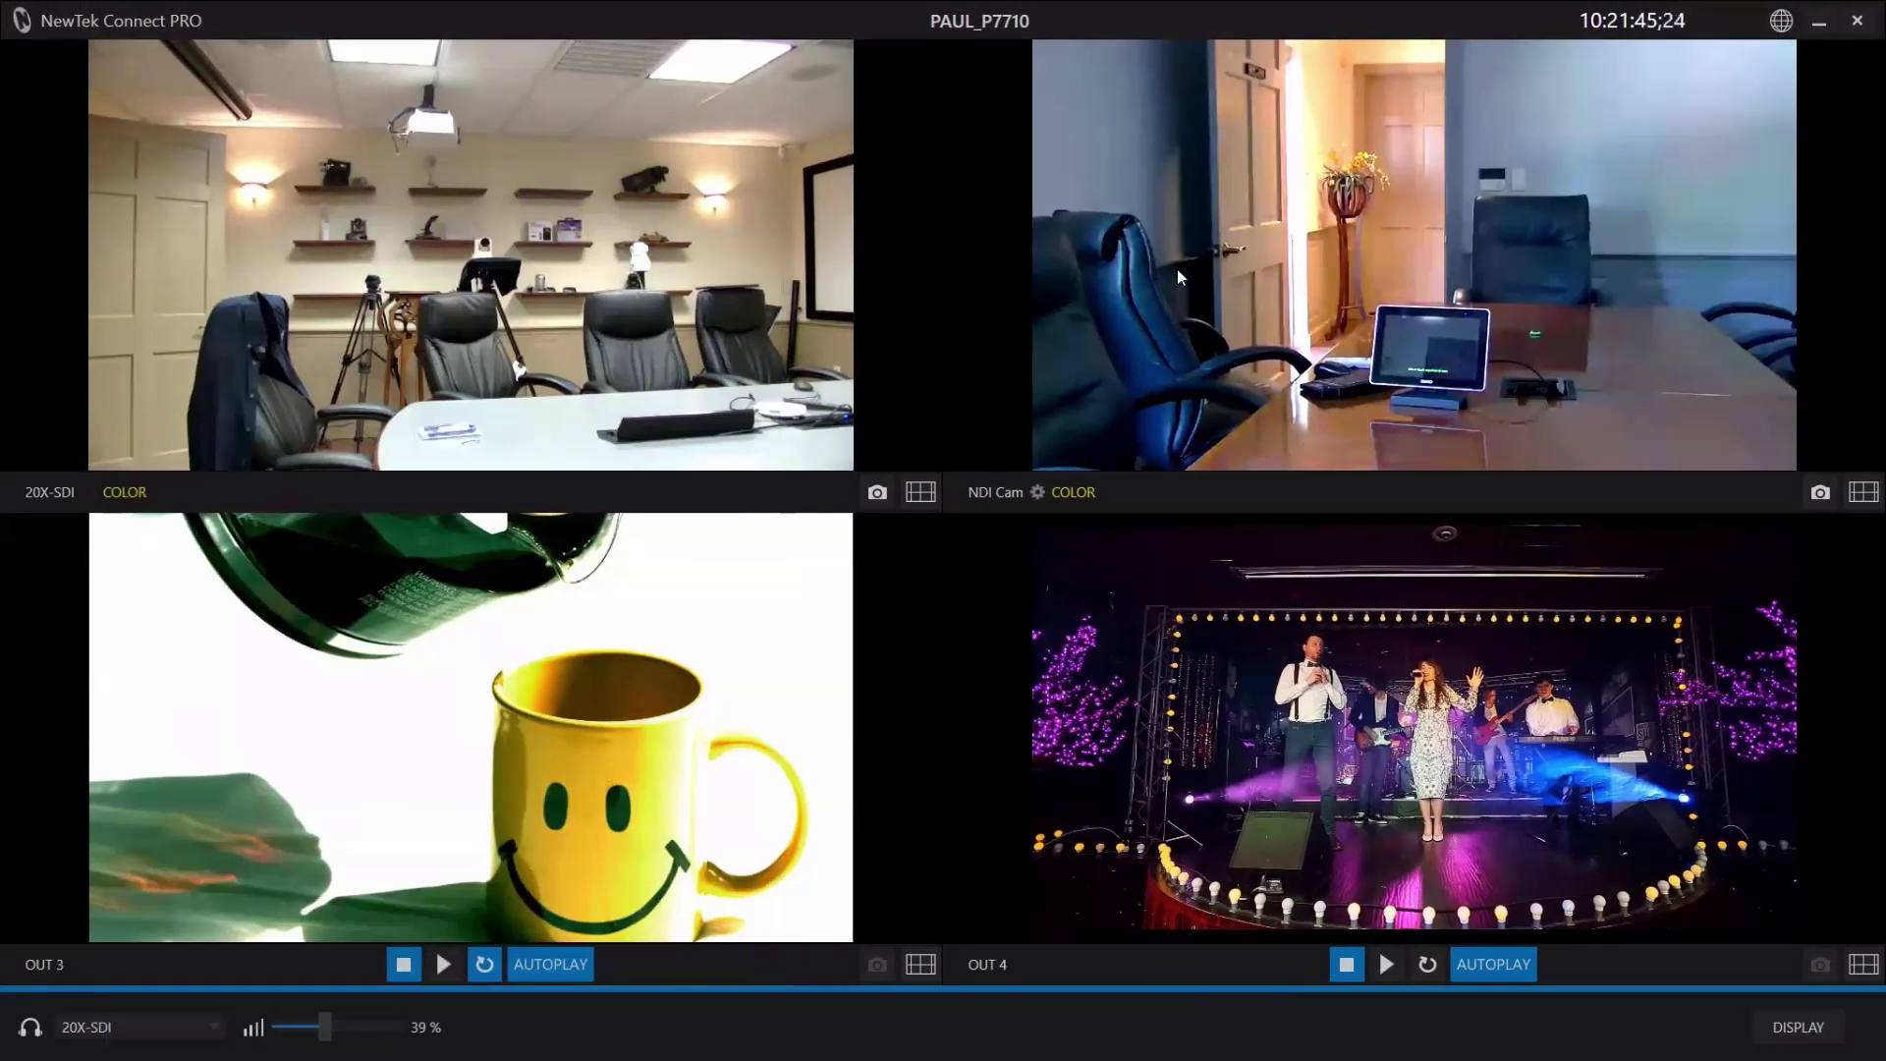
Review channel 3's input video source choices without changing anything.
{"action": "left_click", "coordinate": [78, 964]}
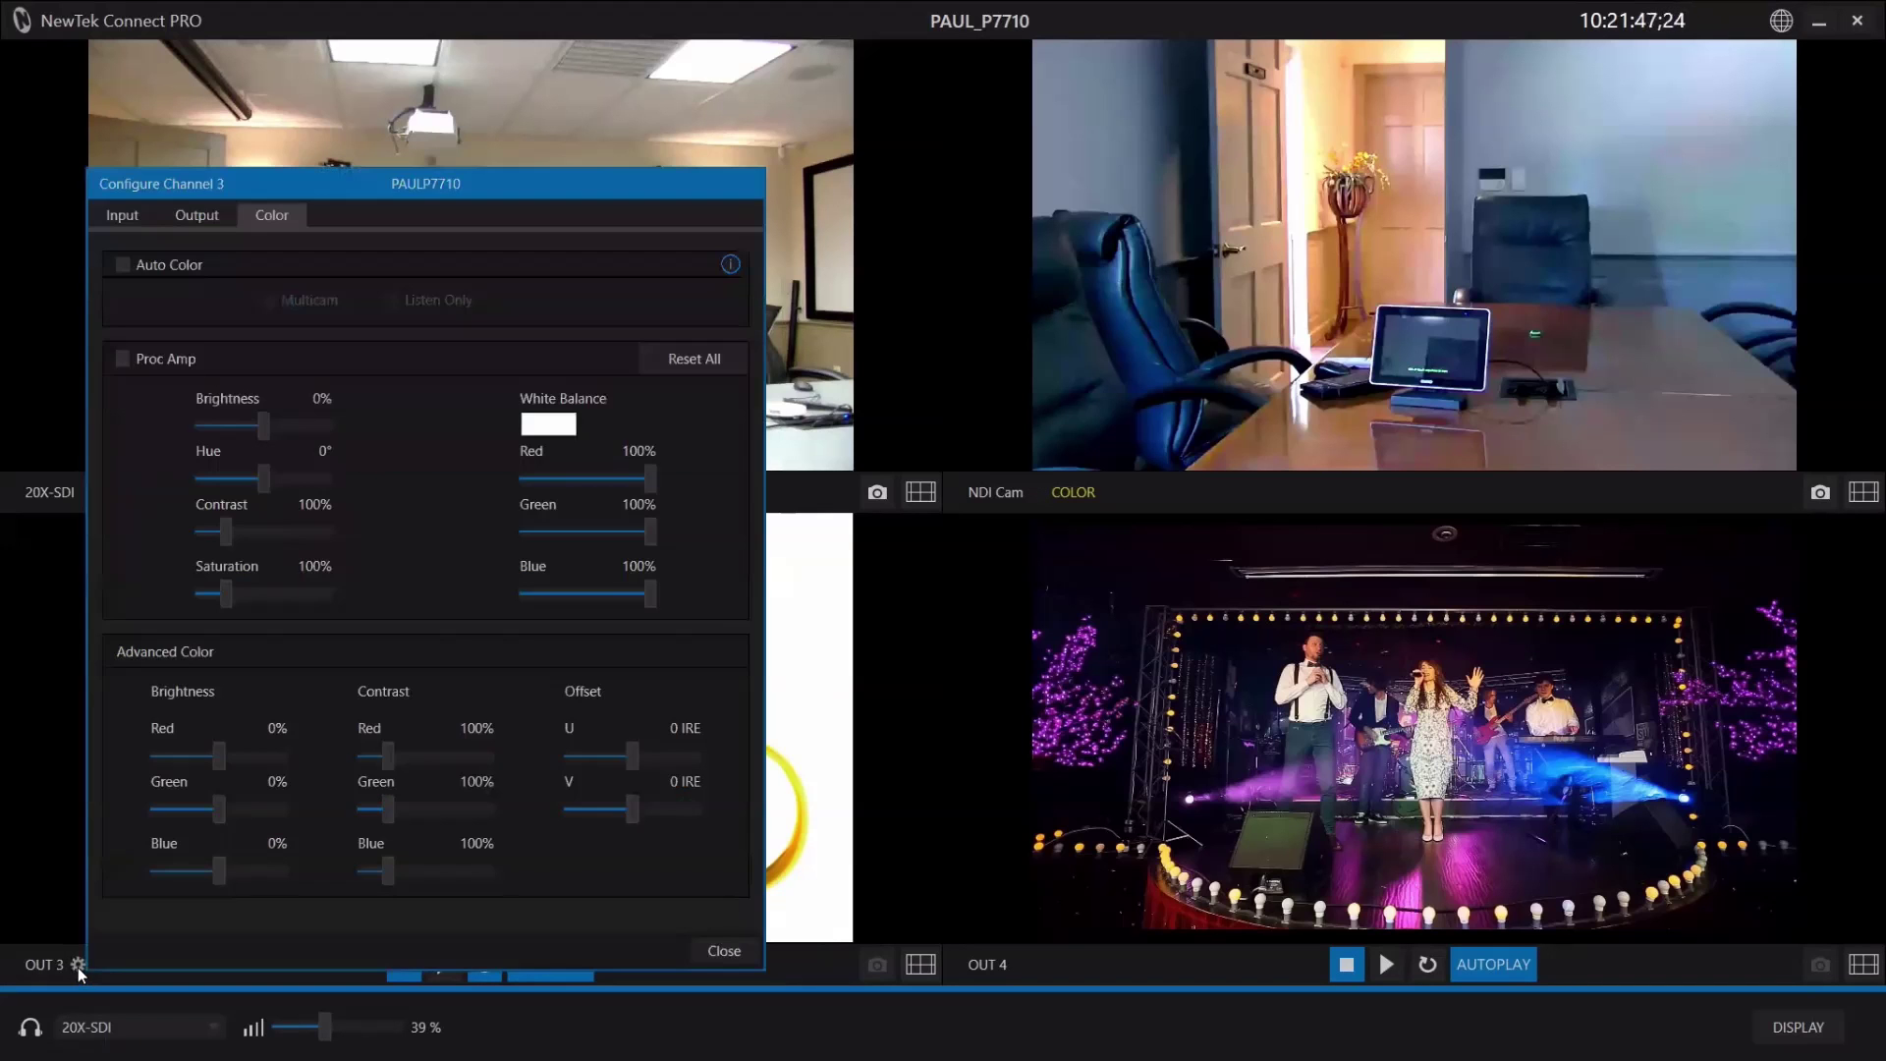
{"action": "left_click", "coordinate": [122, 217]}
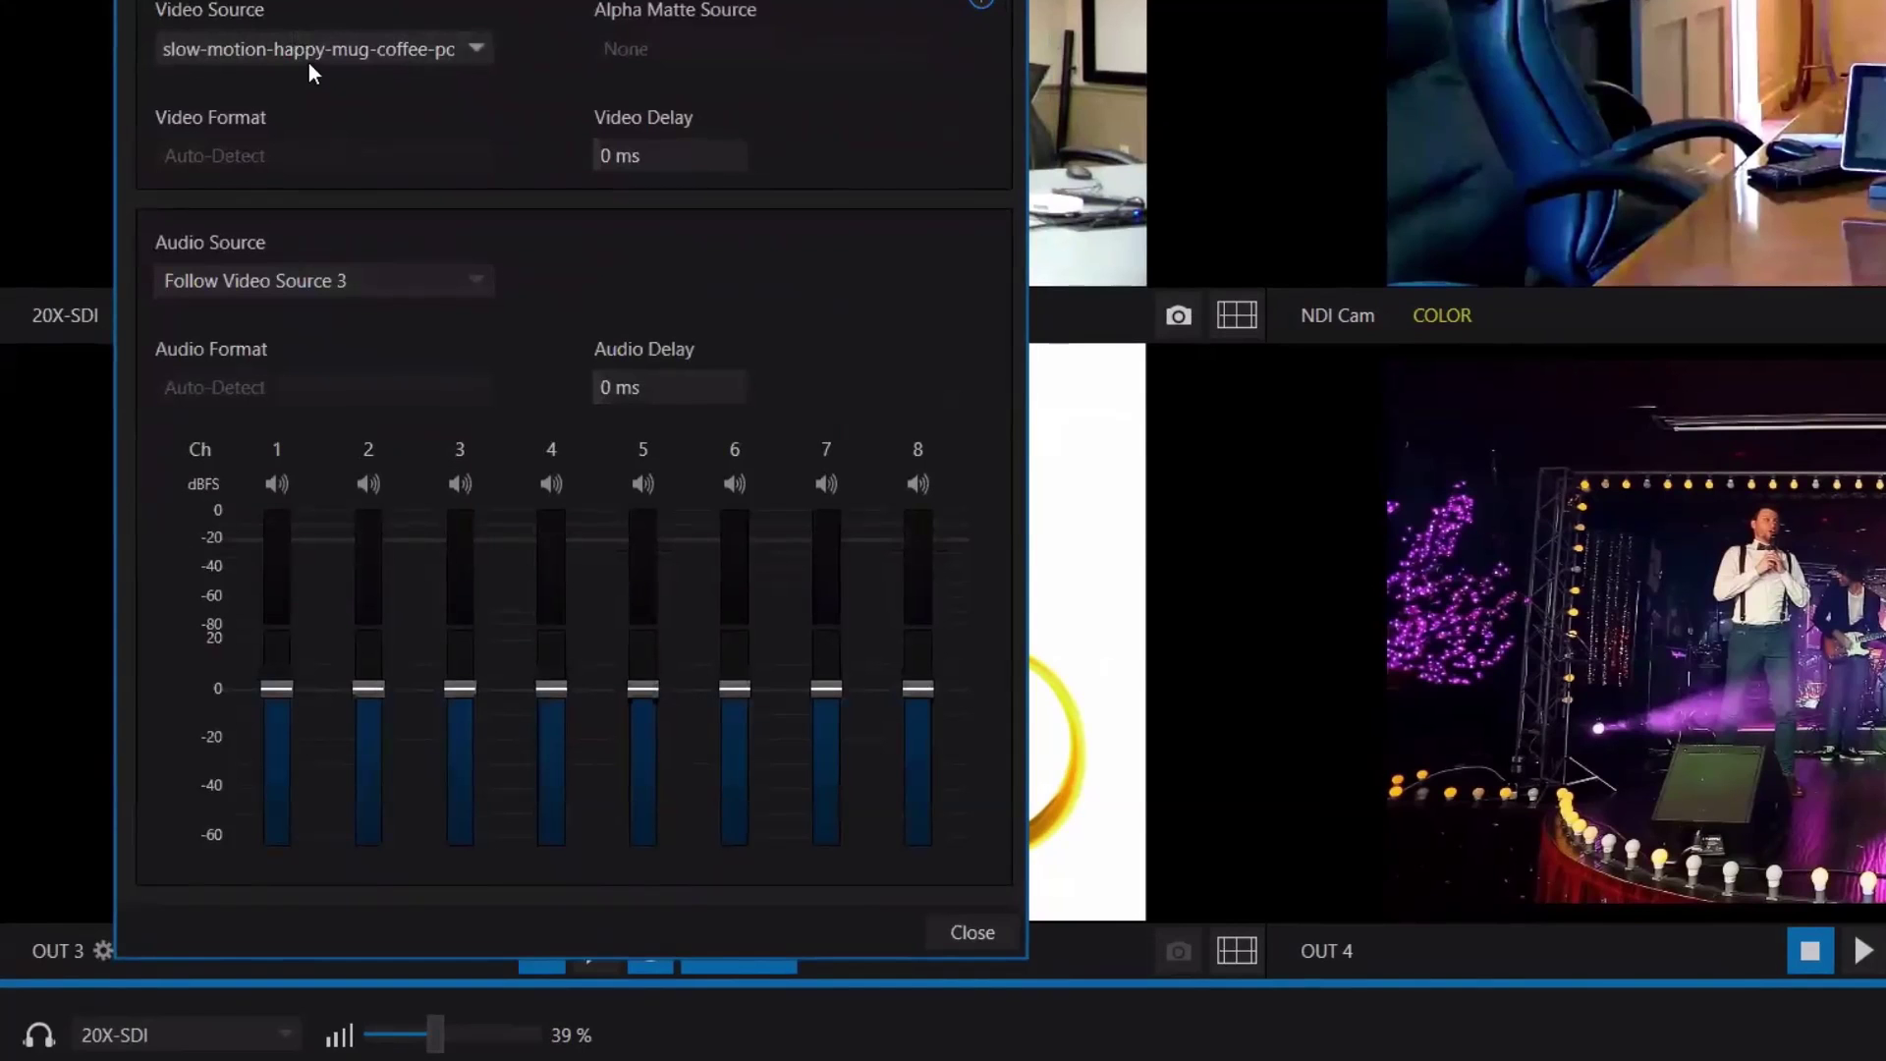
{"action": "left_click", "coordinate": [477, 50]}
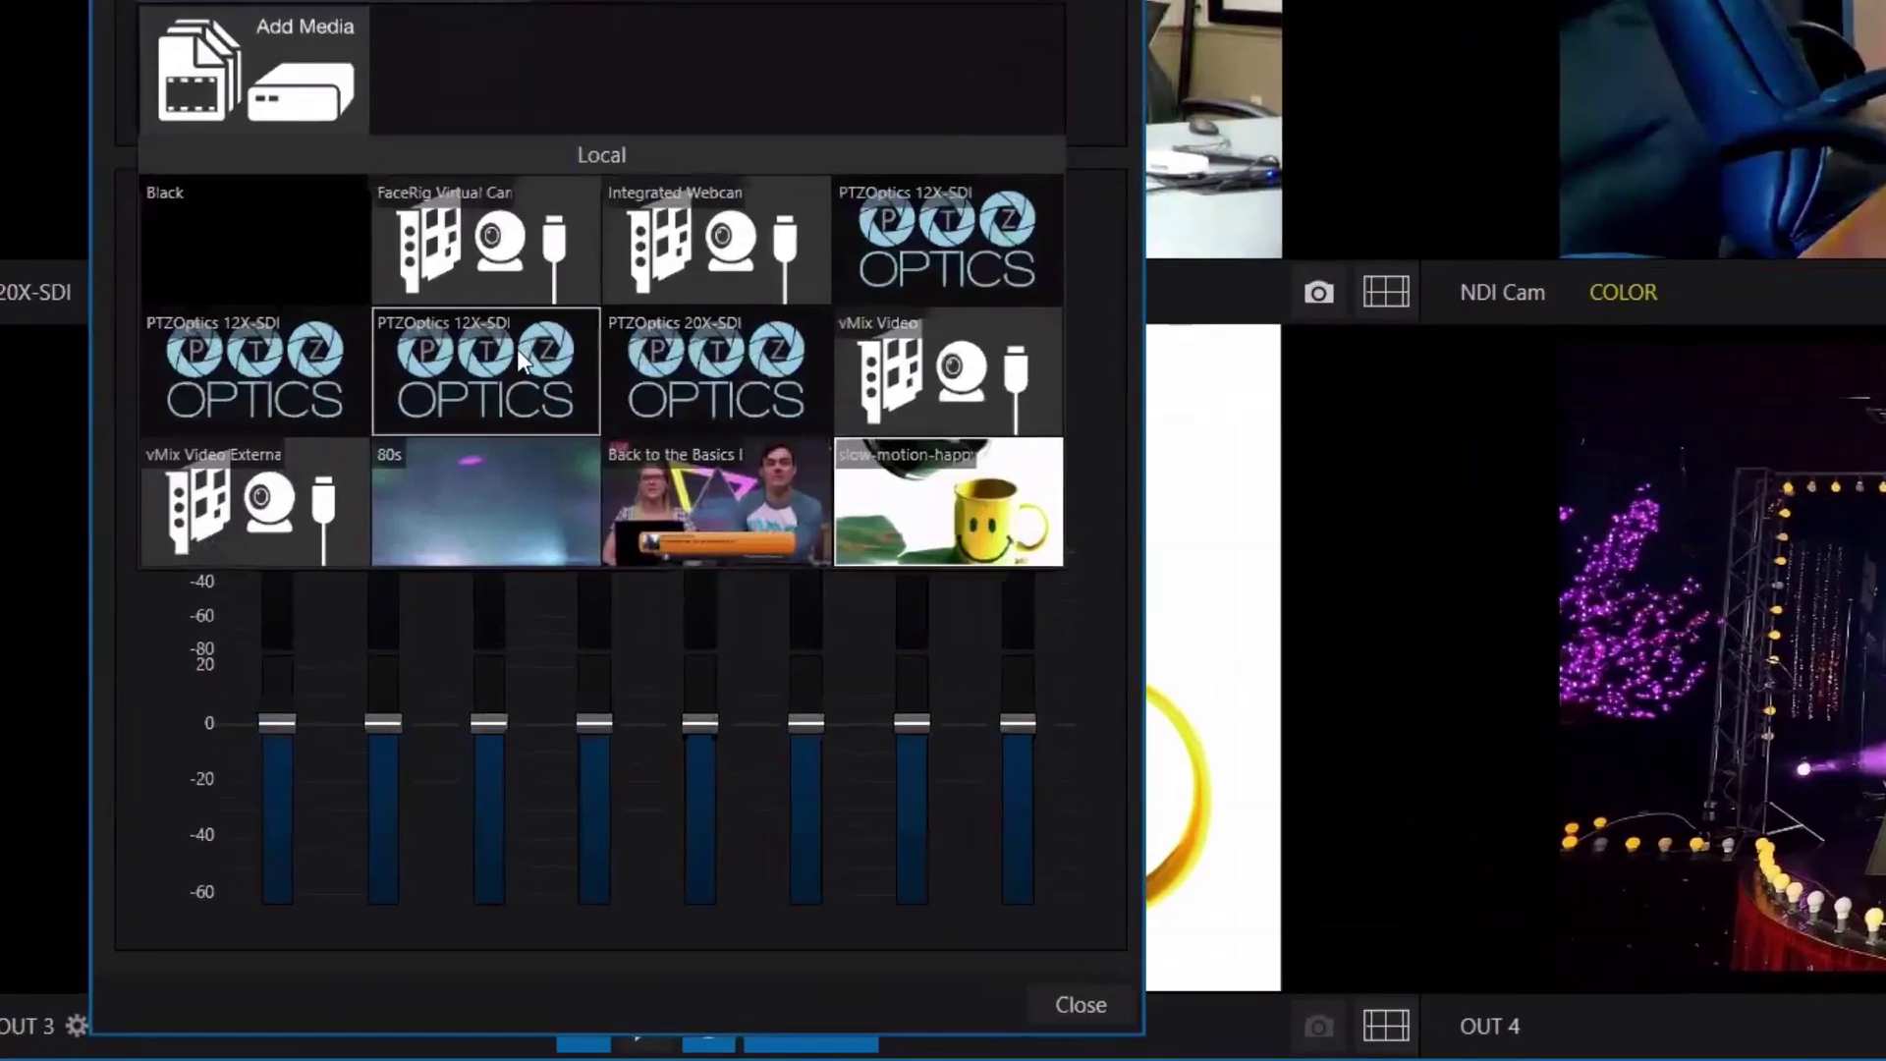
{"action": "key", "text": "Escape"}
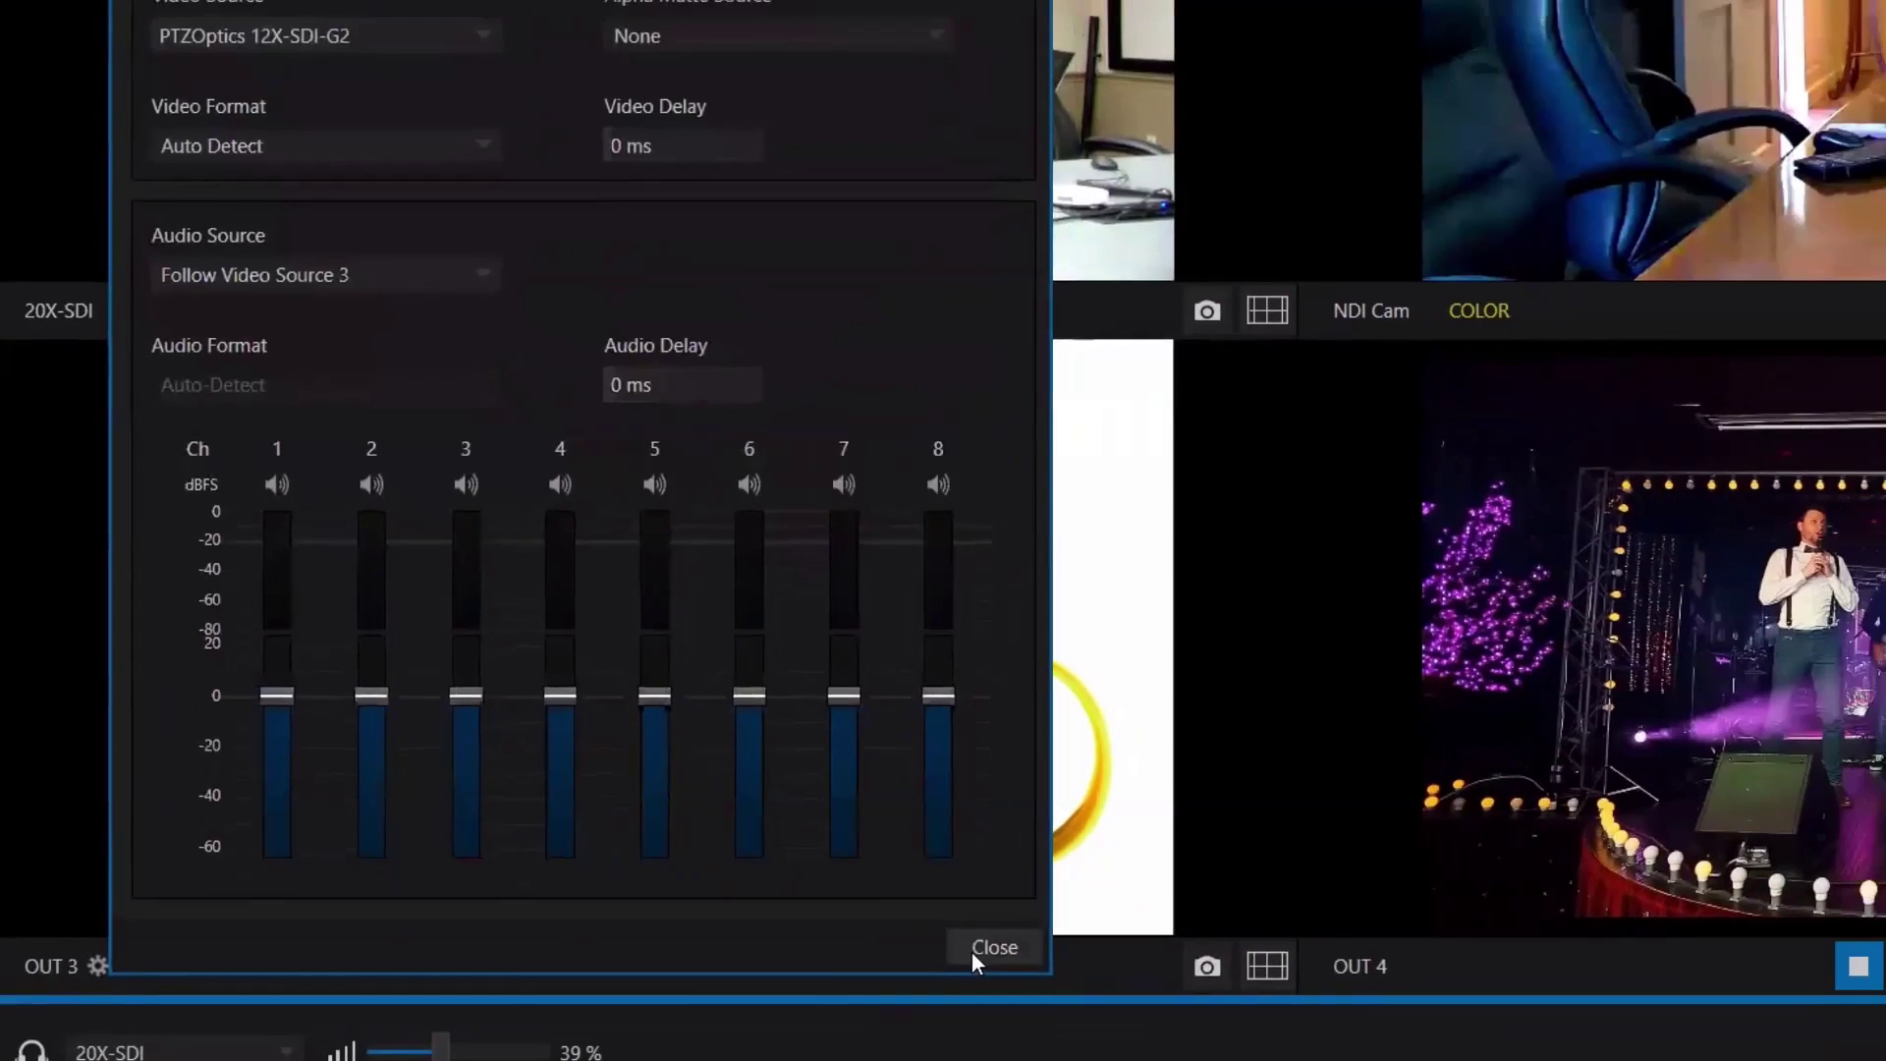
{"action": "left_click", "coordinate": [972, 949]}
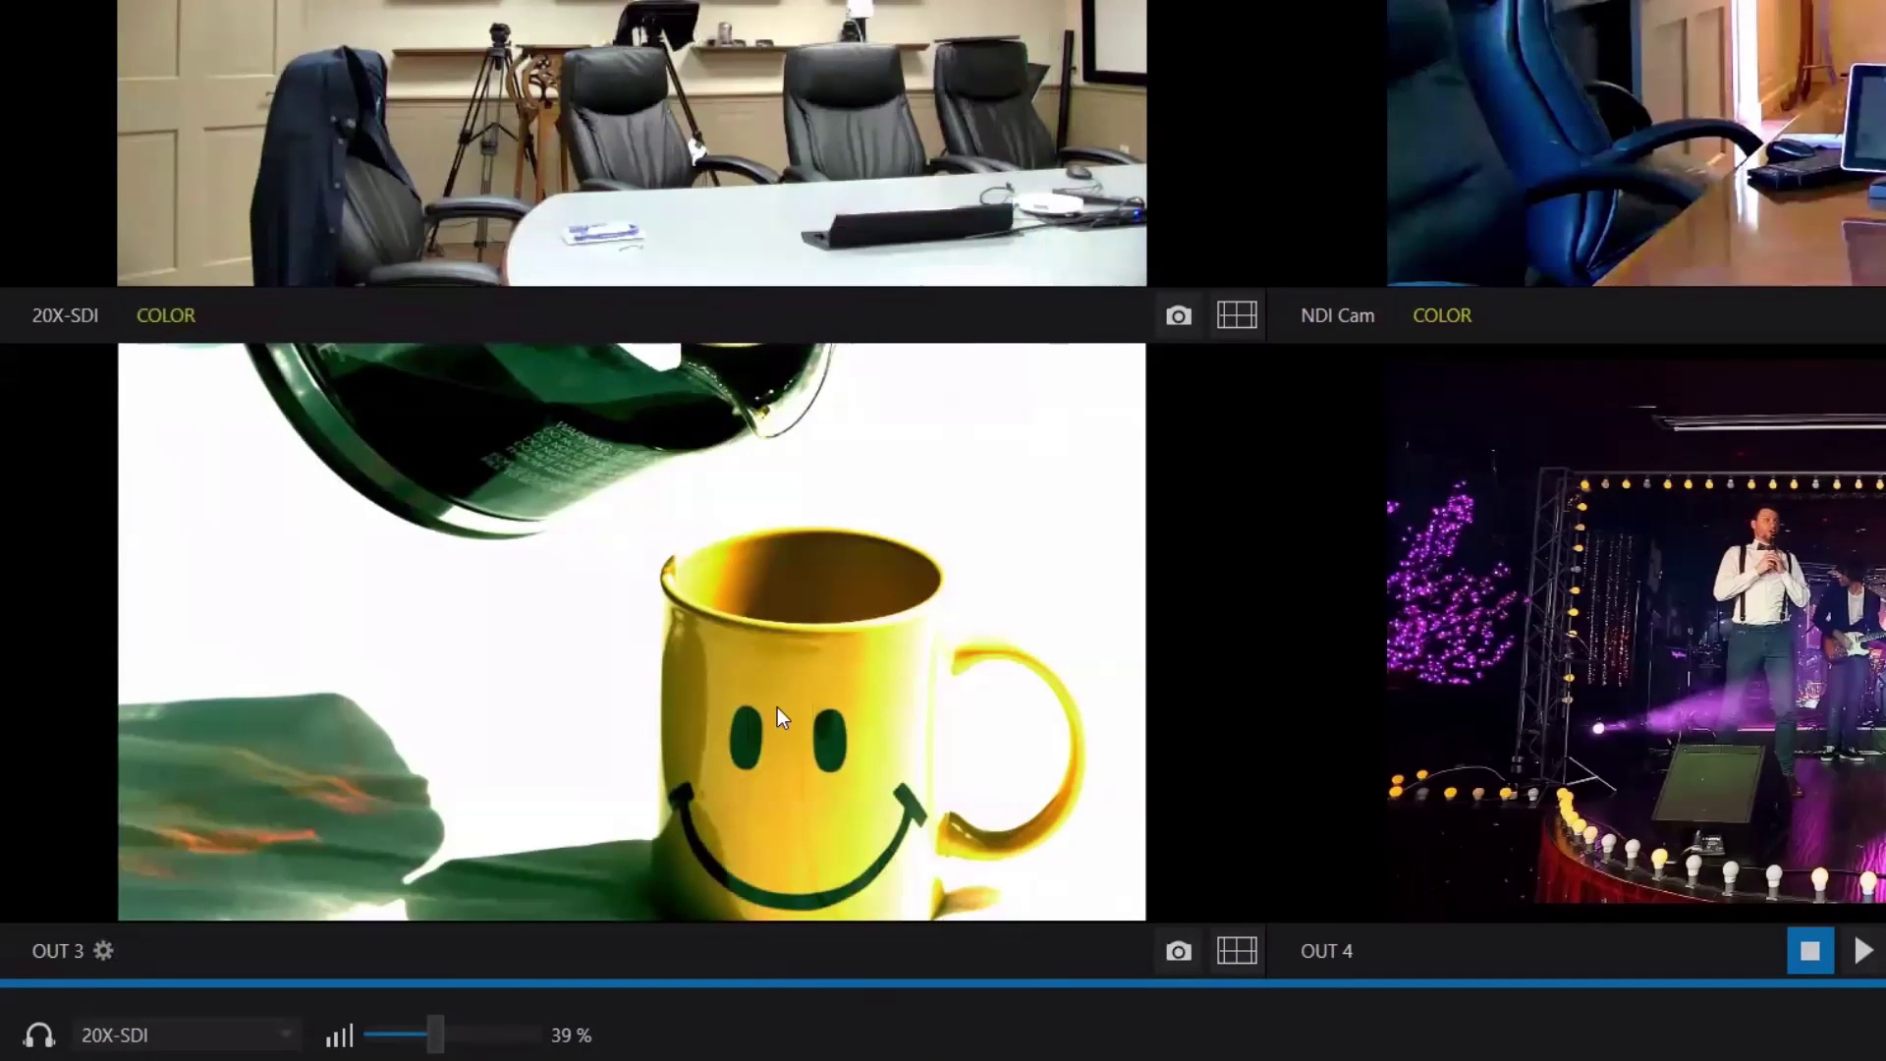
Feed channel 3 from the PTZOptics 20X-SDI camera and close its configuration.
{"action": "left_click", "coordinate": [103, 949]}
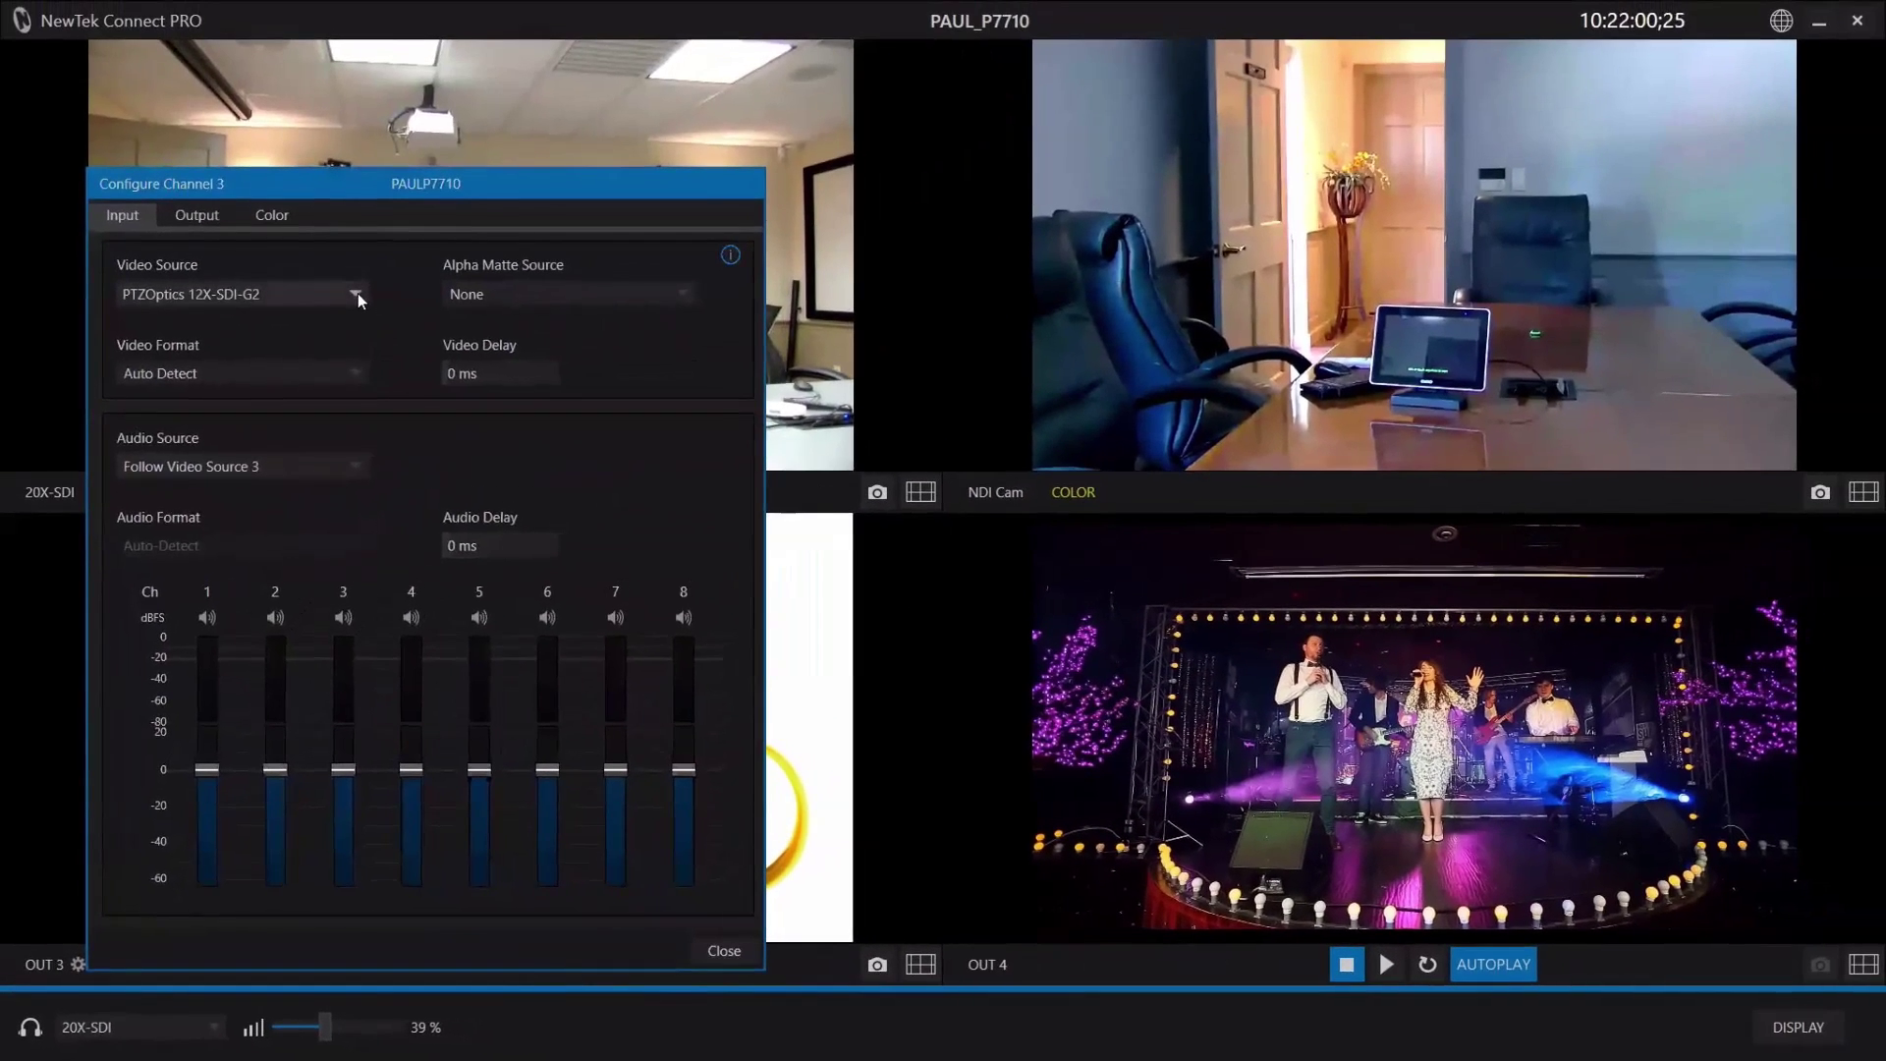
{"action": "left_click", "coordinate": [357, 293]}
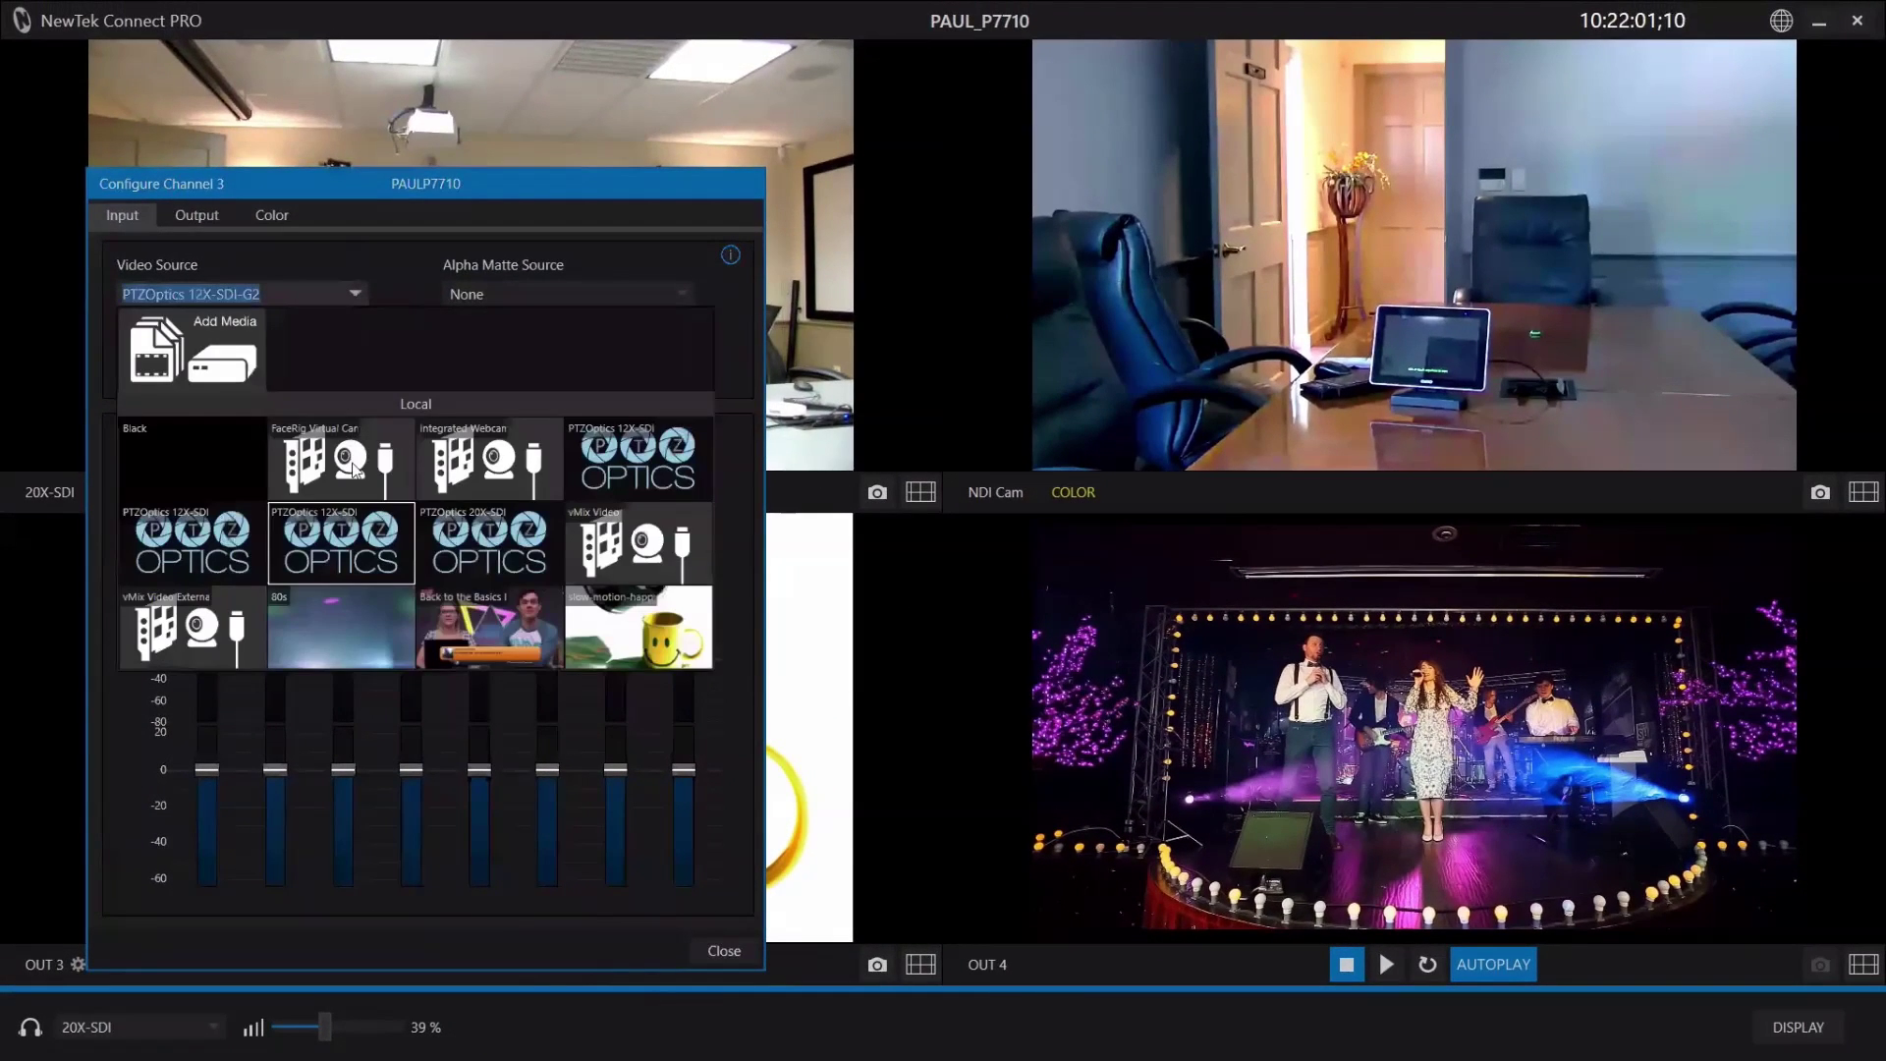
{"action": "left_click", "coordinate": [462, 540]}
{"action": "left_click", "coordinate": [727, 951]}
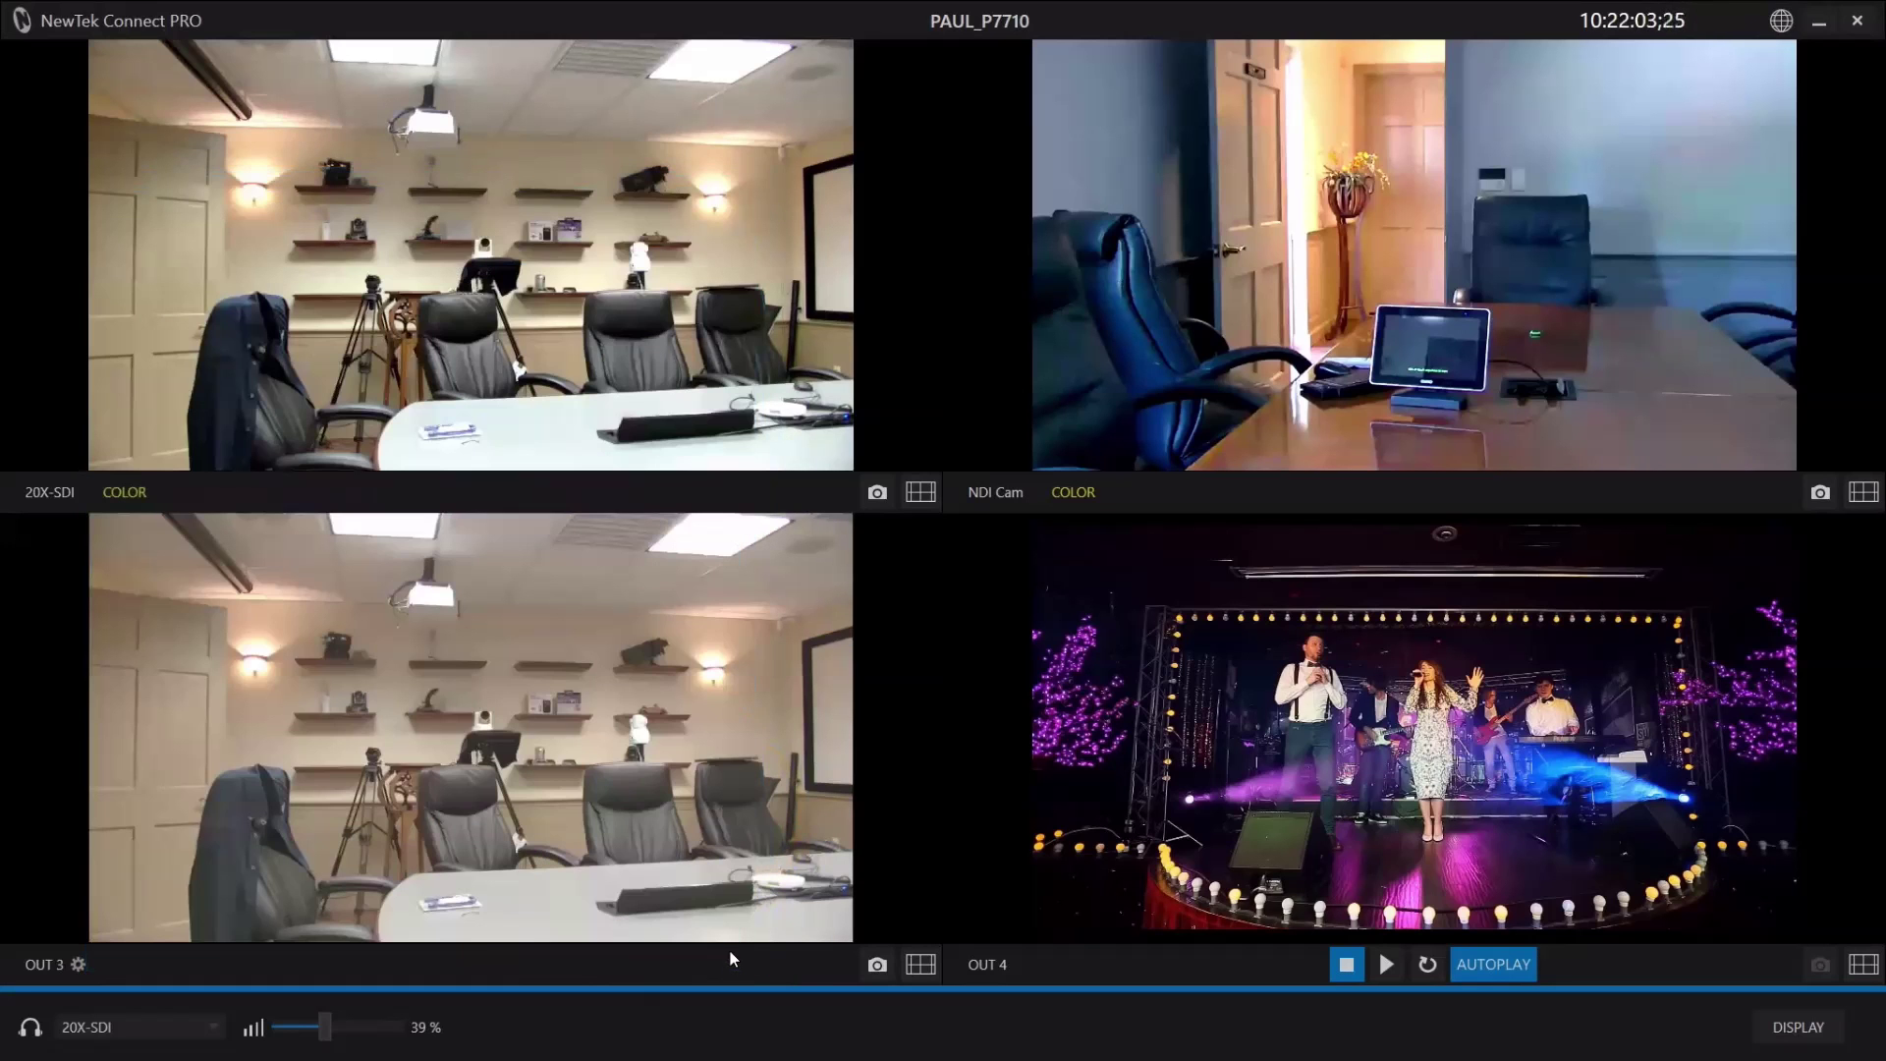
Open the channel configuration from its gear icon.
{"action": "left_click", "coordinate": [79, 963]}
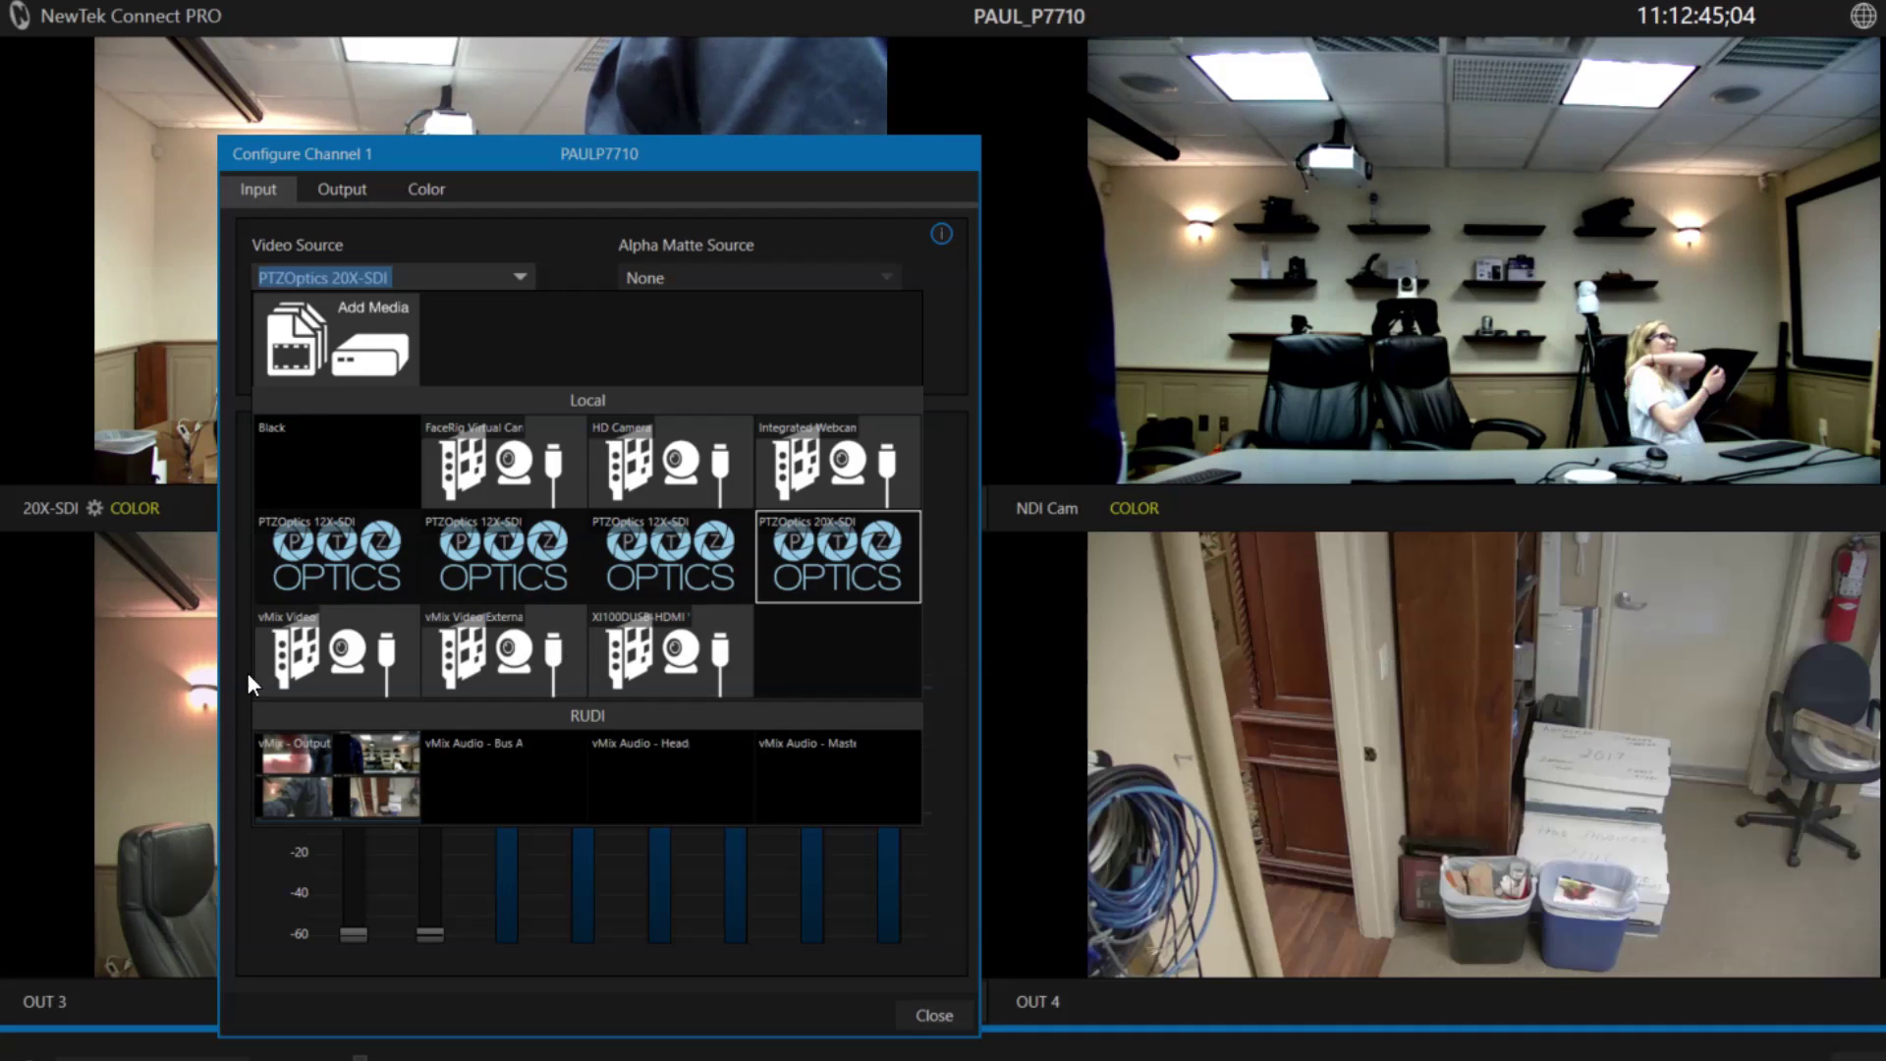
Select the RUDI vMix - Output tile as channel 1's video source and move the dialog aside.
{"action": "left_click", "coordinate": [346, 757]}
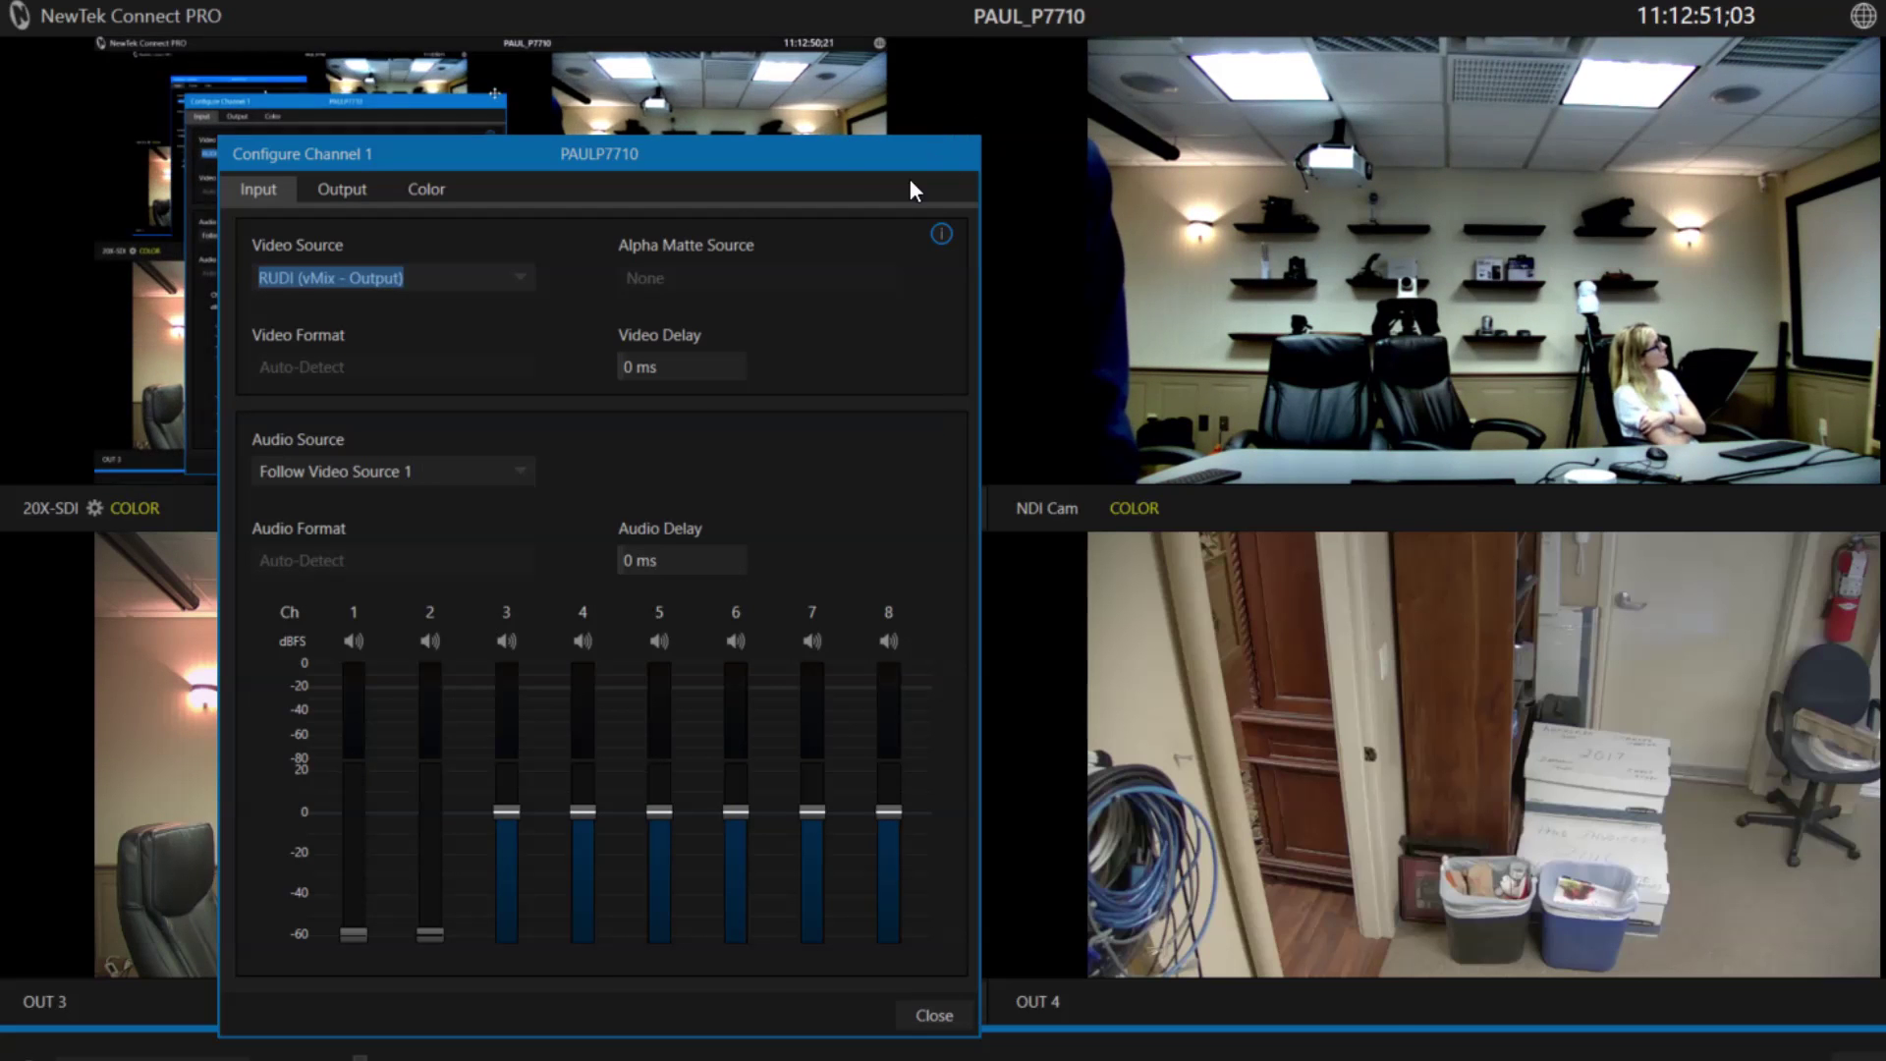
{"action": "left_click_drag", "start_coordinate": [702, 154], "coordinate": [685, 103]}
{"action": "left_click", "coordinate": [507, 224]}
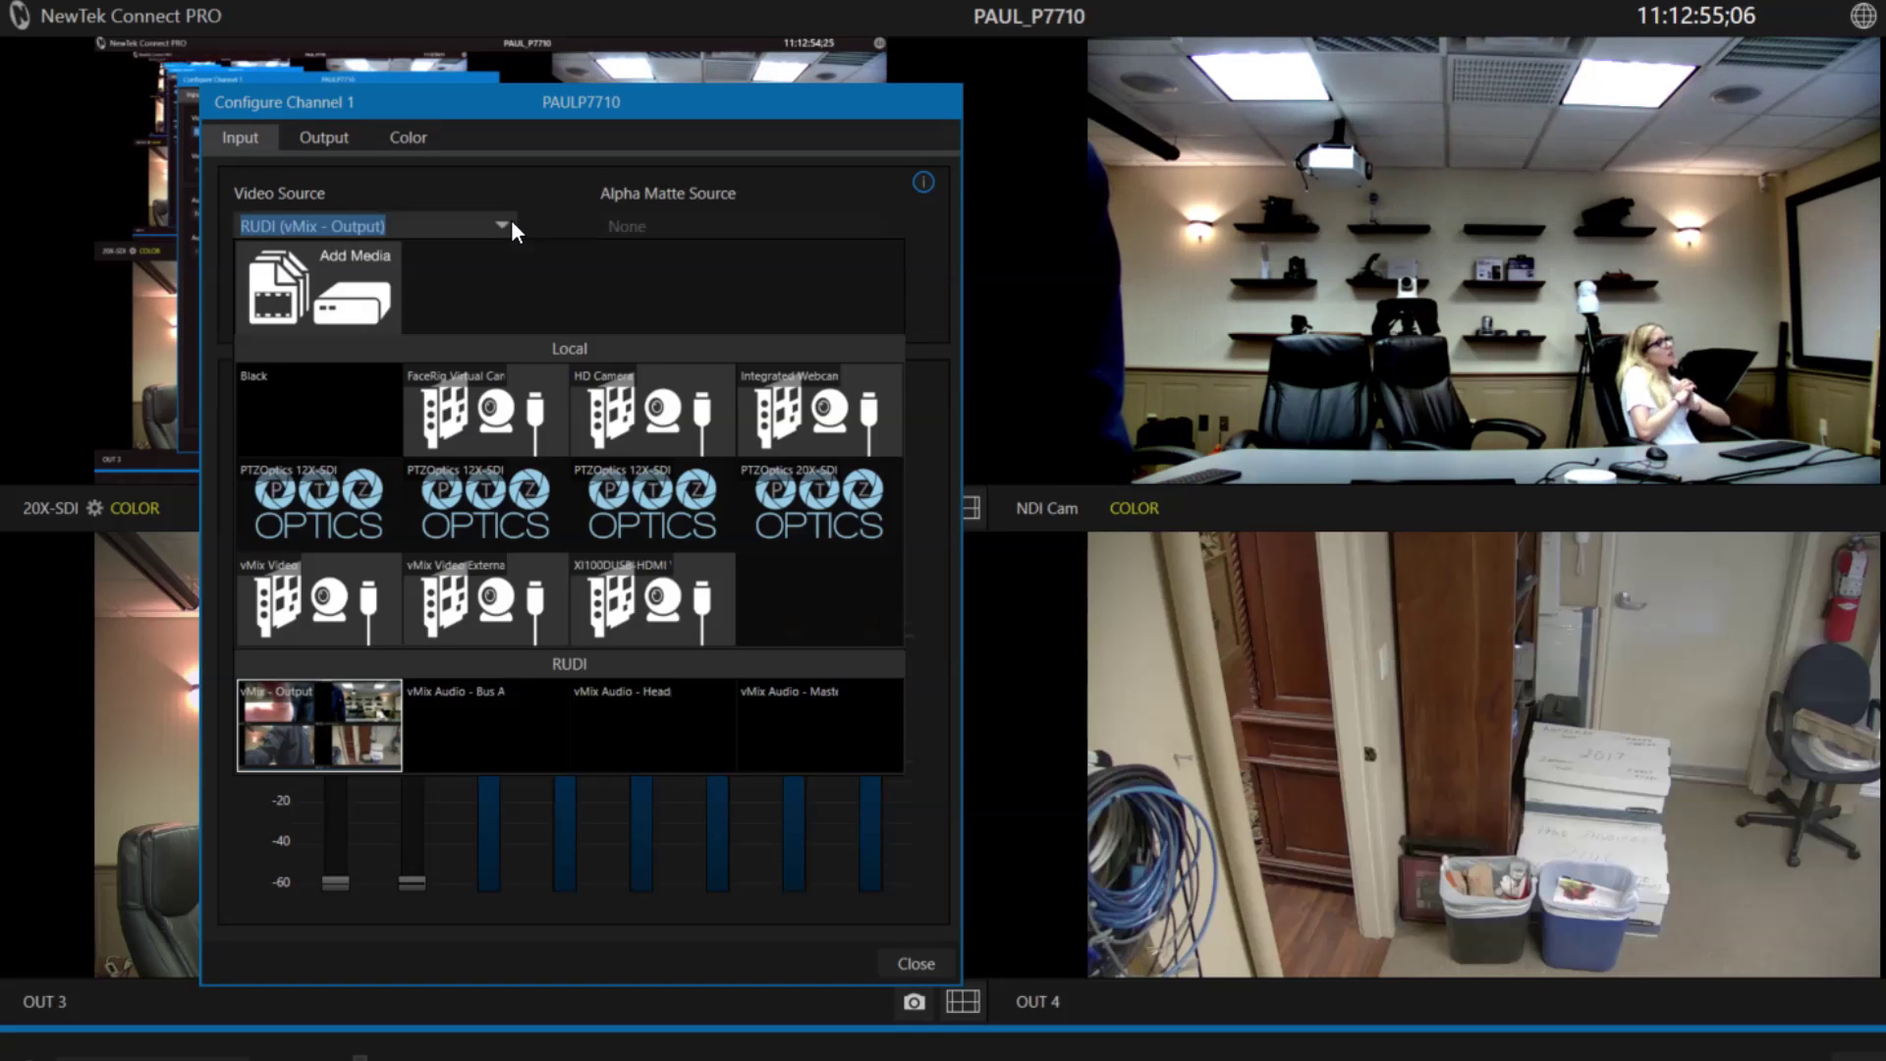